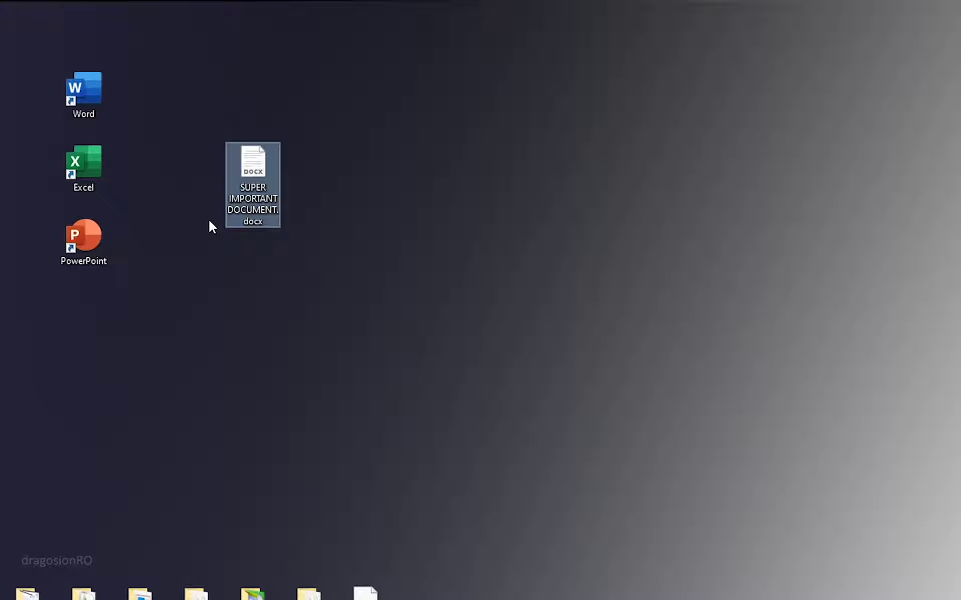
Step: Select the SUPER IMPORTANT DOCUMENT.docx icon on the desktop
key("Home")
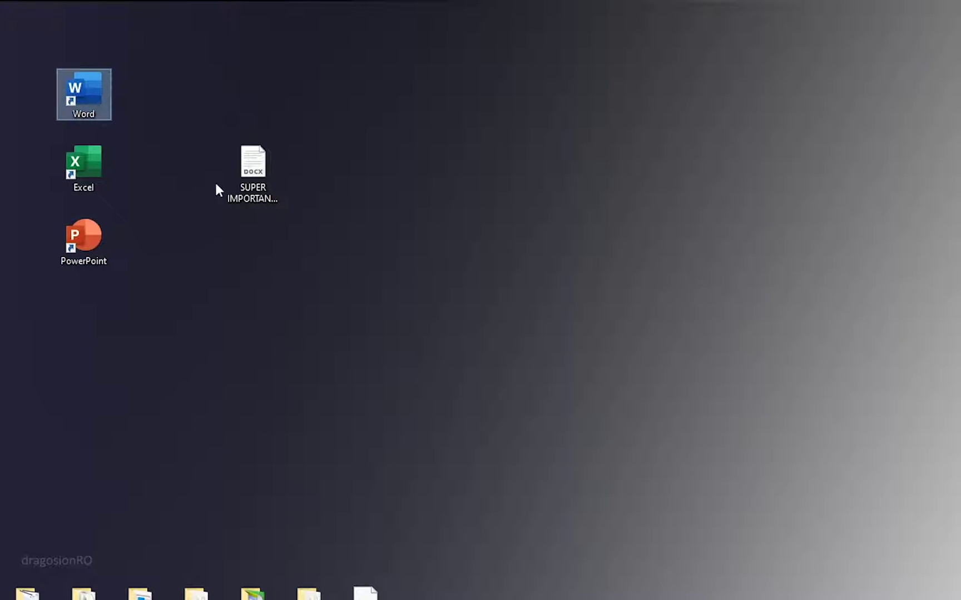
left_click(238, 179)
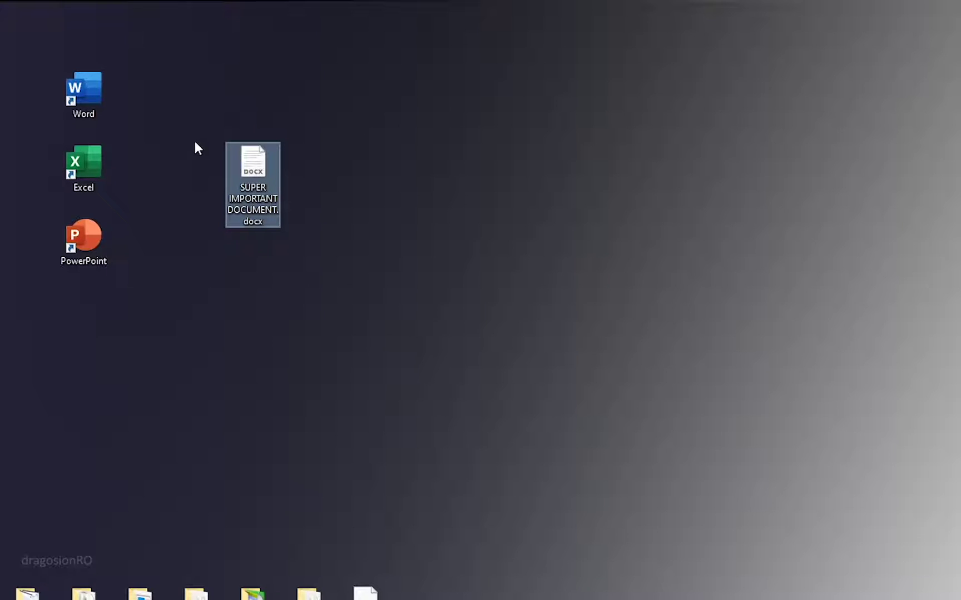
left_click(208, 135)
left_click_drag(214, 122, 294, 250)
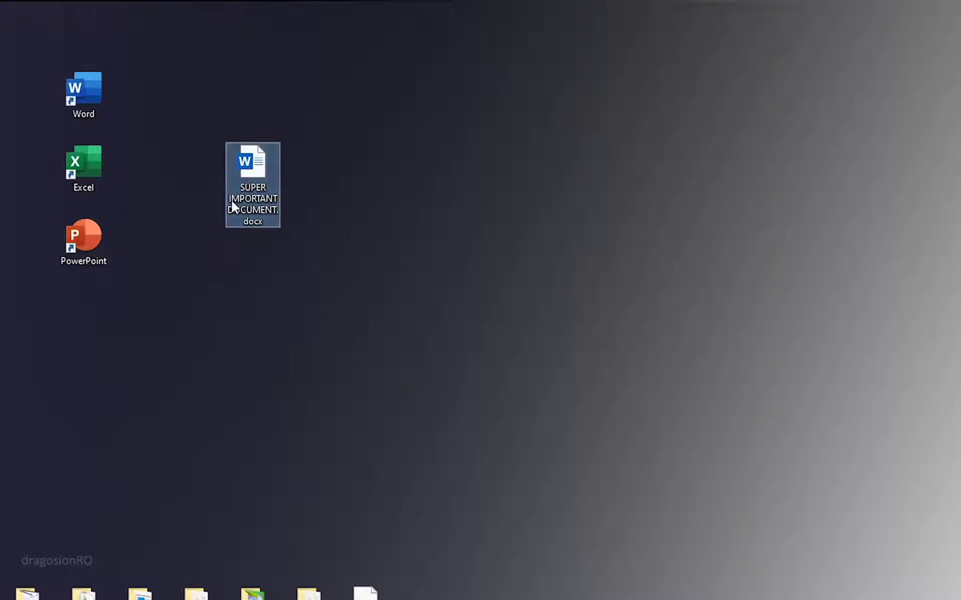
Step: Open the document in Word and type TEST, DO NOT LOOSE THIS and TEST2 on separate lines
double_click(250, 167)
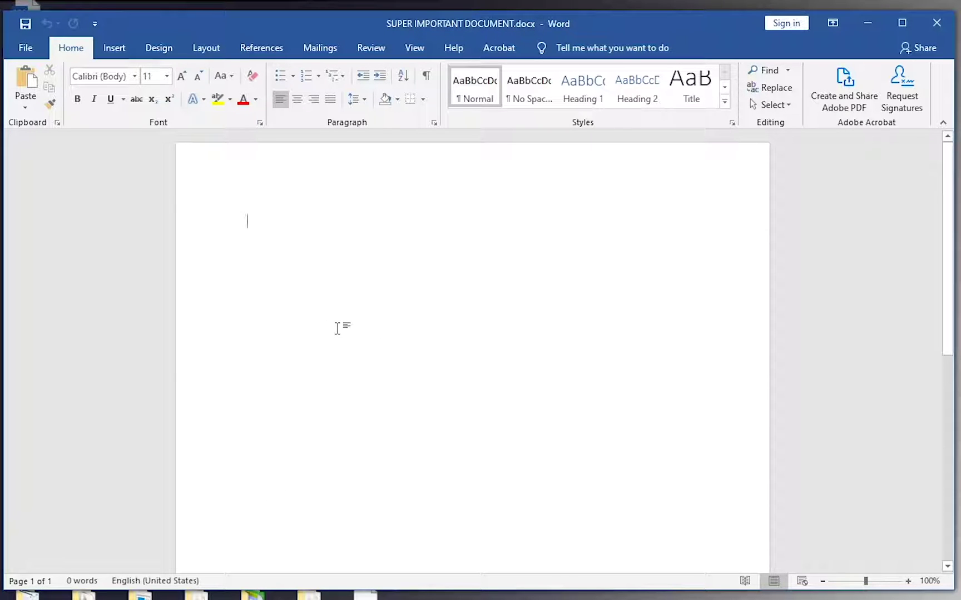
type("TEST")
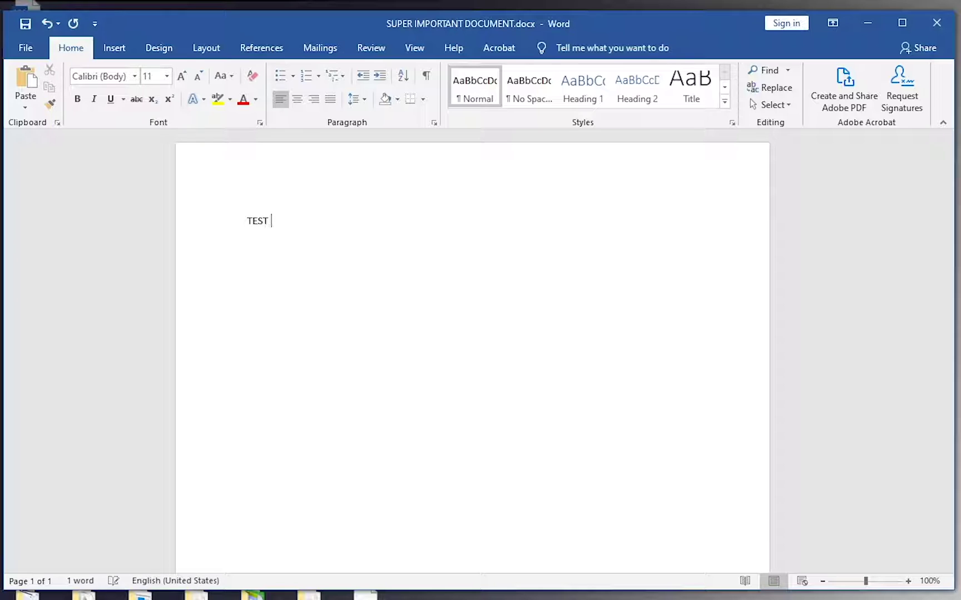
key("Return")
type("DO NOT ")
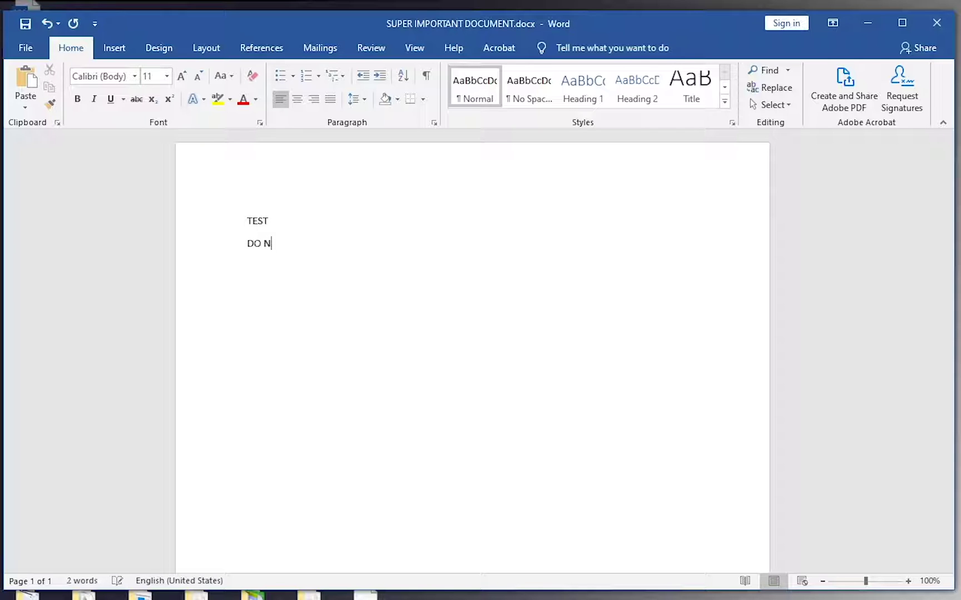
type("LOOSE THIS")
key("Return")
type("TEST2")
Step: Add timestamp lines from 10:19 through 10.27, changing the first dot to a colon
key("Return")
type("10.19")
key("Left")
key("Left")
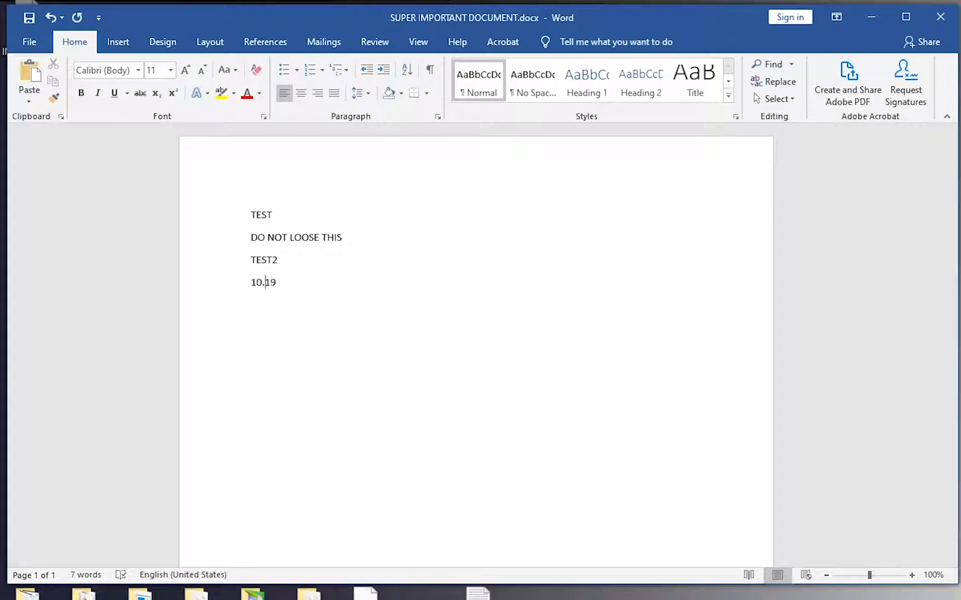
key("shift+Left")
type(":")
key("End")
key("Return")
type("10.20")
key("Return")
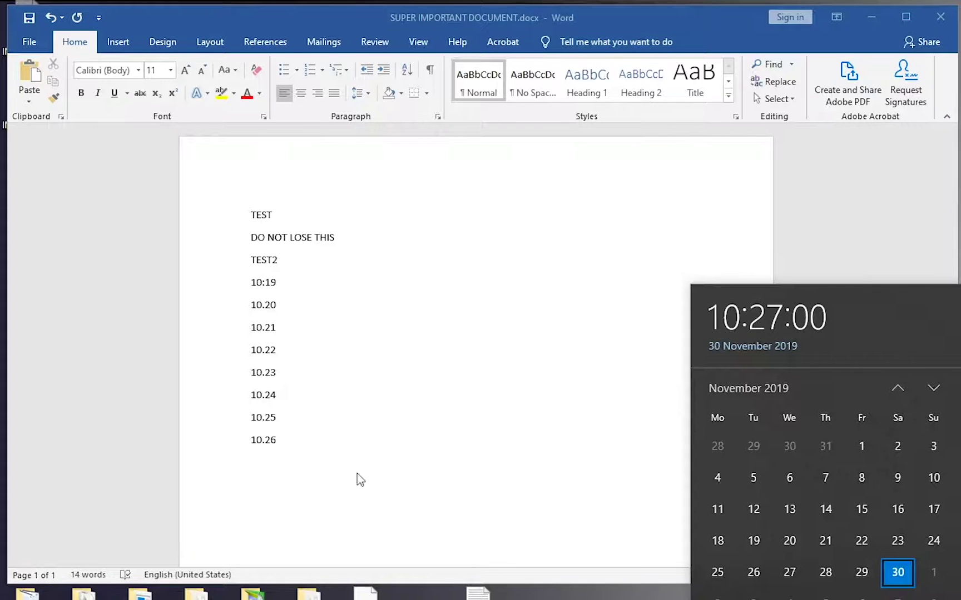
left_click(266, 482)
type("10.27")
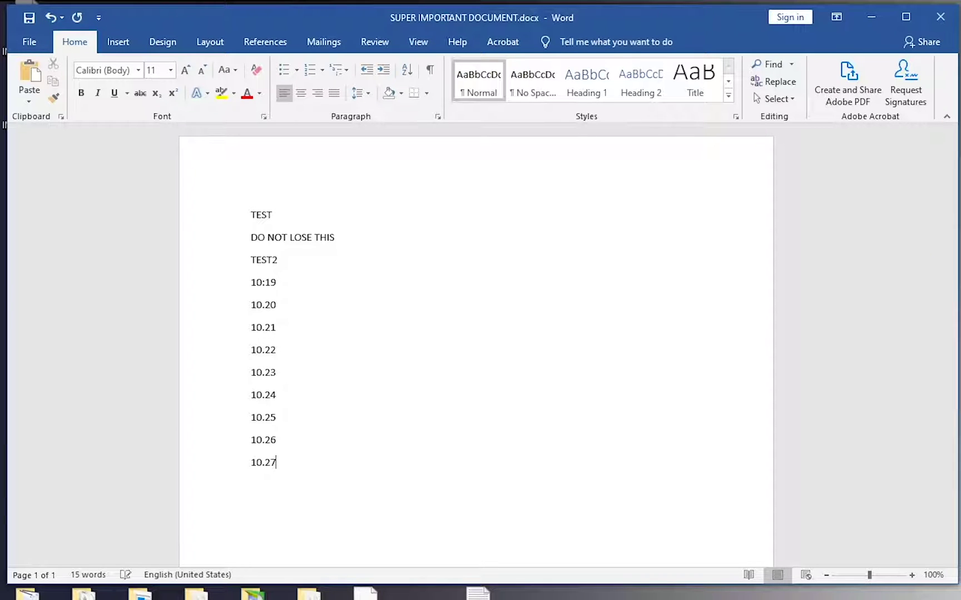
key("Return")
Step: Close the document with Don't Save, then delete SUPER IMPORTANT DOCUMENT.docx from the desktop
left_click(941, 17)
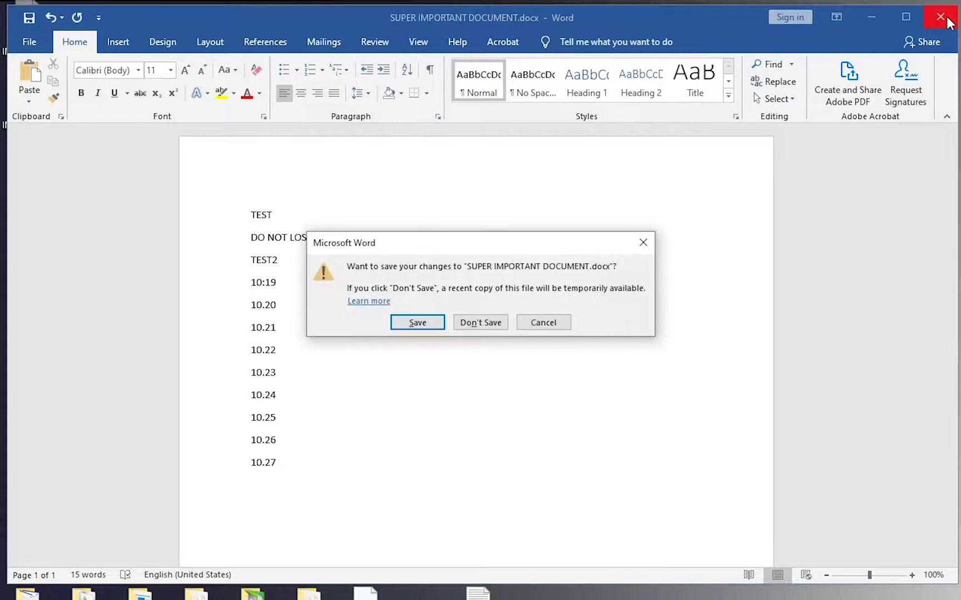
left_click(472, 324)
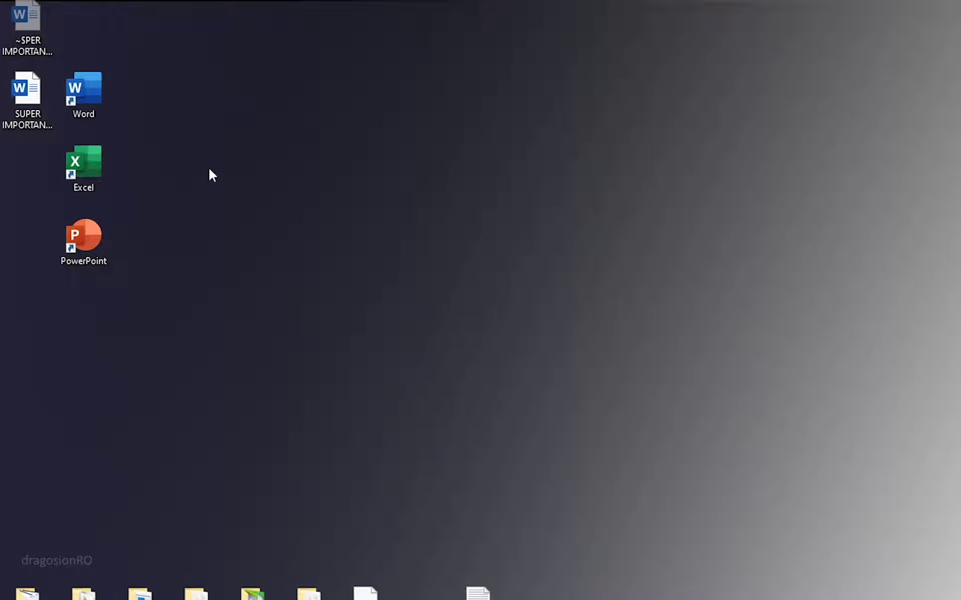
left_click_drag(18, 106, 242, 105)
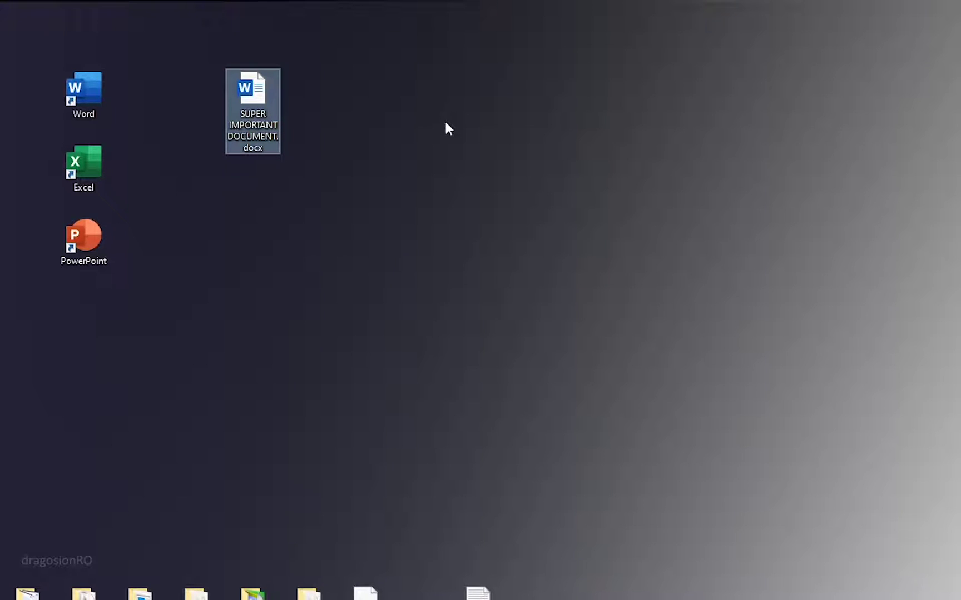
key("Delete")
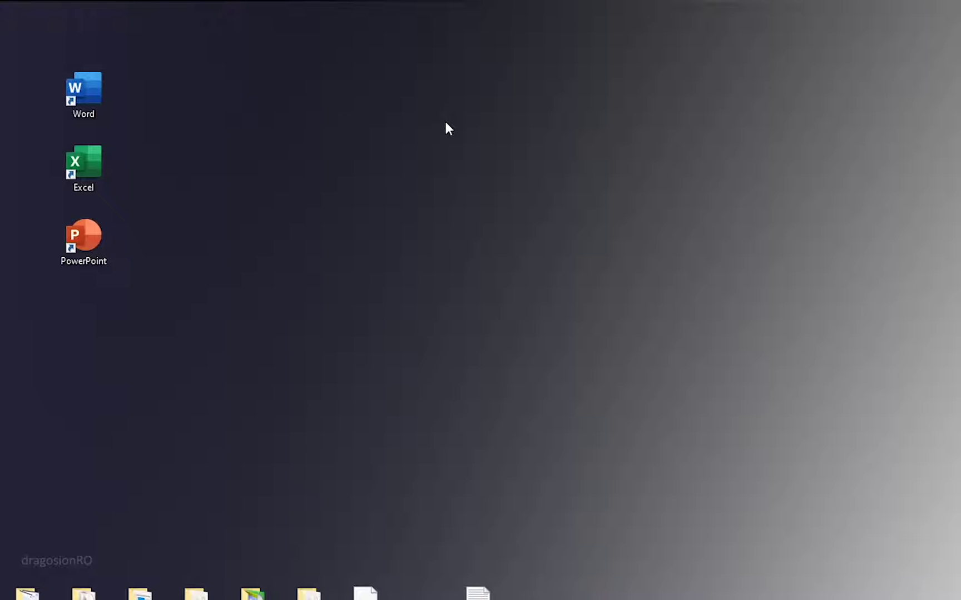
Step: Restore SUPER IMPORTANT DOCUMENT.docx from the Recycle Bin to the desktop and close the bin
left_click_drag(0, 97, 21, 102)
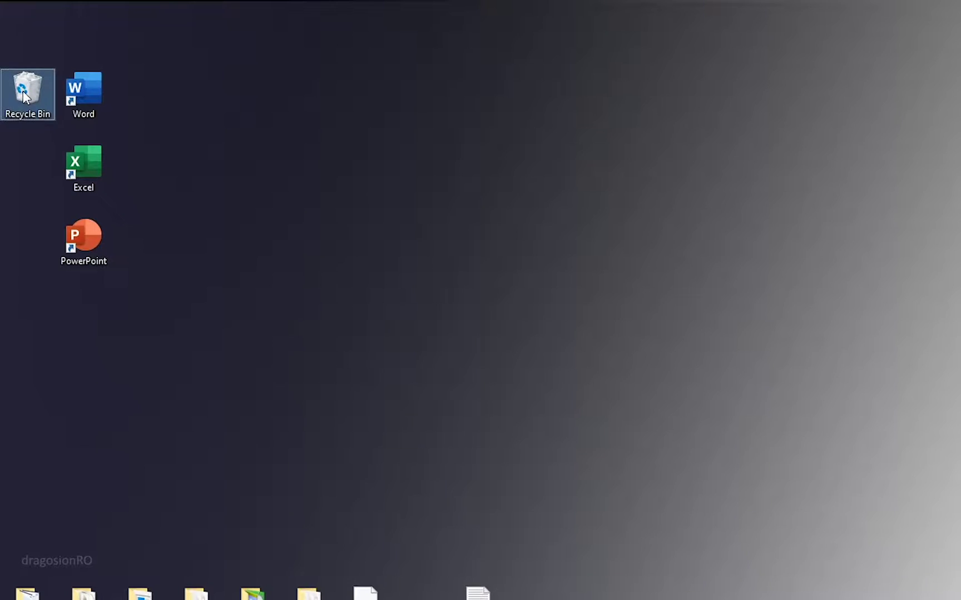
double_click(22, 91)
left_click_drag(444, 30, 467, 71)
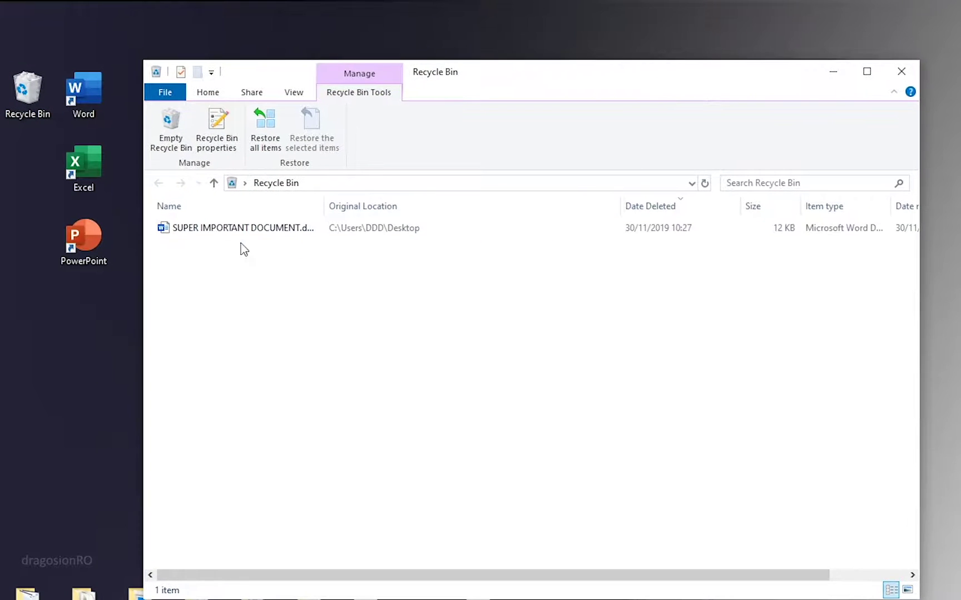
left_click(217, 233)
right_click(221, 224)
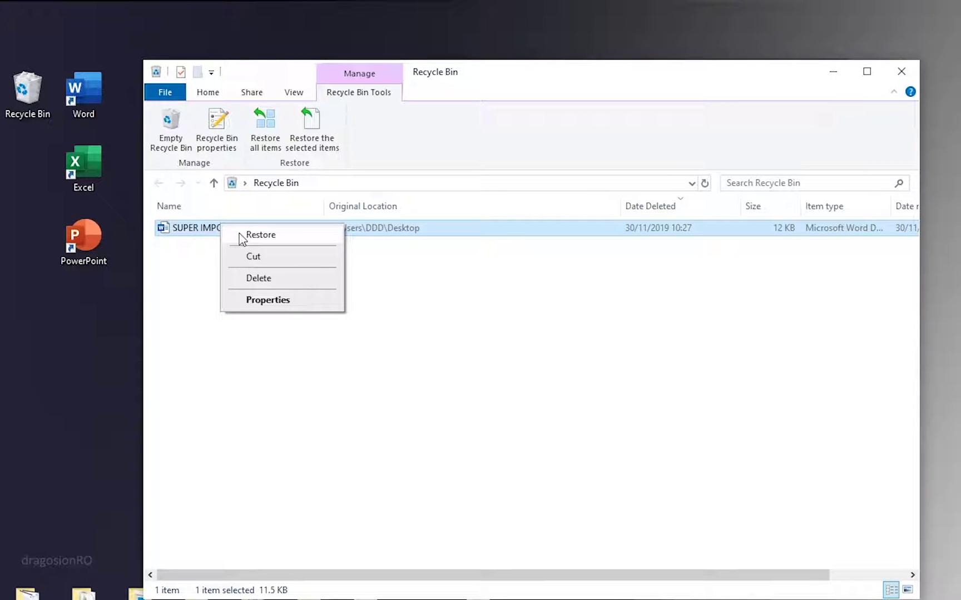
left_click(259, 236)
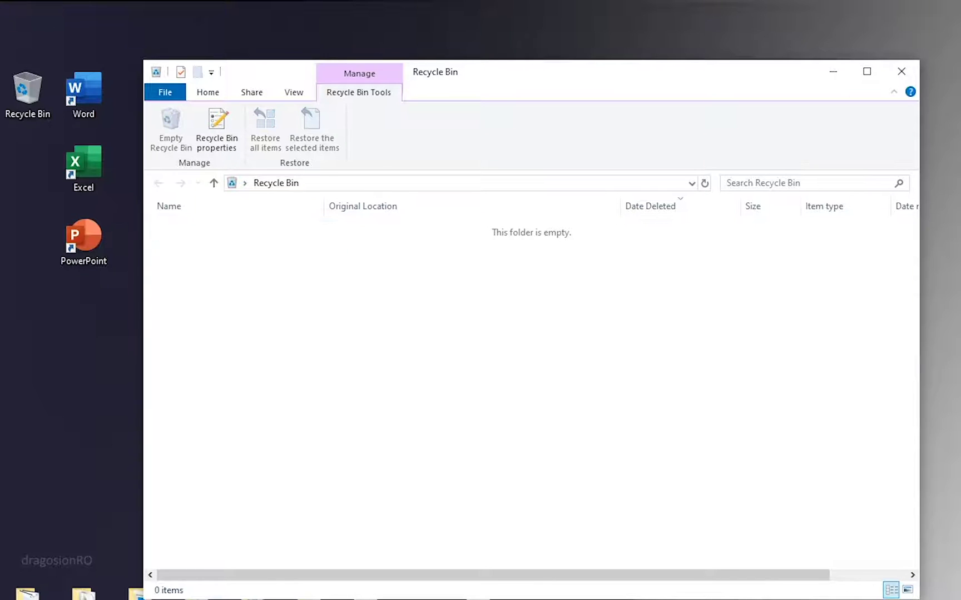
left_click(30, 203)
left_click(901, 71)
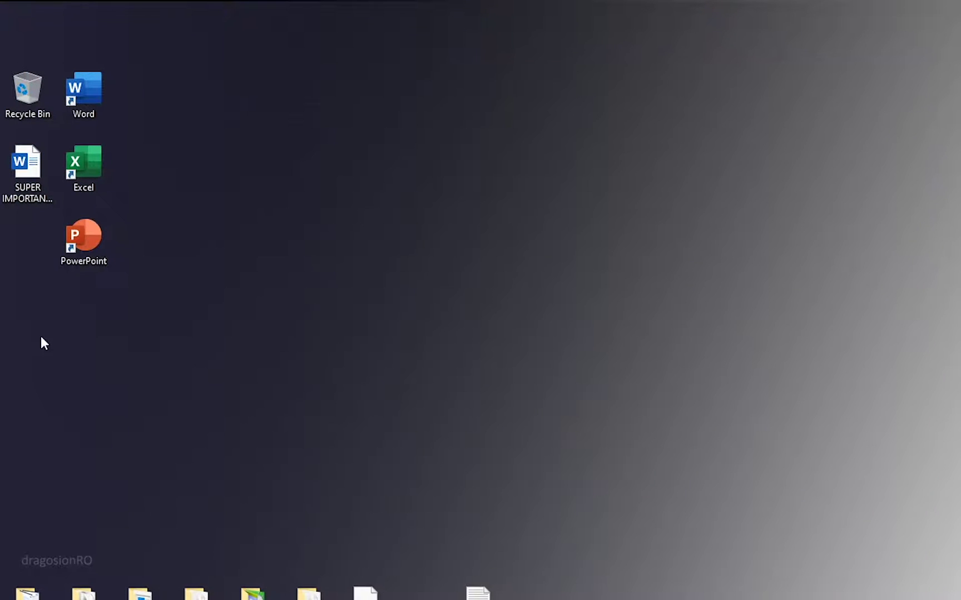
Step: Move the restored document icon beside the Word and Excel shortcuts and select it
left_click_drag(29, 193, 235, 199)
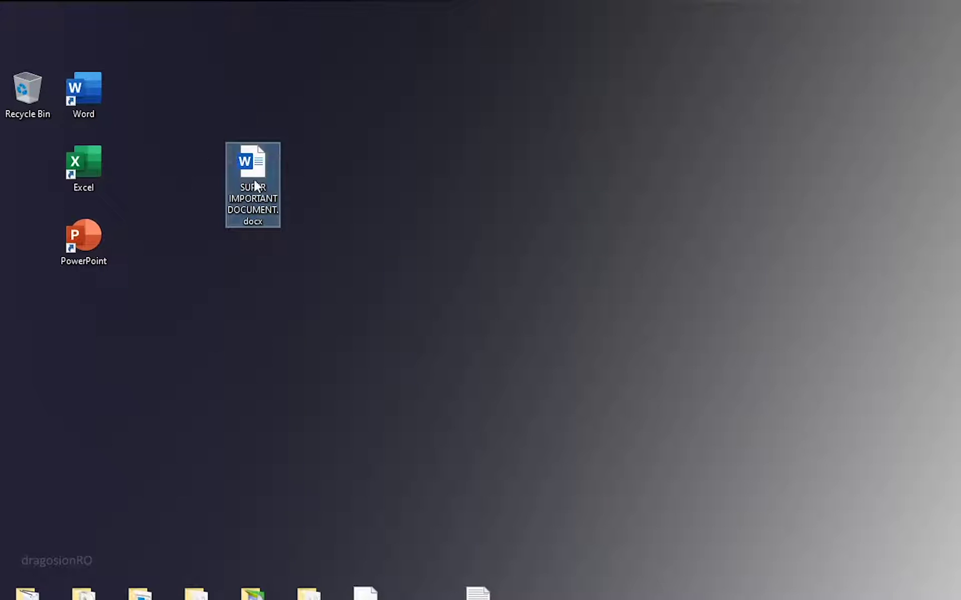
left_click_drag(306, 131, 218, 259)
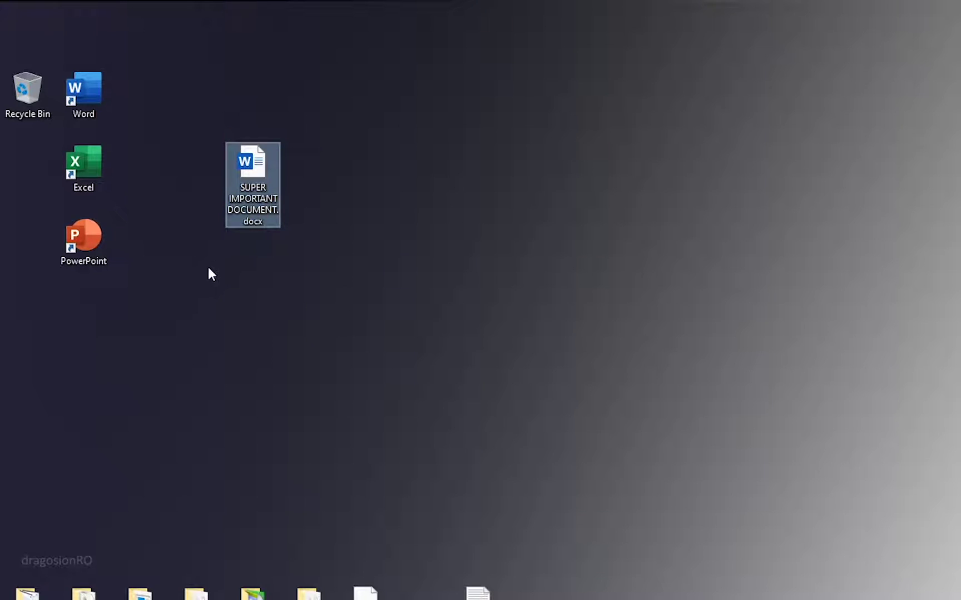
left_click(203, 262)
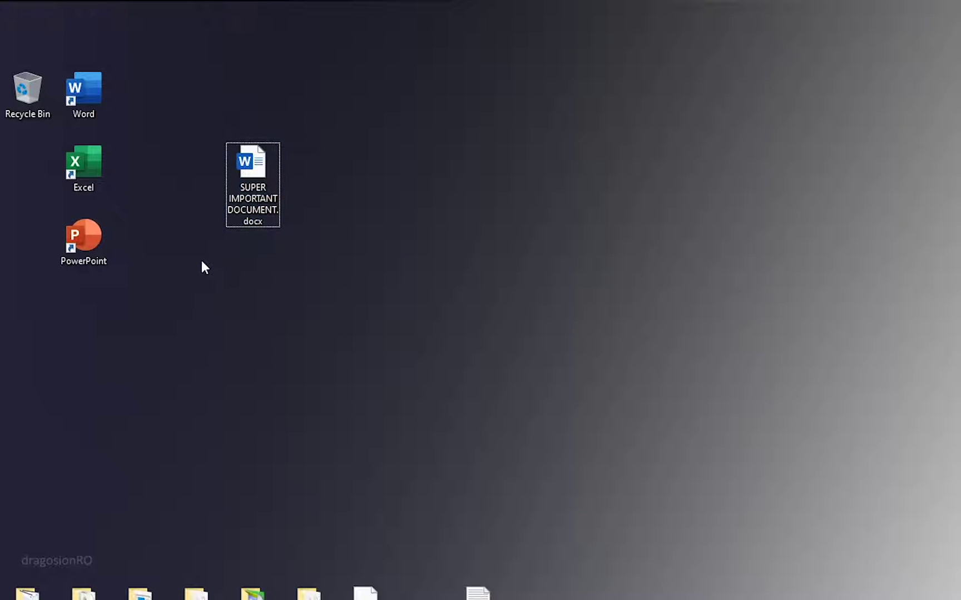
left_click(13, 97)
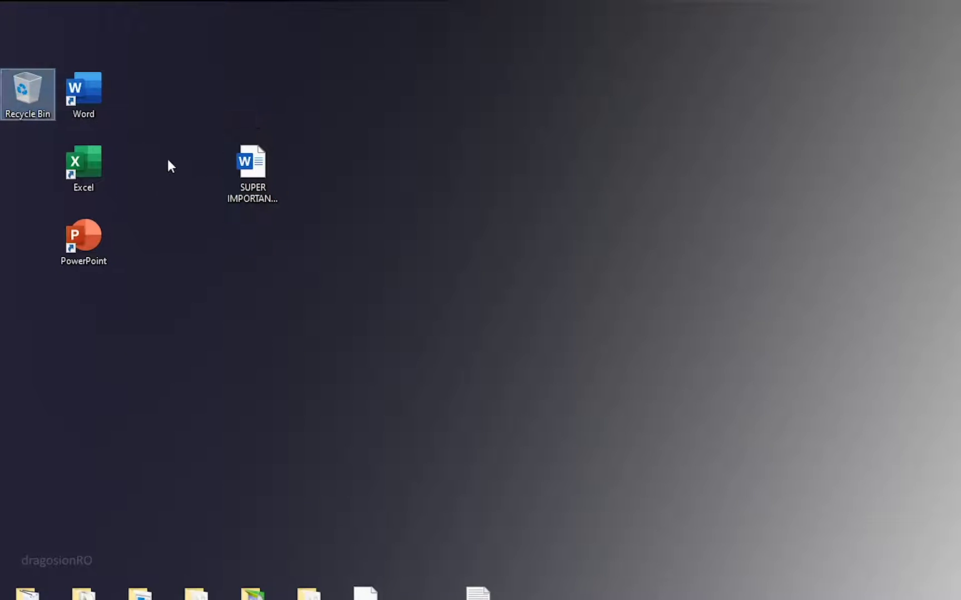
left_click(248, 167)
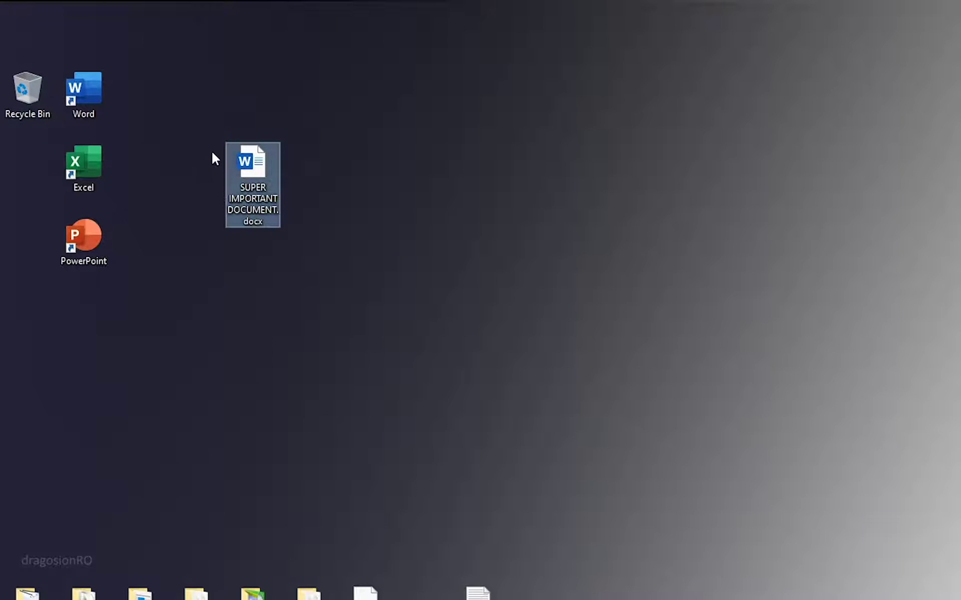
left_click(208, 116)
left_click_drag(201, 115, 360, 236)
left_click(361, 236)
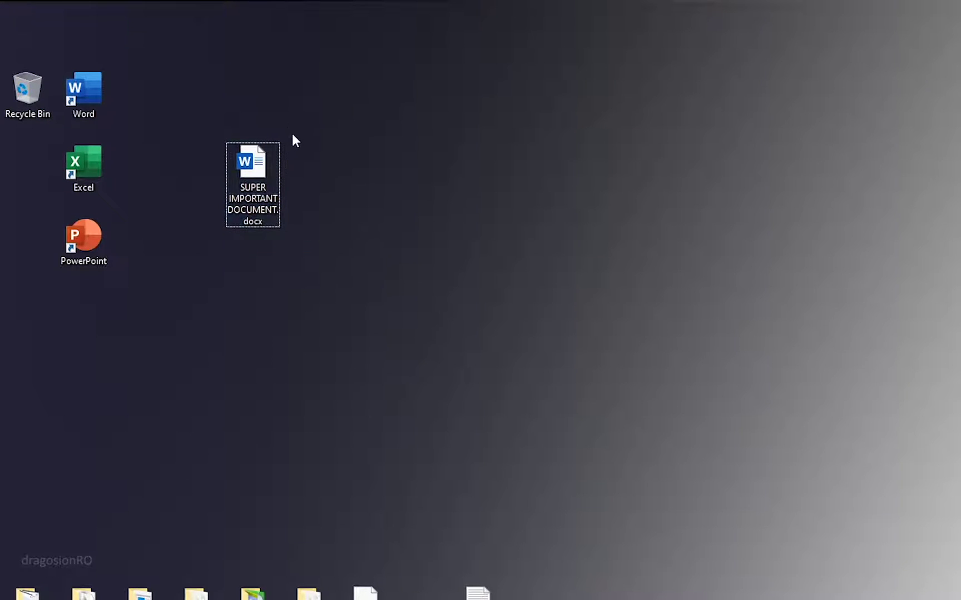
left_click_drag(313, 133, 207, 241)
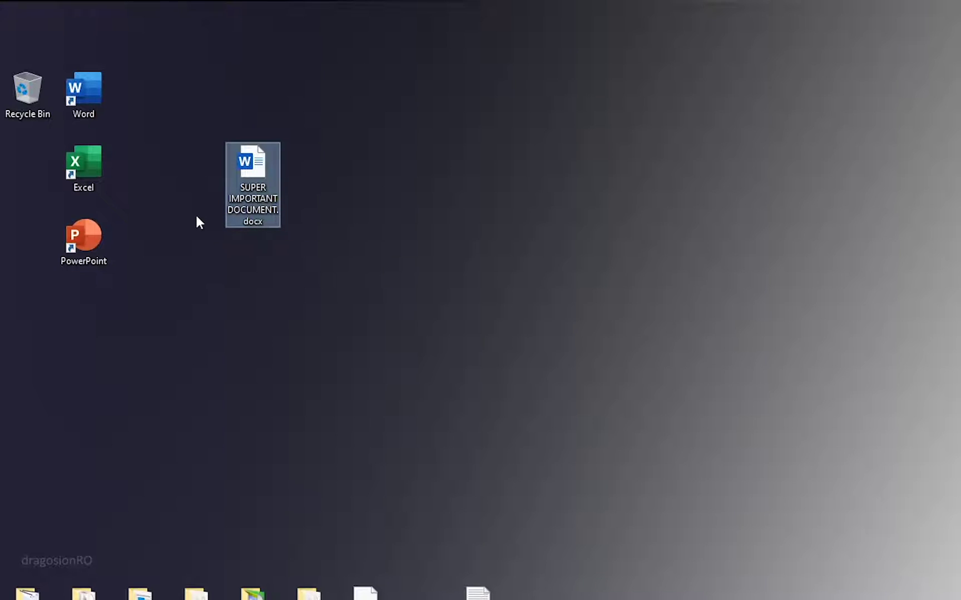
Step: Permanently delete SUPER IMPORTANT DOCUMENT.docx with Shift+Delete and confirm Yes
left_click_drag(195, 118, 313, 279)
left_click(307, 221)
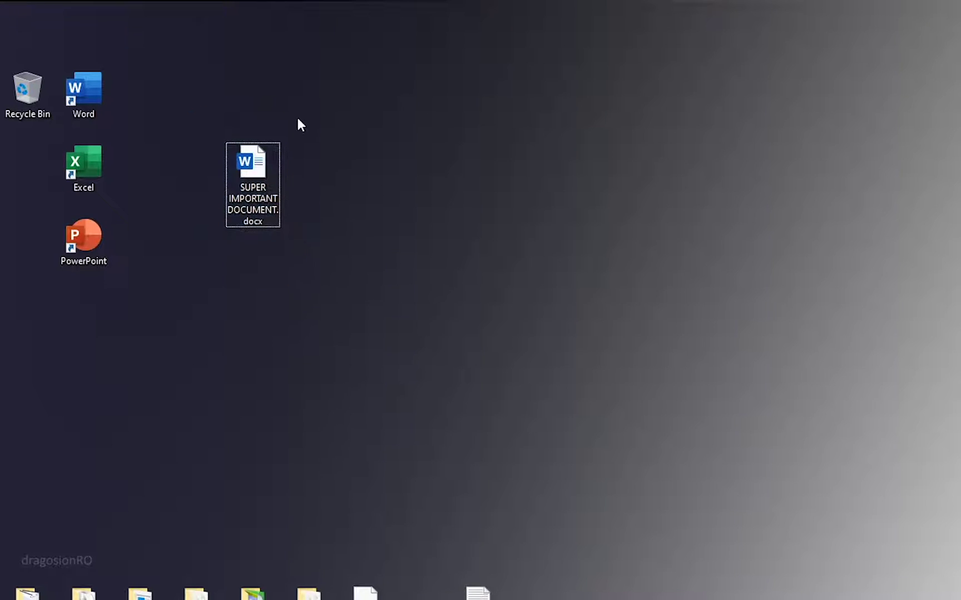
left_click_drag(296, 117, 192, 223)
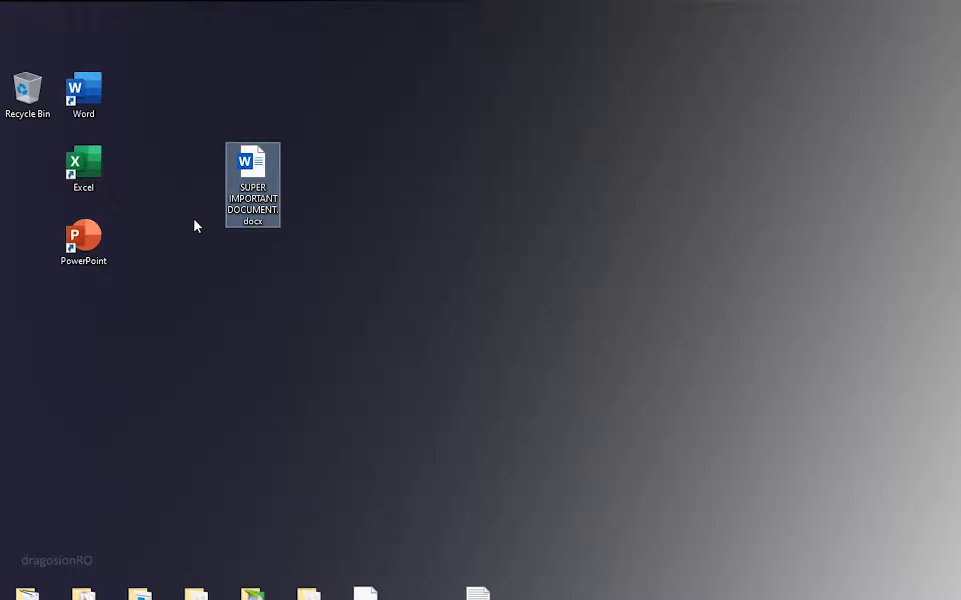
key("shift+Delete")
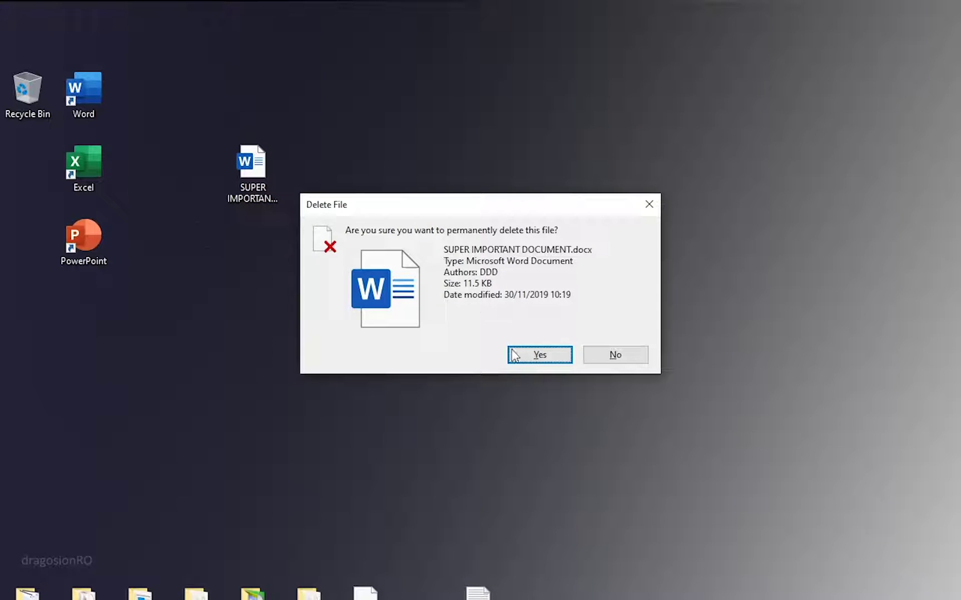
left_click(536, 354)
Step: Check that the Recycle Bin is empty, then close it
double_click(28, 92)
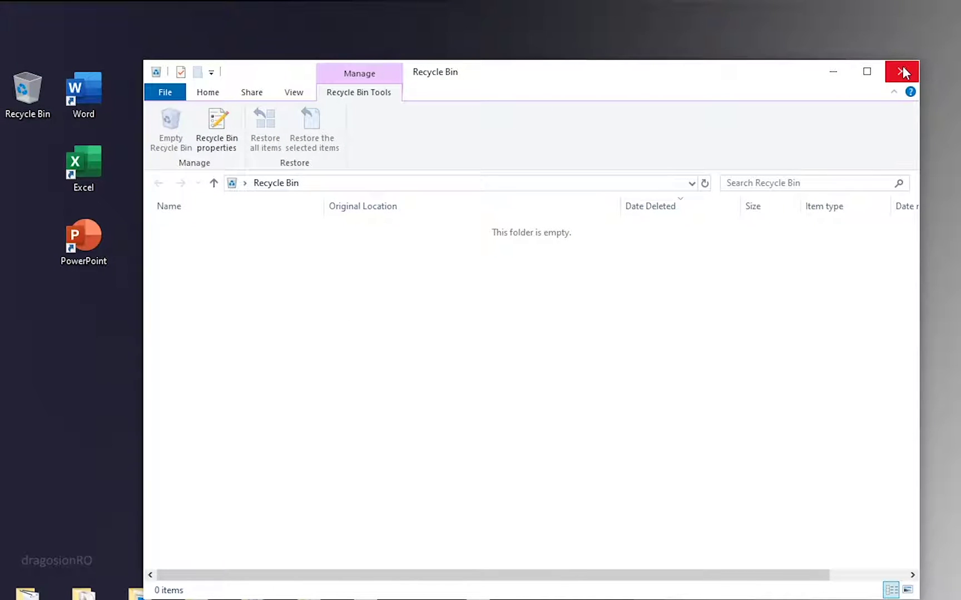
left_click_drag(728, 71, 716, 38)
left_click(892, 35)
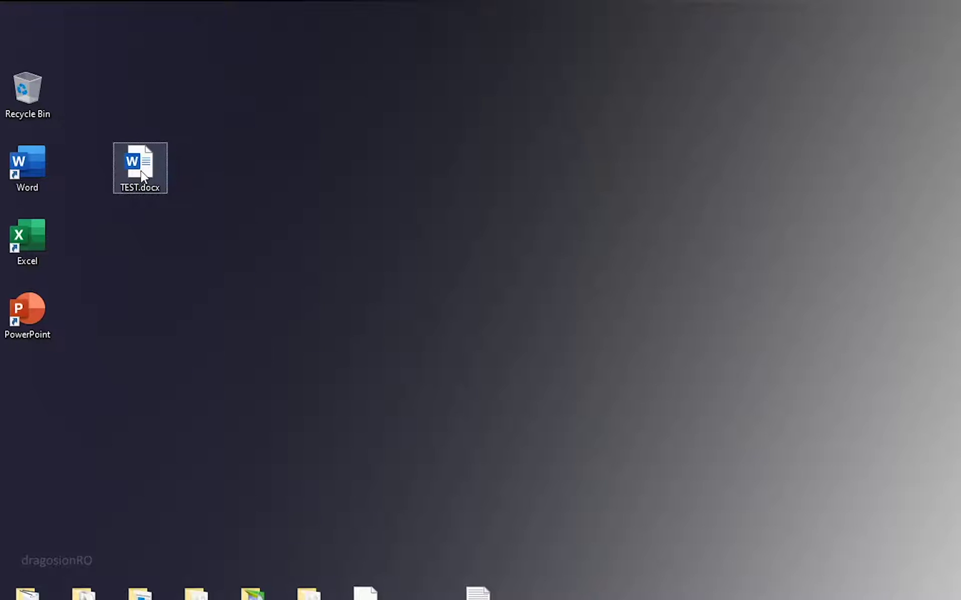
Step: Select the TEST.docx icon on the desktop
left_click(140, 170)
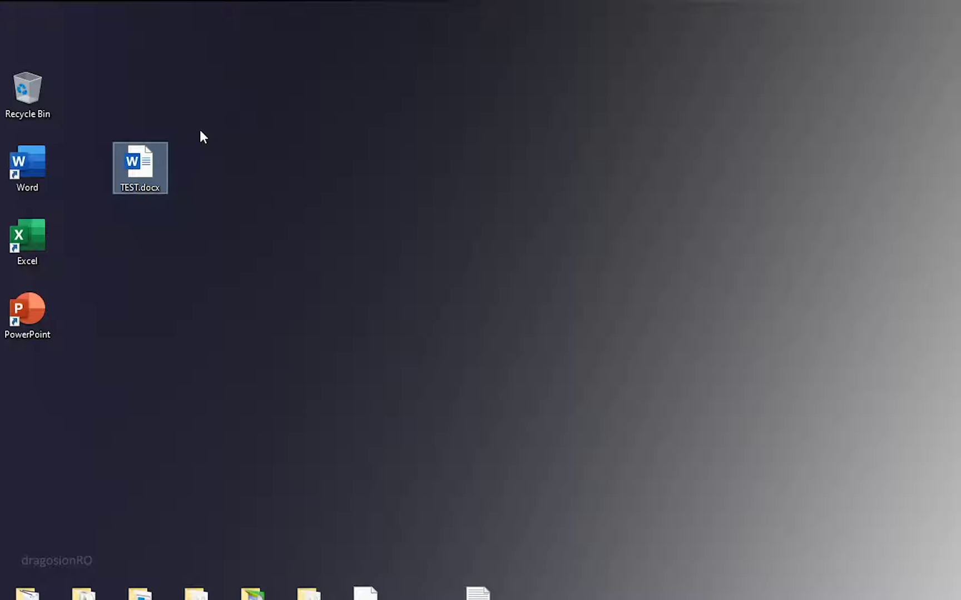
mouse_move(200, 118)
left_mouse_down()
mouse_move(124, 203)
mouse_move(110, 205)
mouse_move(183, 109)
left_mouse_up()
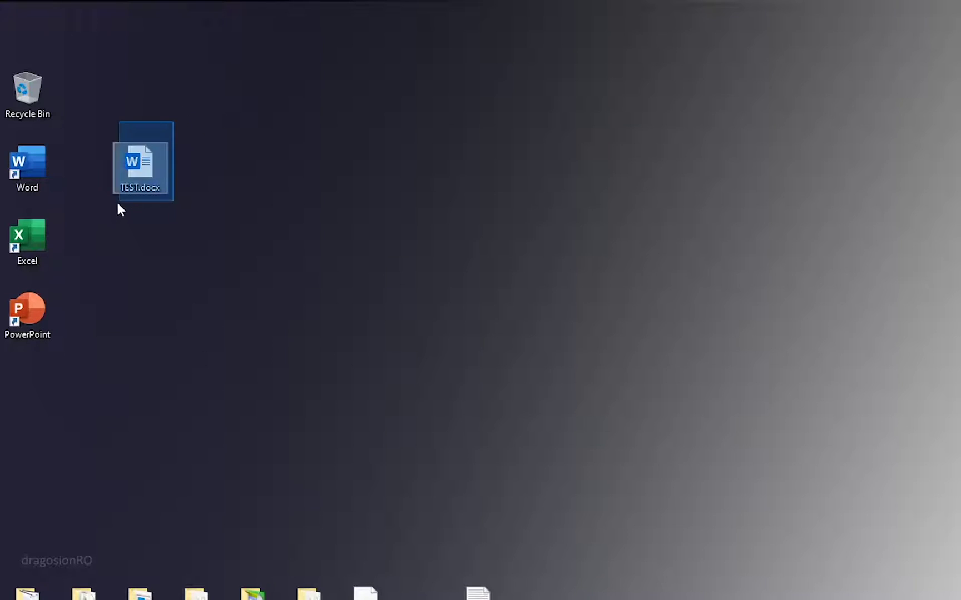
left_click_drag(118, 204, 114, 209)
Step: Open TEST.docx, try the recent SUPER IMPORTANT DOCUMENT.docx from File, and dismiss the missing-file error
double_click(137, 163)
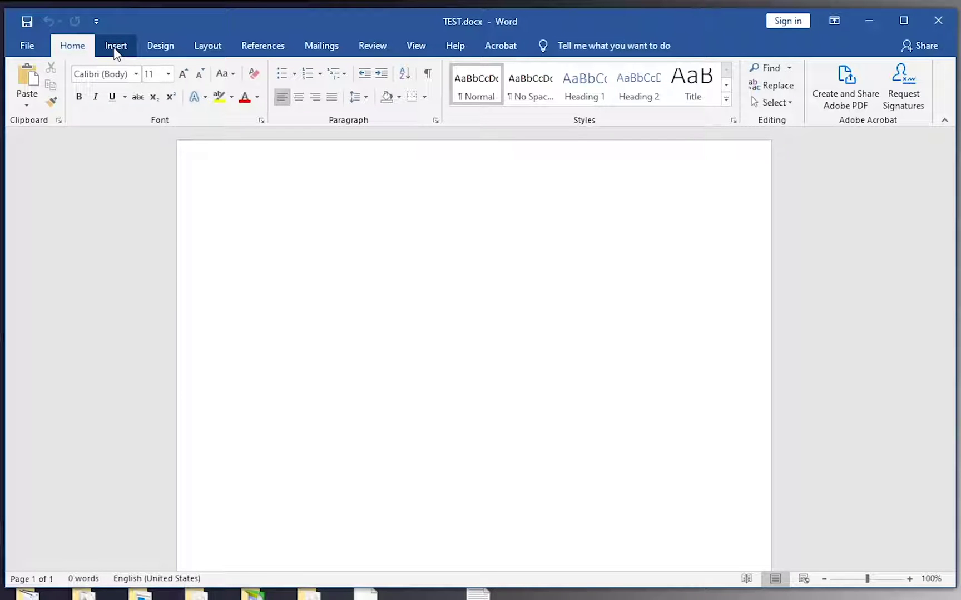
left_click_drag(205, 14, 202, 13)
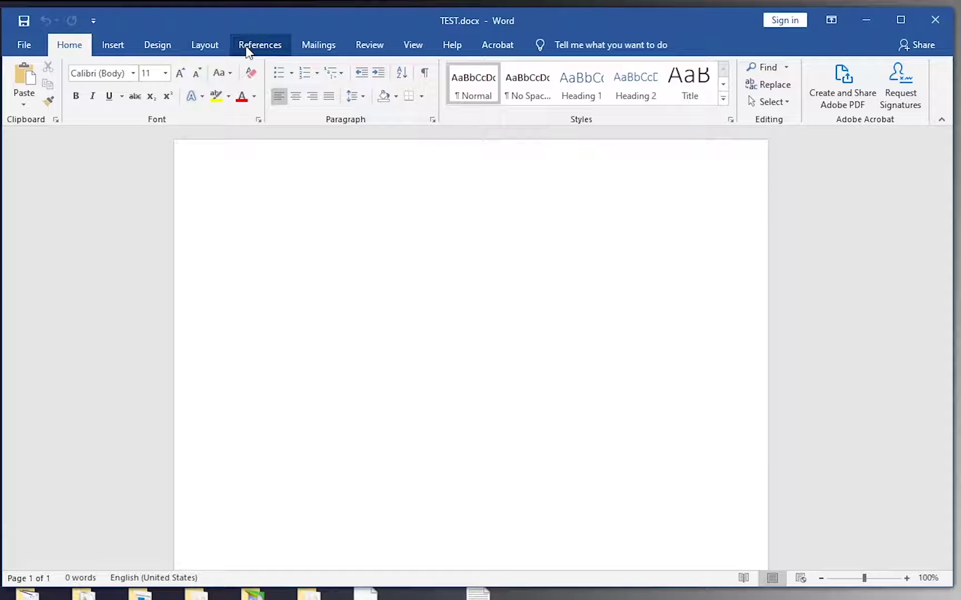
left_click(26, 51)
left_click(26, 52)
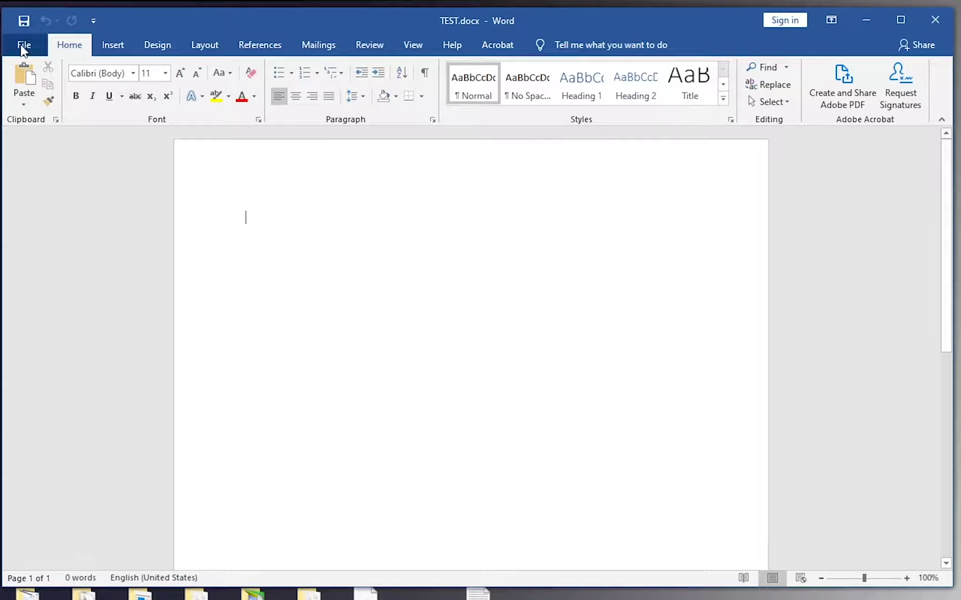
left_click(25, 49)
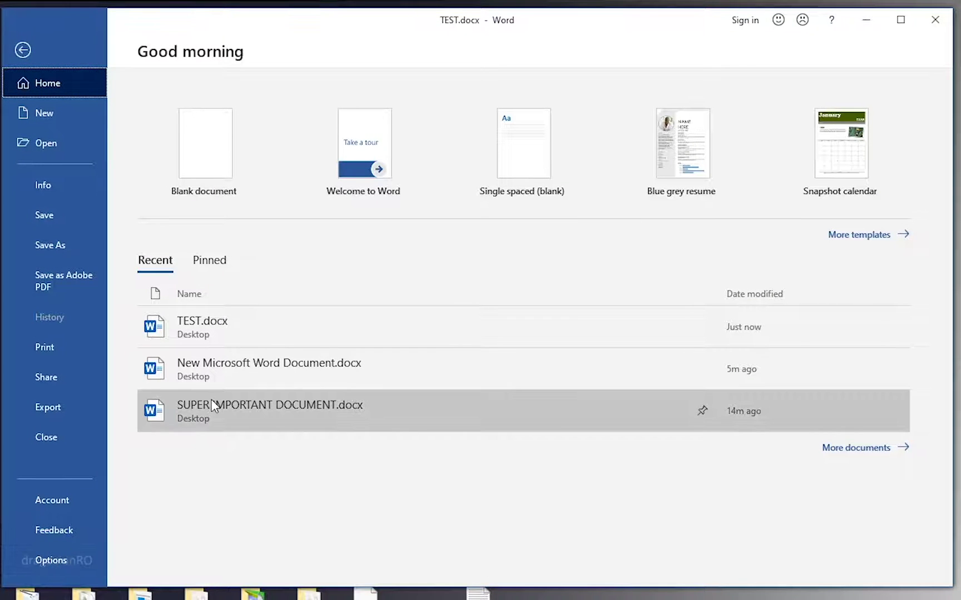
left_click(211, 418)
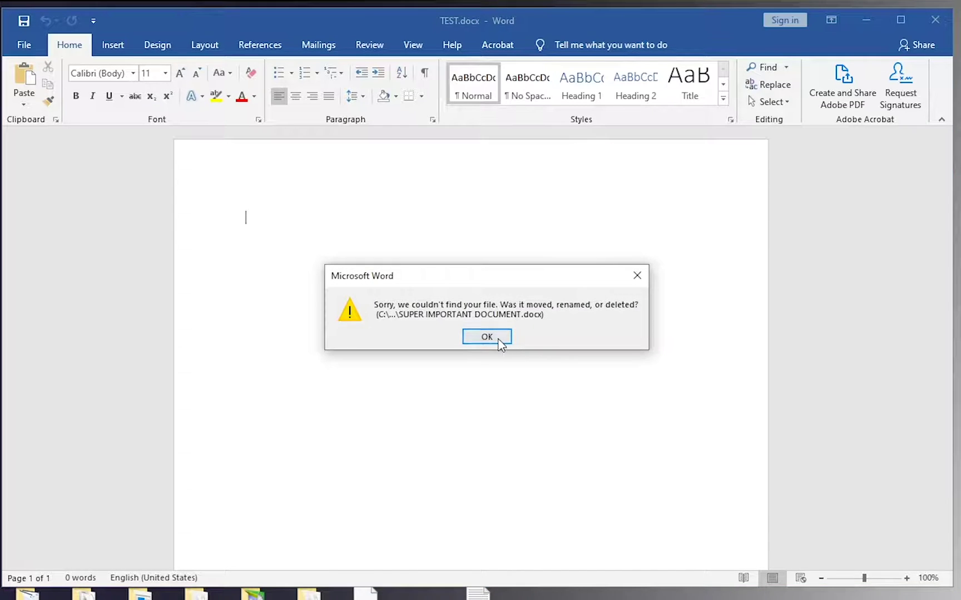
left_click(499, 339)
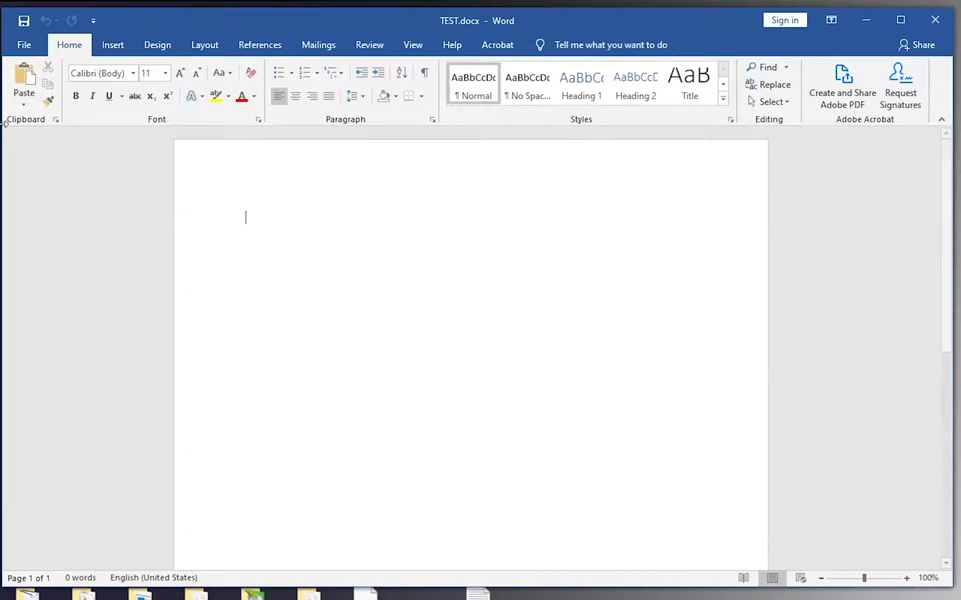
left_click(22, 46)
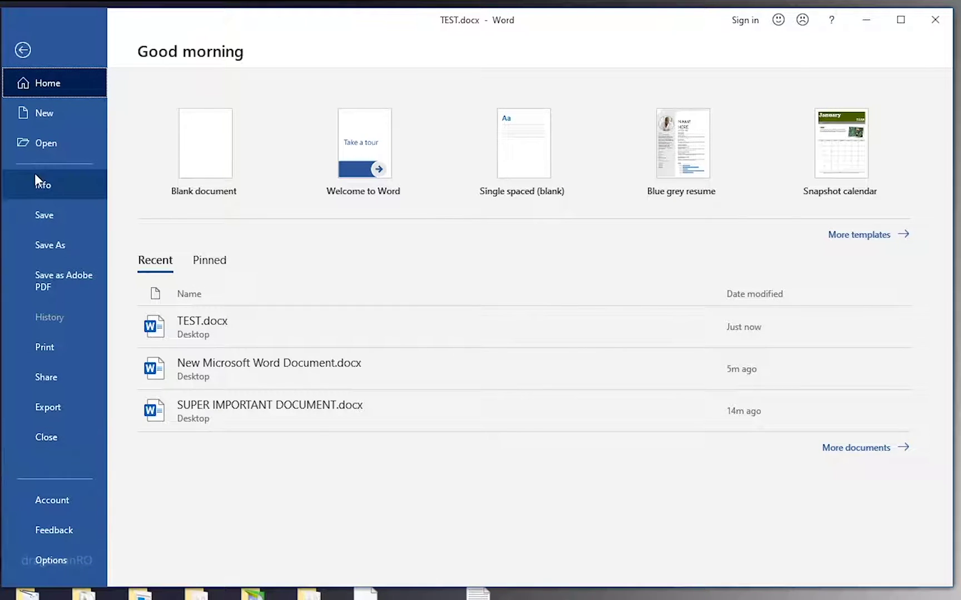
Step: On Word Options' Save page, check the 10-minute AutoRecover interval and select the file location path
left_click(61, 559)
left_click_drag(346, 56, 348, 57)
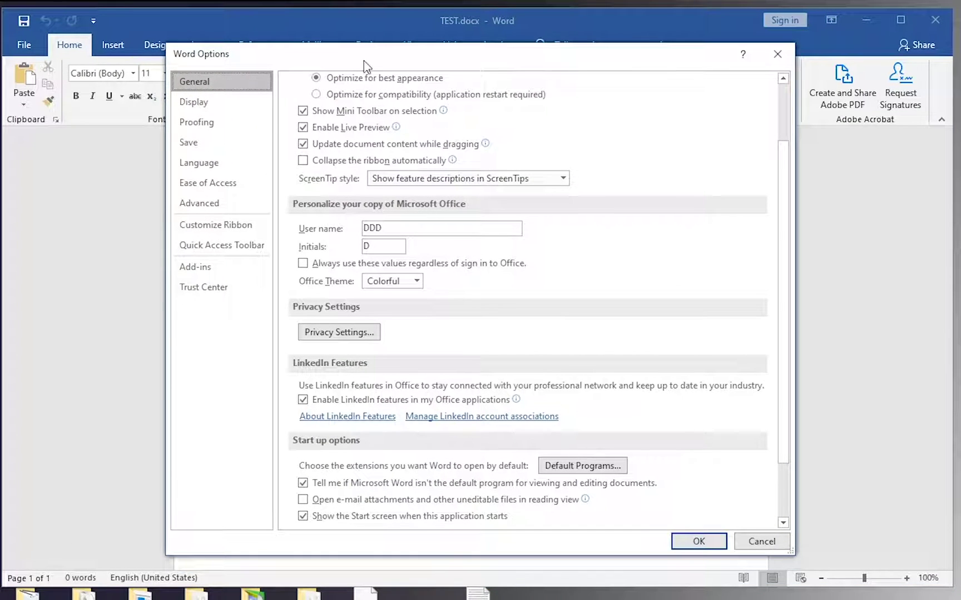
left_click(197, 147)
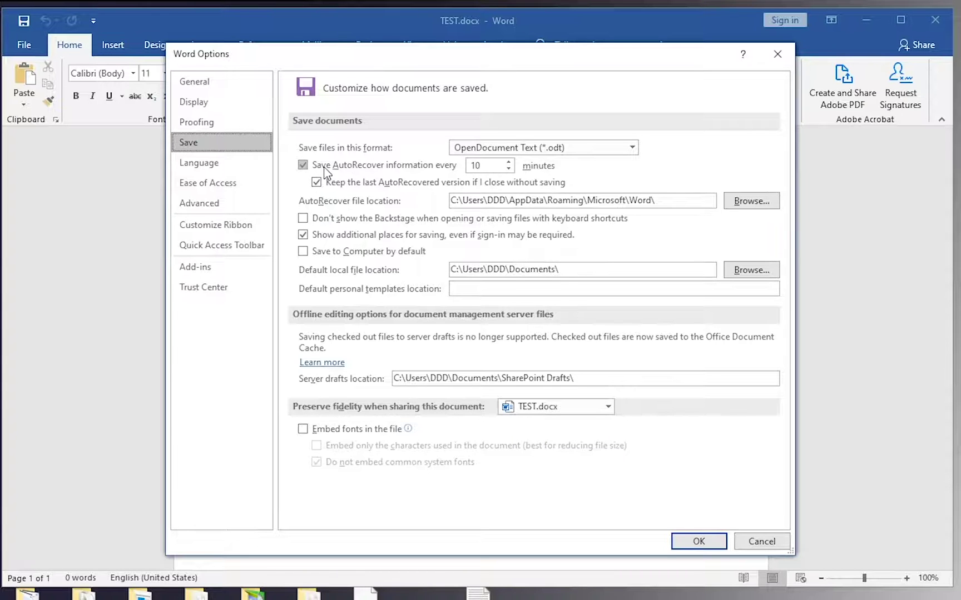
left_click(492, 166)
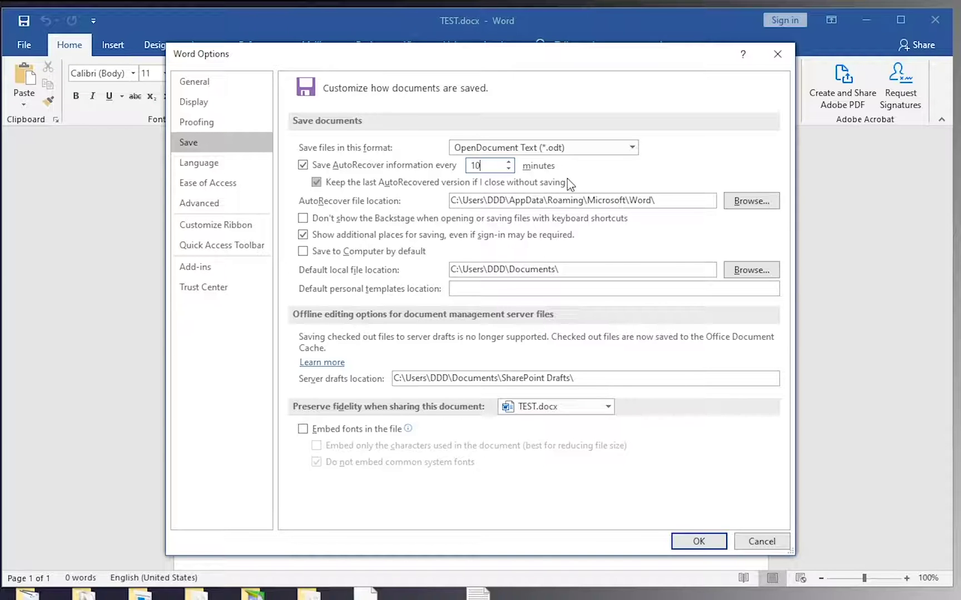
left_click(660, 201)
left_click_drag(660, 200, 396, 217)
key("ctrl+c")
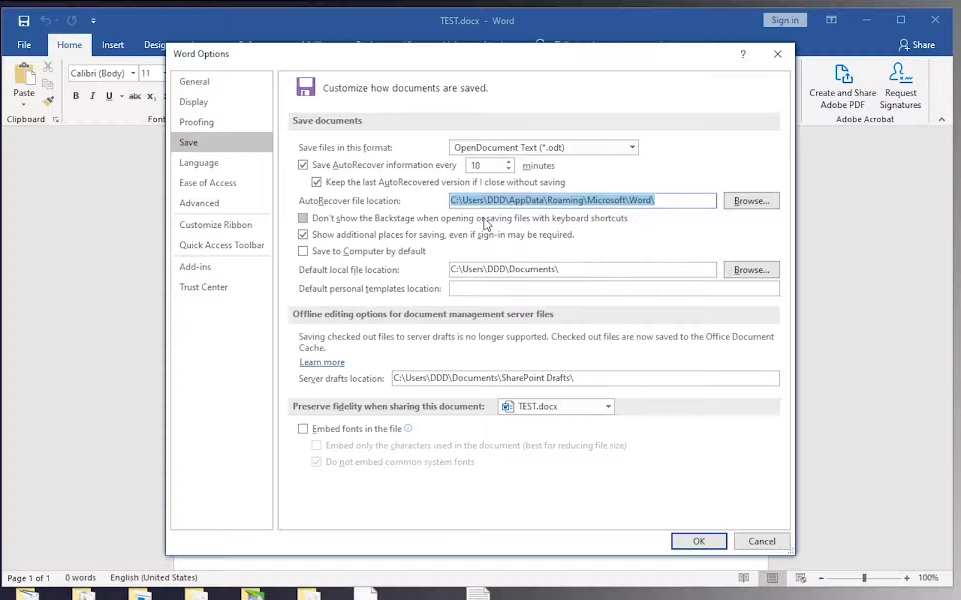
Step: In Notepad, add the AutoRecover path as line 2 under the UnsavedFiles path and save
left_click(478, 593)
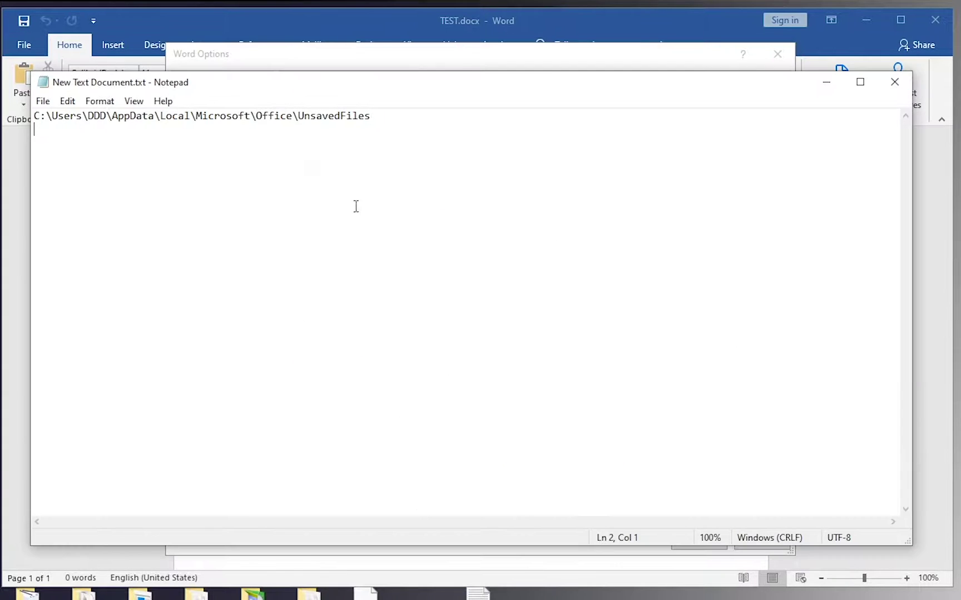
left_click(381, 117)
key("Down")
key("ctrl+a")
key("ctrl+v")
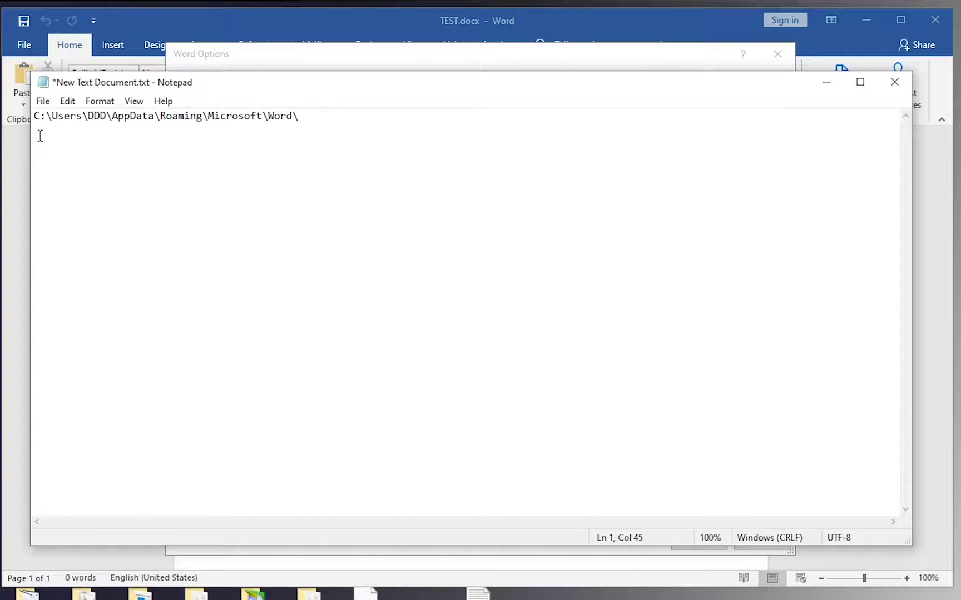
key("ctrl+z")
key("End")
key("Return")
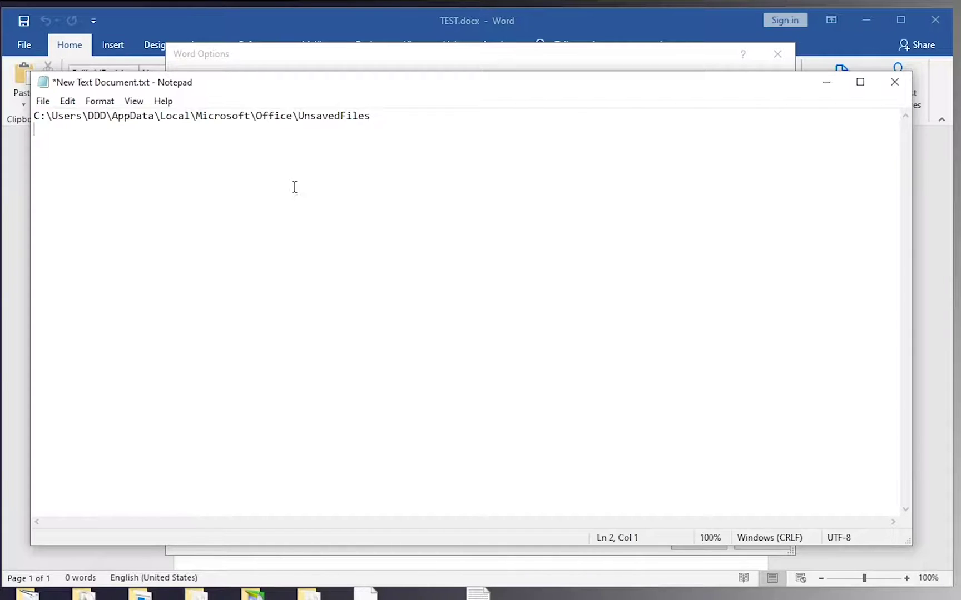
key("ctrl+v")
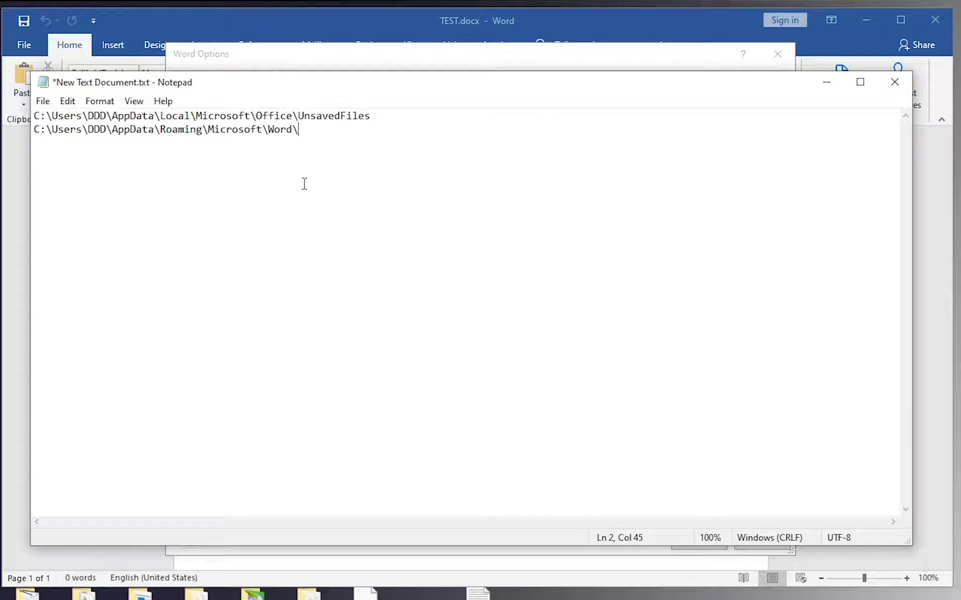
key("ctrl+s")
Step: Select the second-line path, minimize Notepad and bring up File Explorer
left_click_drag(305, 132, 3, 133)
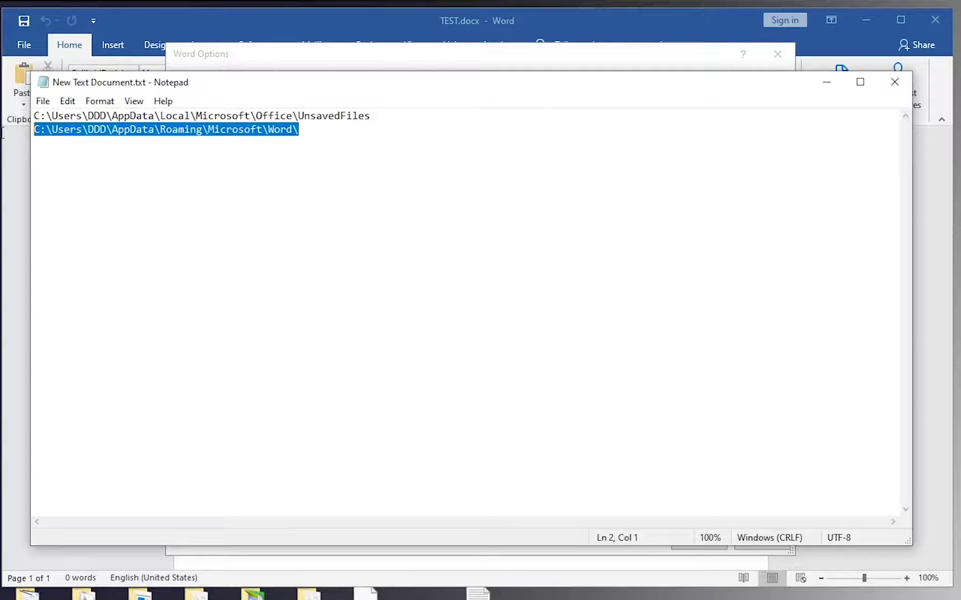
left_click(826, 82)
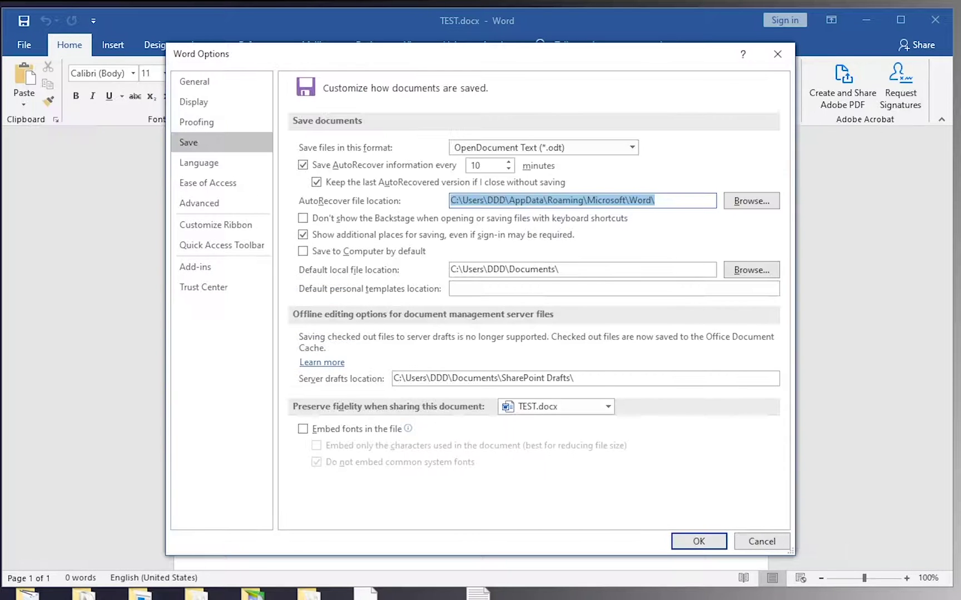
left_click(195, 594)
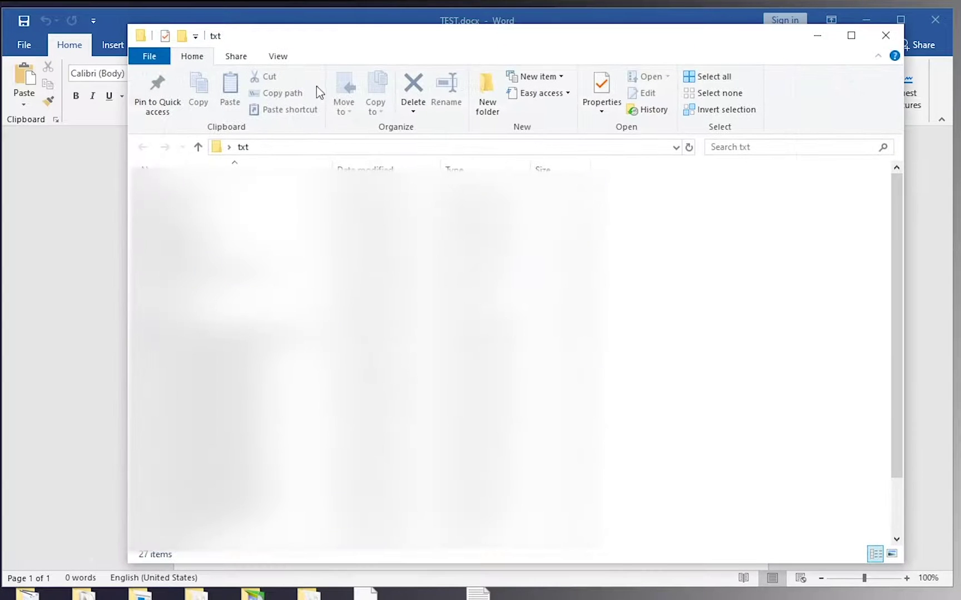
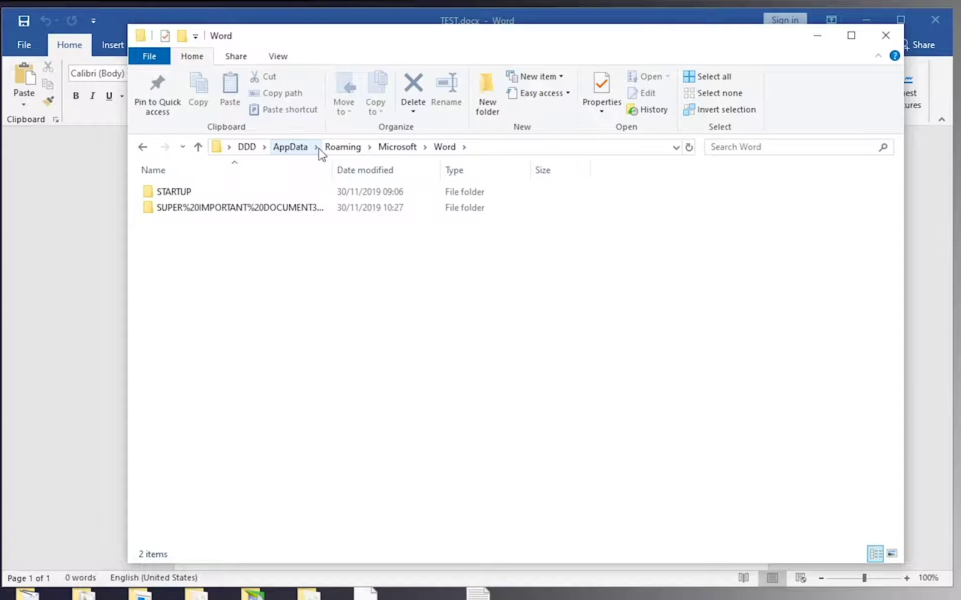
Step: Widen the Name column to read the Roaming\Microsoft\Word folder names, then close File Explorer
left_click_drag(331, 169, 486, 169)
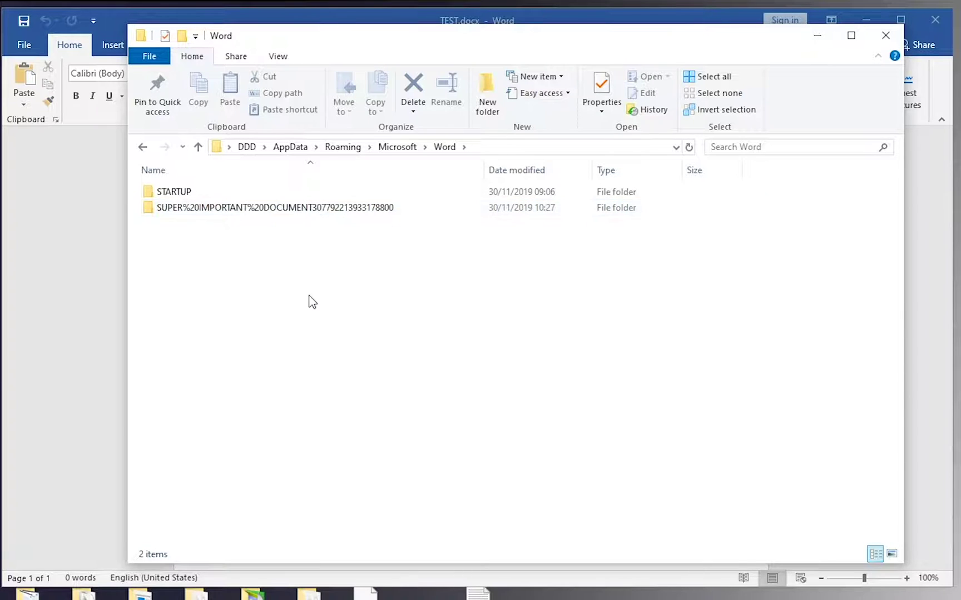
left_click(882, 35)
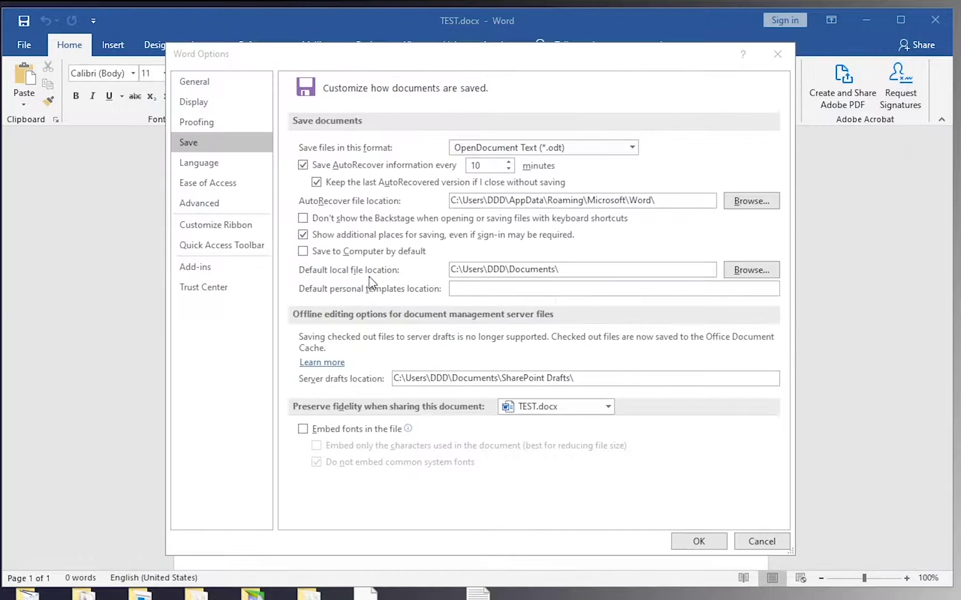
Step: Select the AutoRecover file location path in Word Options > Save, then close the dialog unchanged
left_click(504, 198)
left_click(677, 199)
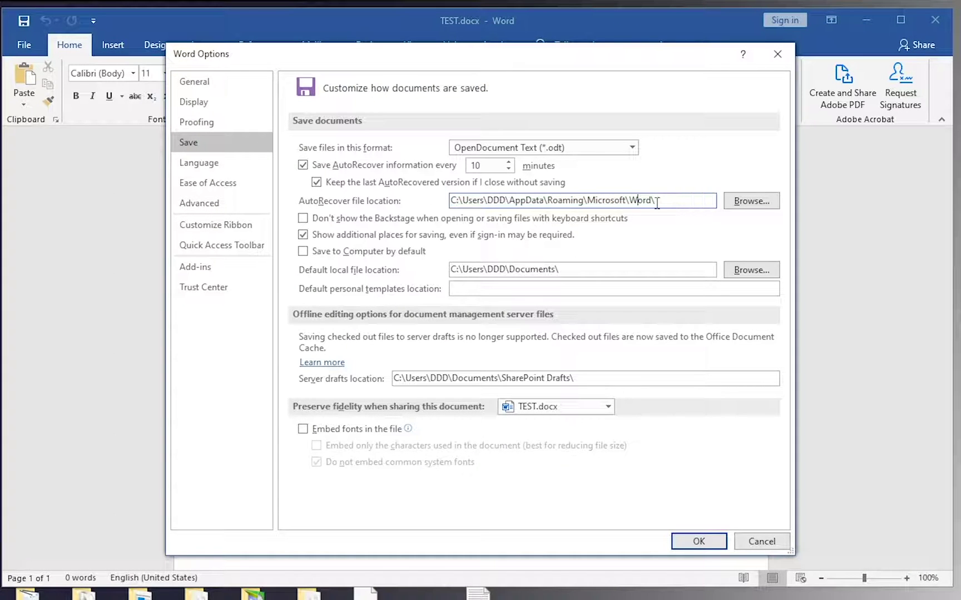
left_click_drag(656, 201, 428, 220)
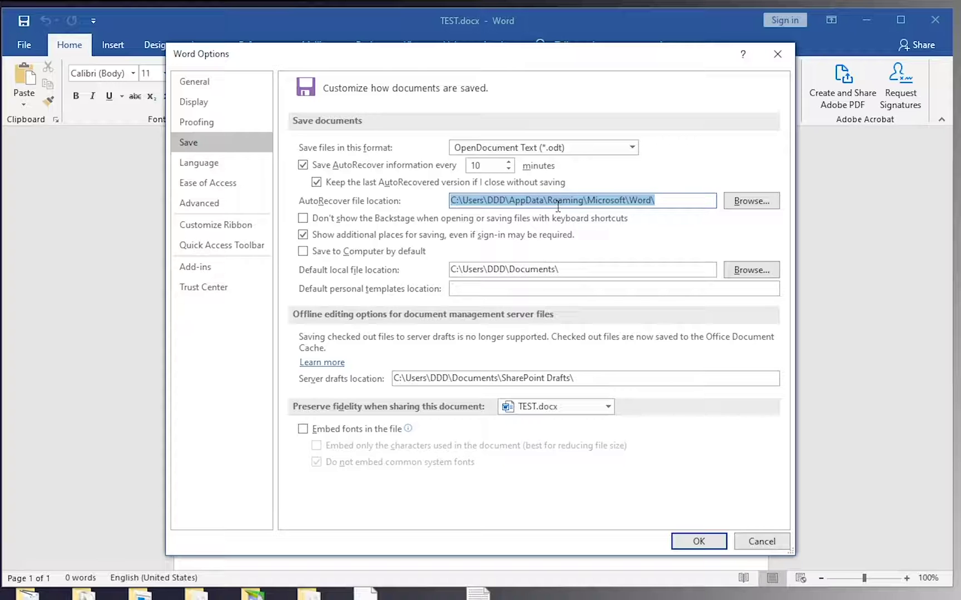
left_click(777, 54)
Step: Try twice to open SUPER IMPORTANT DOCUMENT.docx from Recent, dismissing both not-found errors, then go to Open
left_click(24, 49)
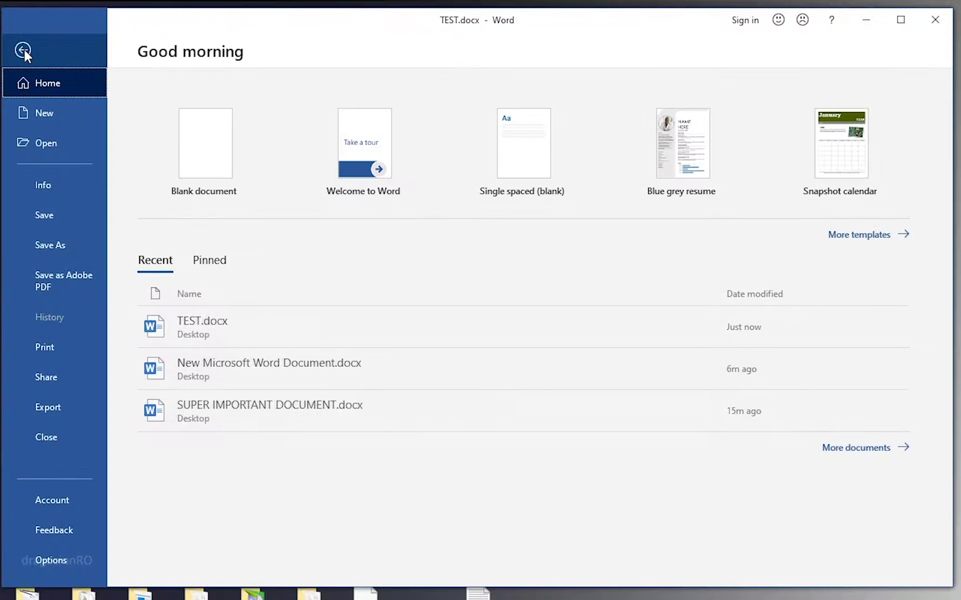
left_click(269, 414)
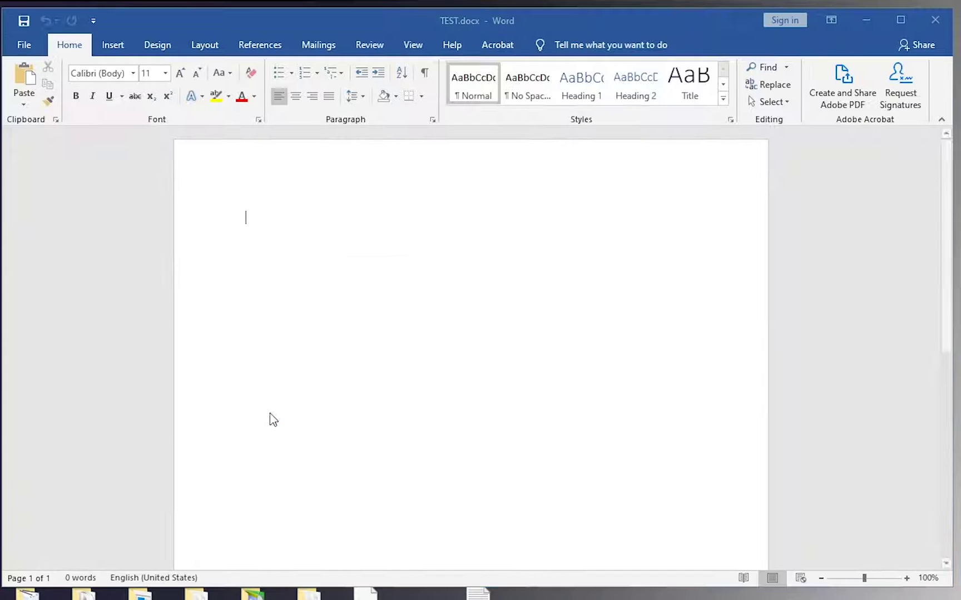
left_click(494, 340)
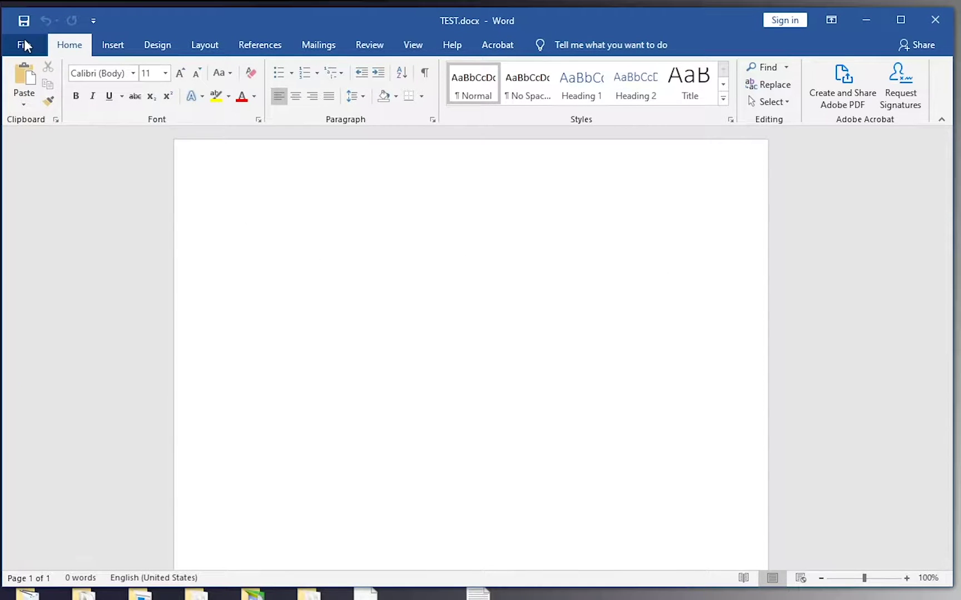
left_click(24, 44)
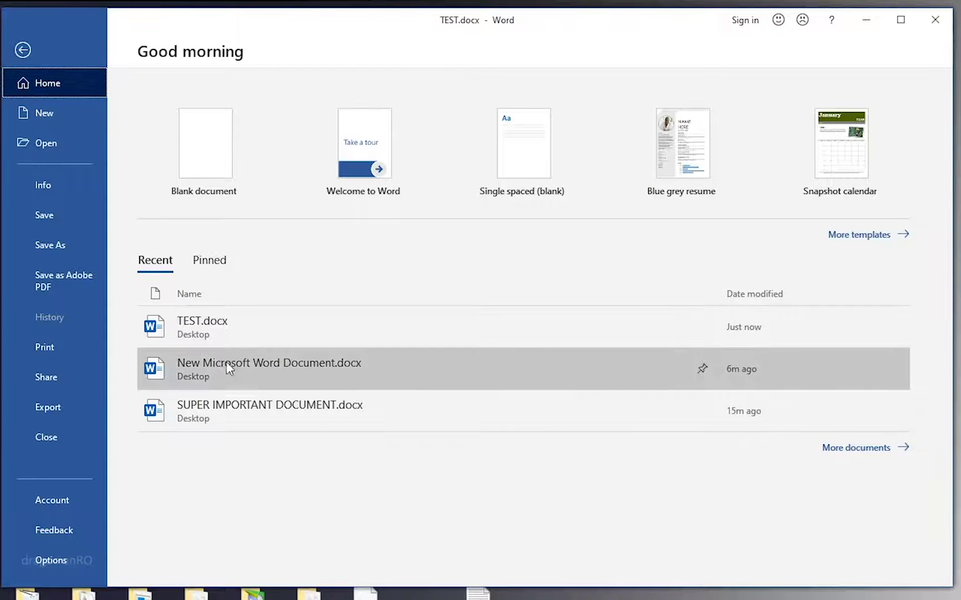
left_click(247, 427)
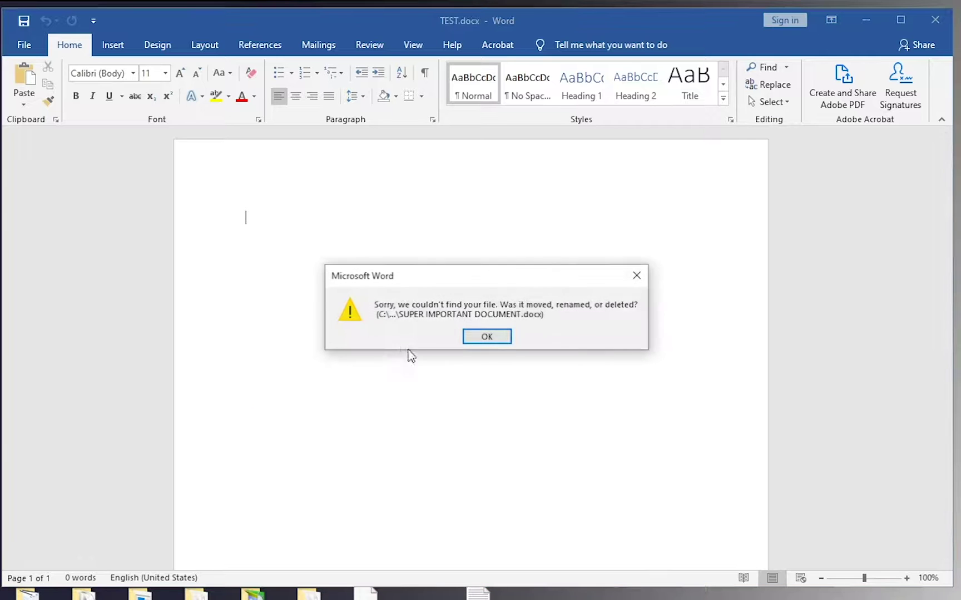
left_click(503, 337)
left_click(17, 40)
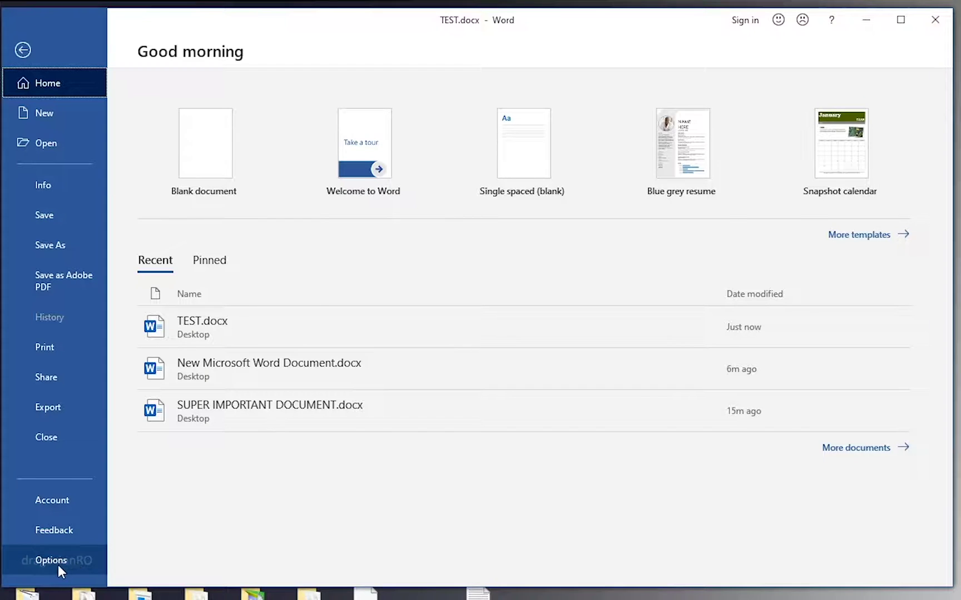
left_click(48, 142)
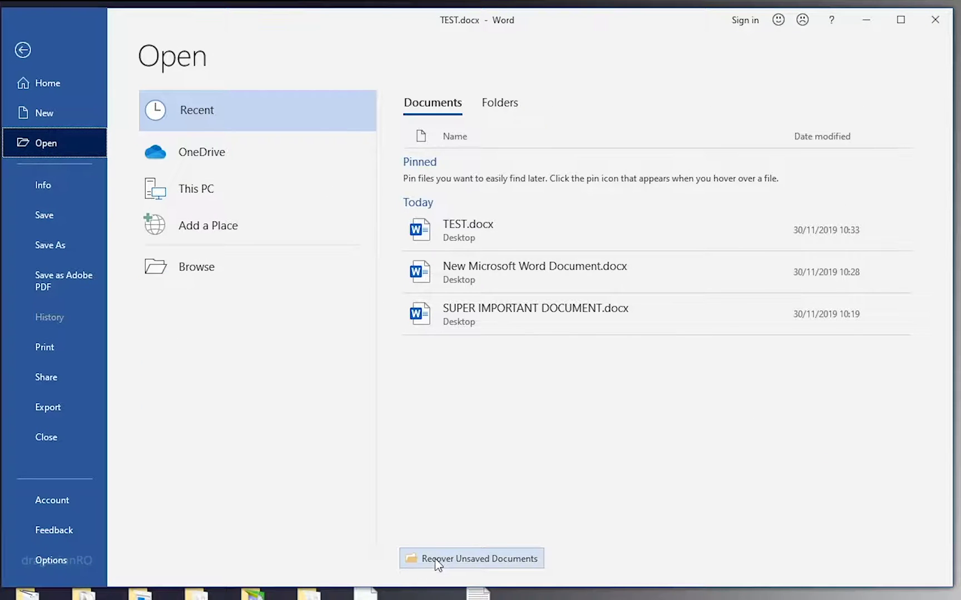
Step: Browse Recover Unsaved Documents and reveal the full UnsavedFiles folder path in the address bar
left_click(438, 561)
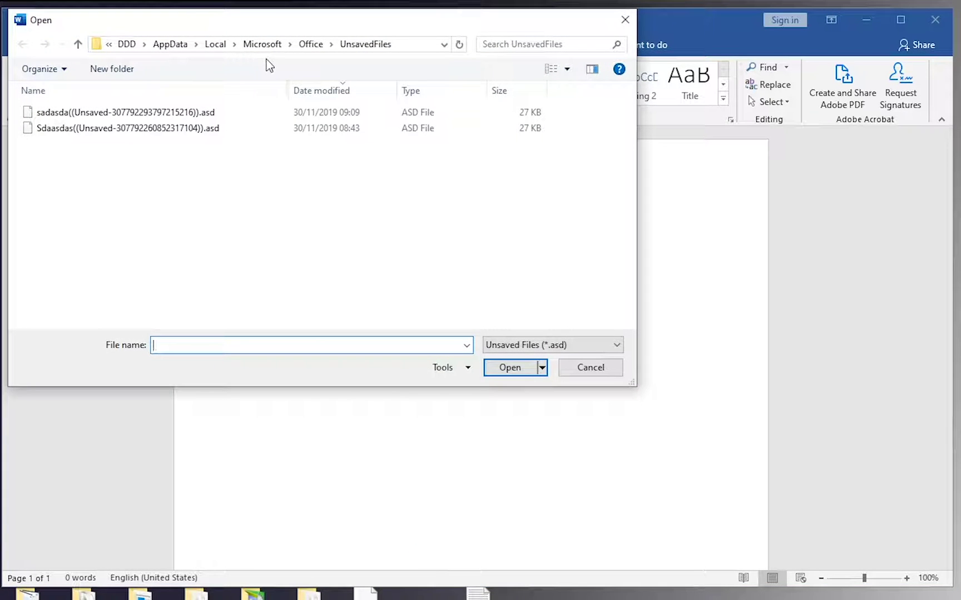
left_click(419, 44)
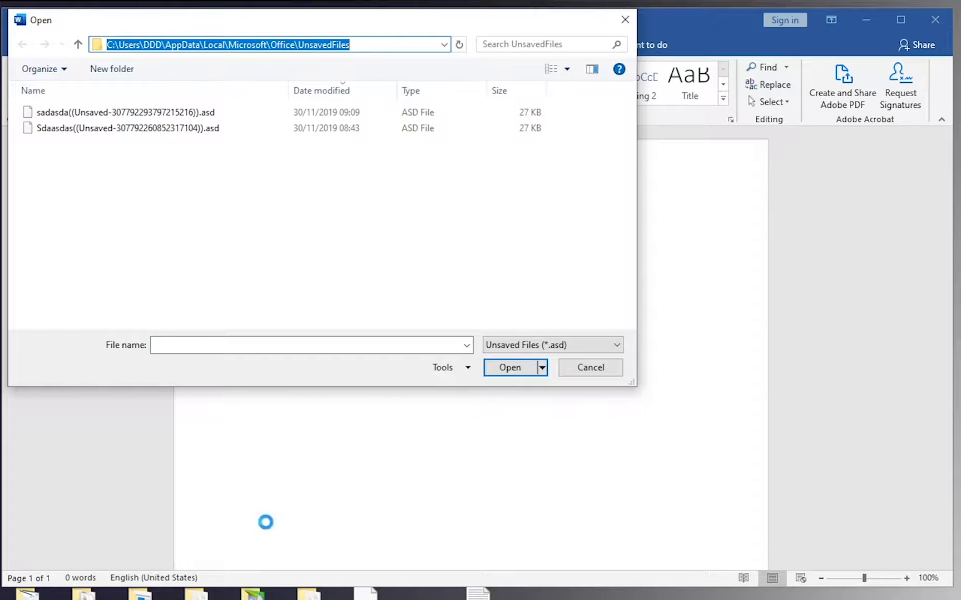
Step: In Notepad, select the noted Roaming\Microsoft\Word recovery path, then close Notepad
key("alt+Tab")
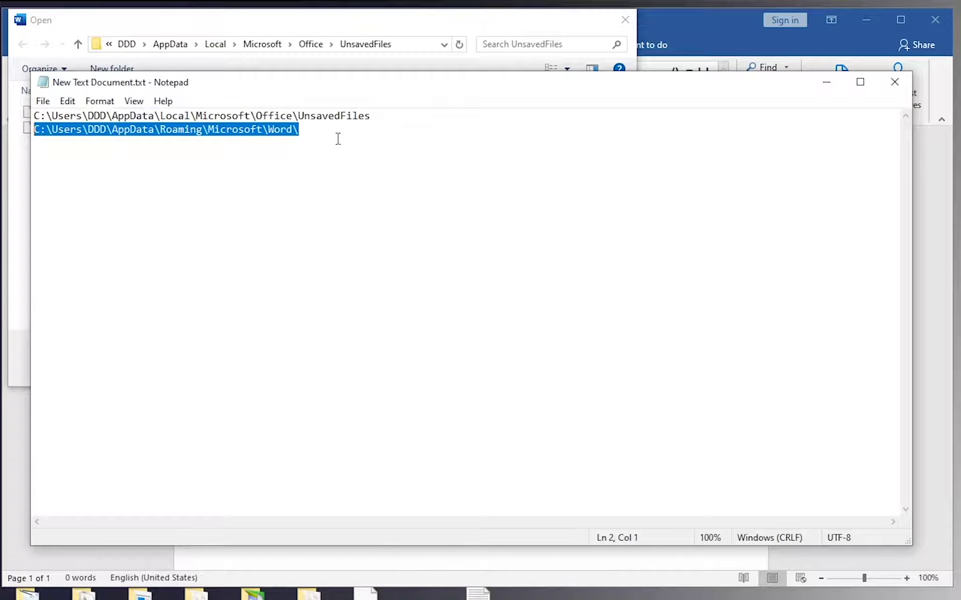
left_click_drag(314, 127, 2, 99)
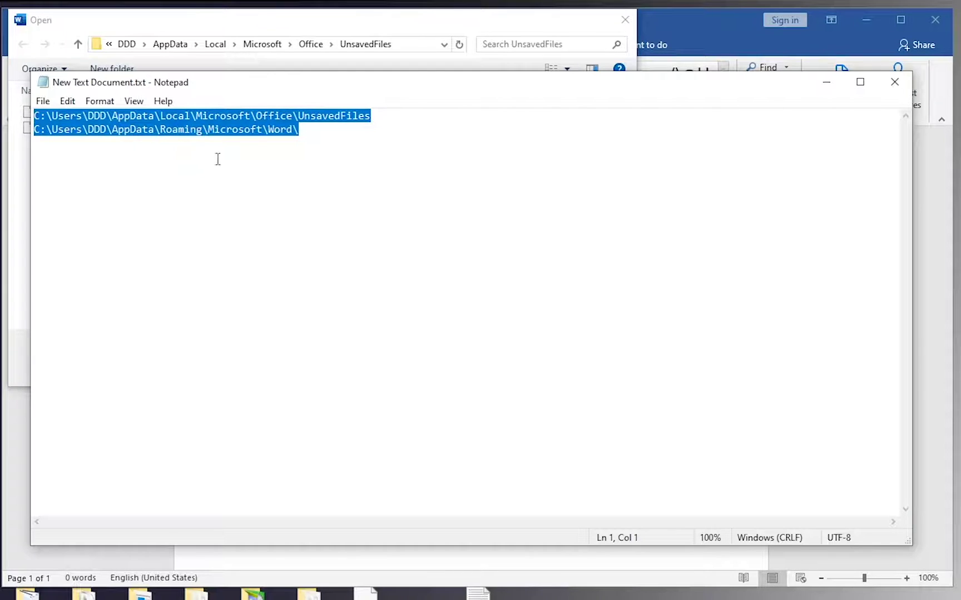
left_click_drag(306, 134, 2, 107)
left_click(212, 215)
left_click_drag(312, 135, 29, 155)
key("ctrl+c")
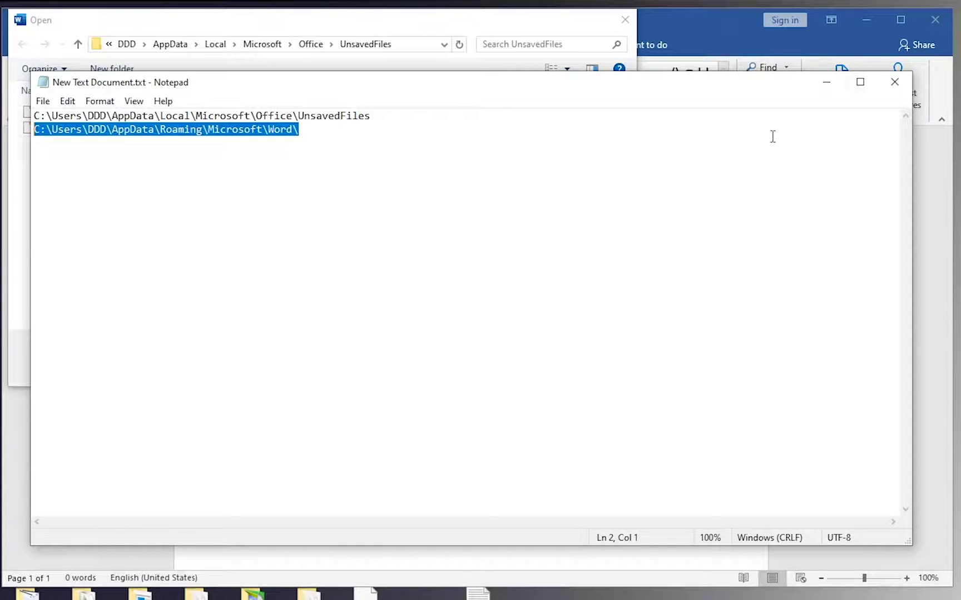
left_click(895, 82)
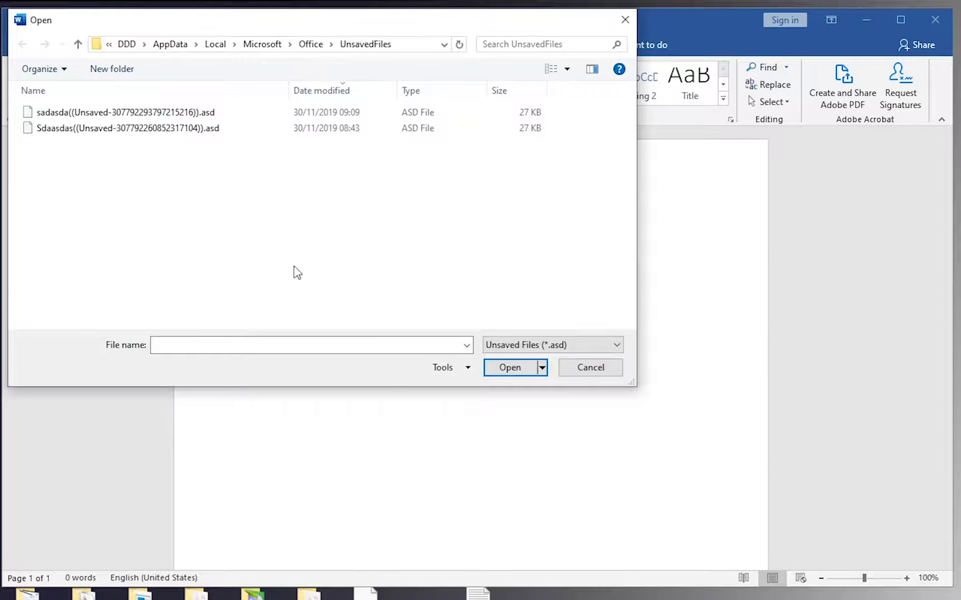
Step: Paste the Roaming\Microsoft\Word path into the Open dialog's address bar and go there
left_click(239, 345)
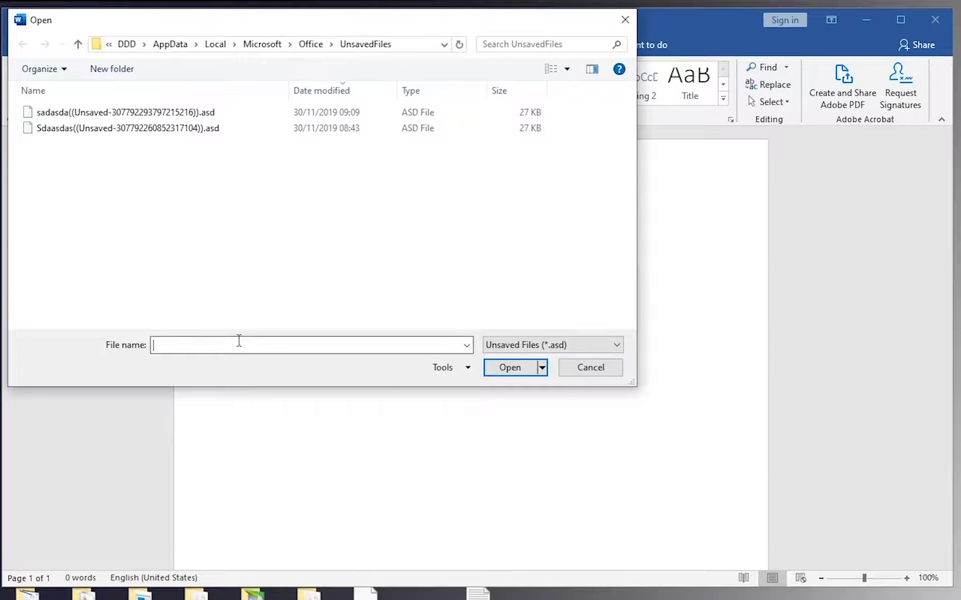
left_click(413, 45)
key("BackSpace")
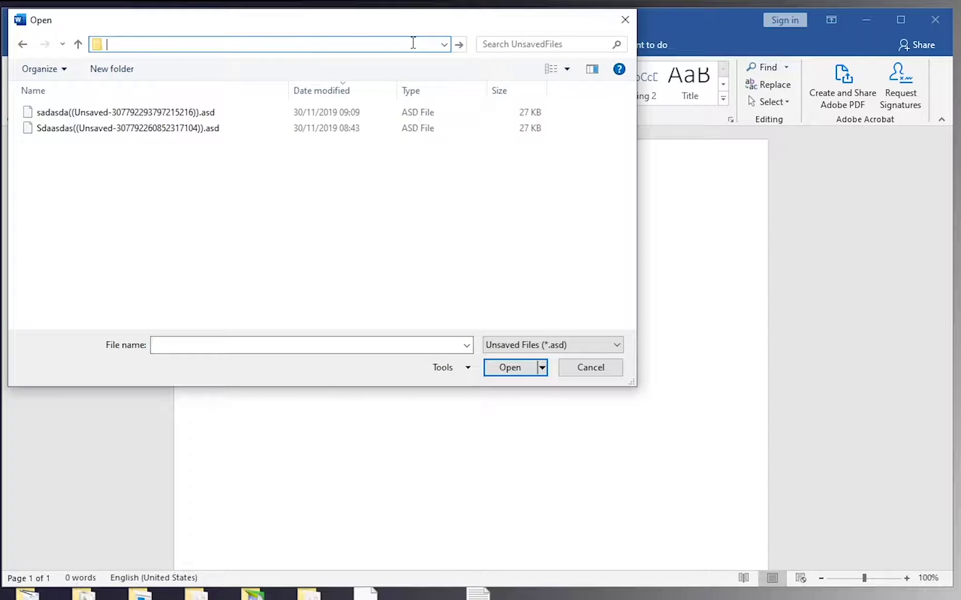
key("ctrl+v")
key("Return")
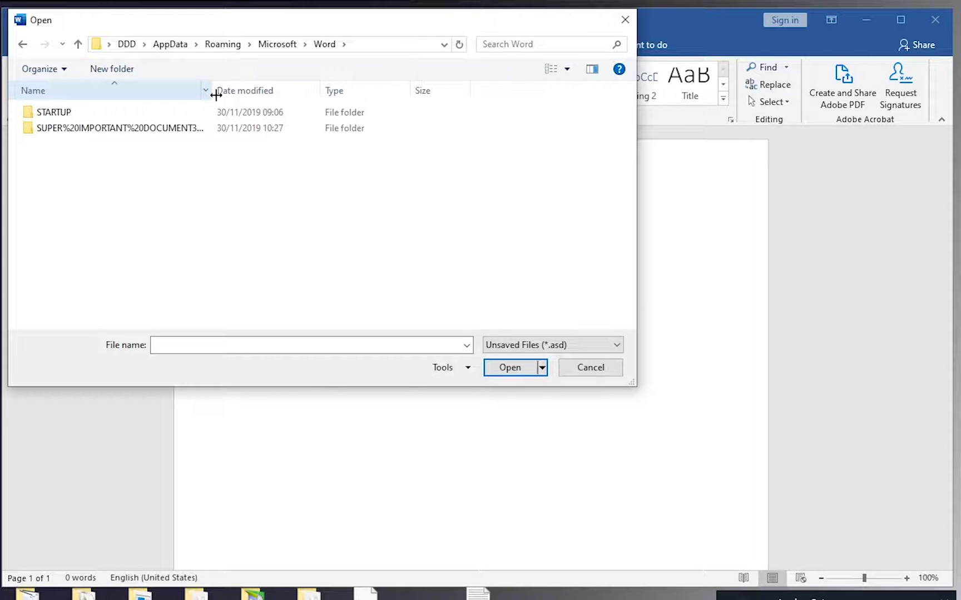
left_click_drag(219, 93, 338, 91)
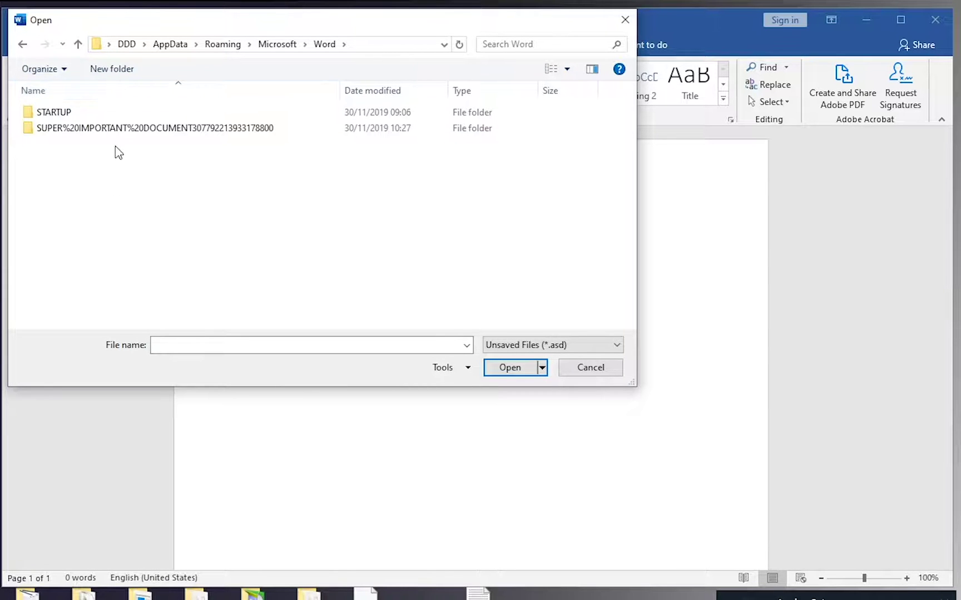
Step: Enter the SUPER%20IMPORTANT%20DOCUMENT folder and select its .asd autosave file
double_click(125, 129)
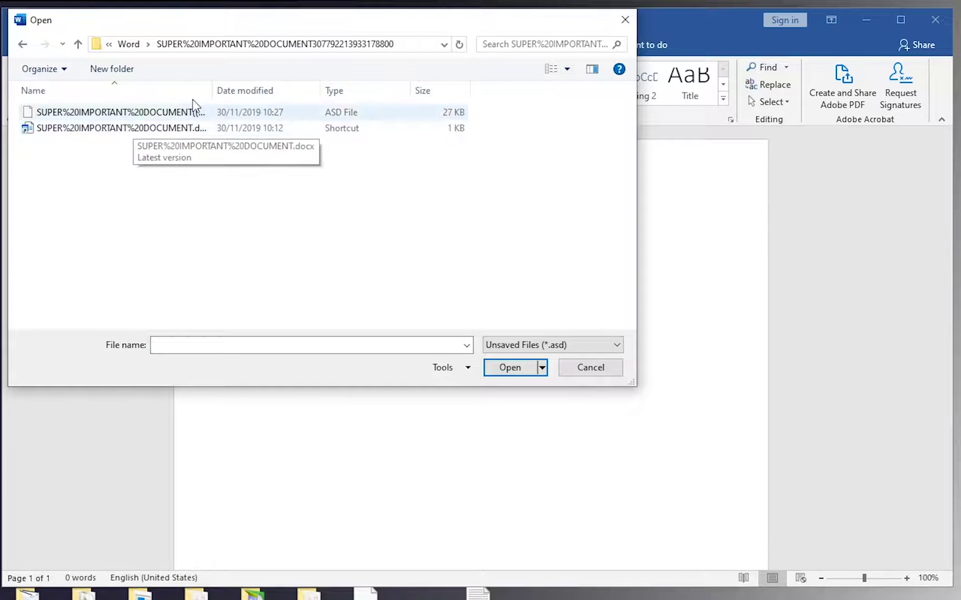
left_click_drag(214, 82, 402, 84)
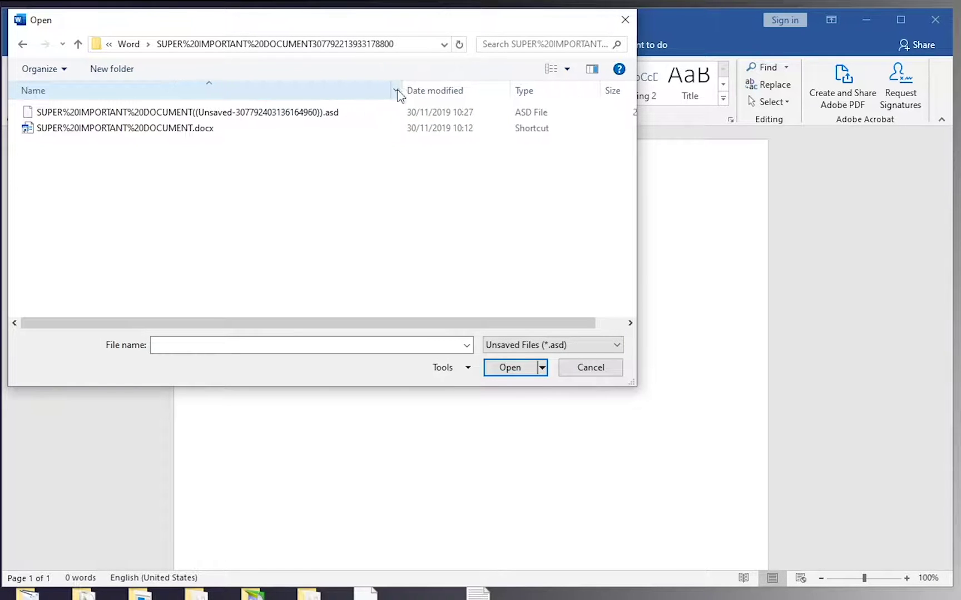
left_click(203, 130)
left_click(273, 118)
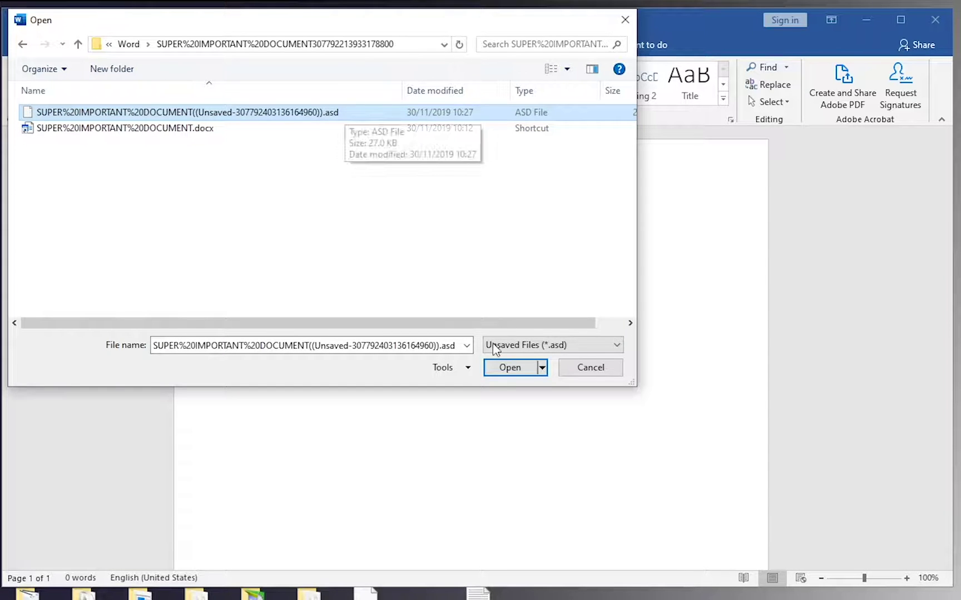
Step: Open the .asd autosave and check that all 15 words, from TEST down to 10.27, recovered
left_click(507, 368)
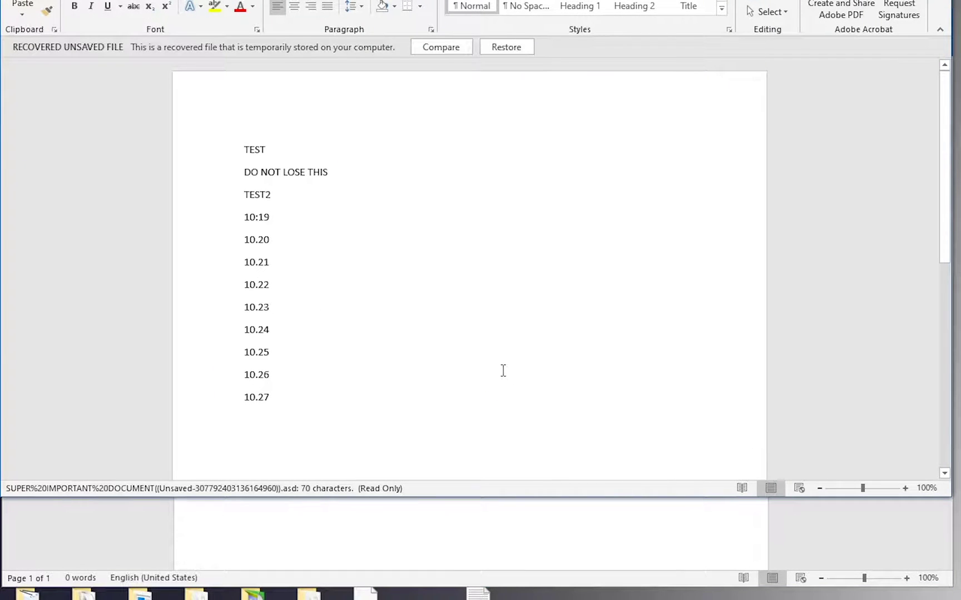
left_click(300, 398)
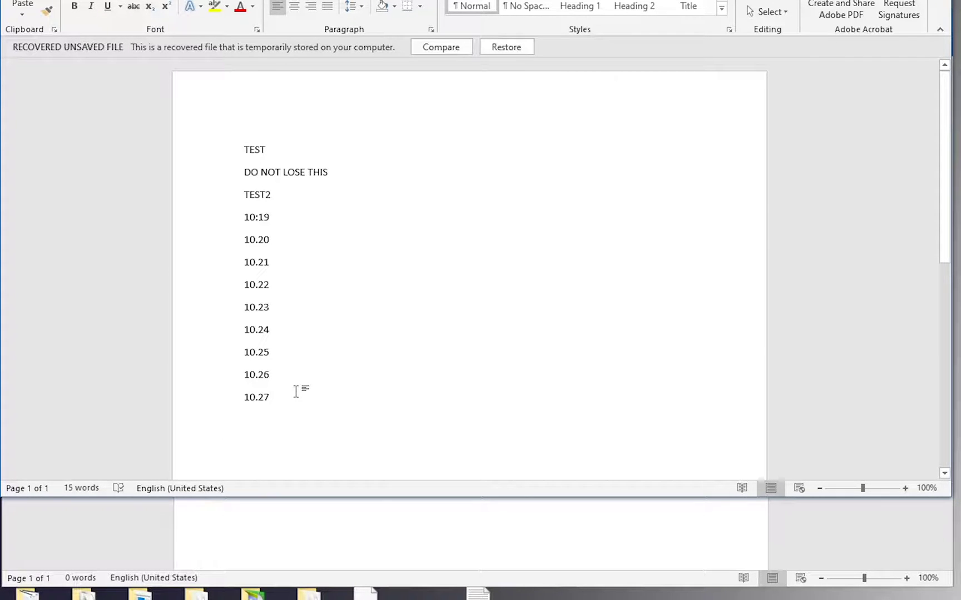
triple_click(232, 253)
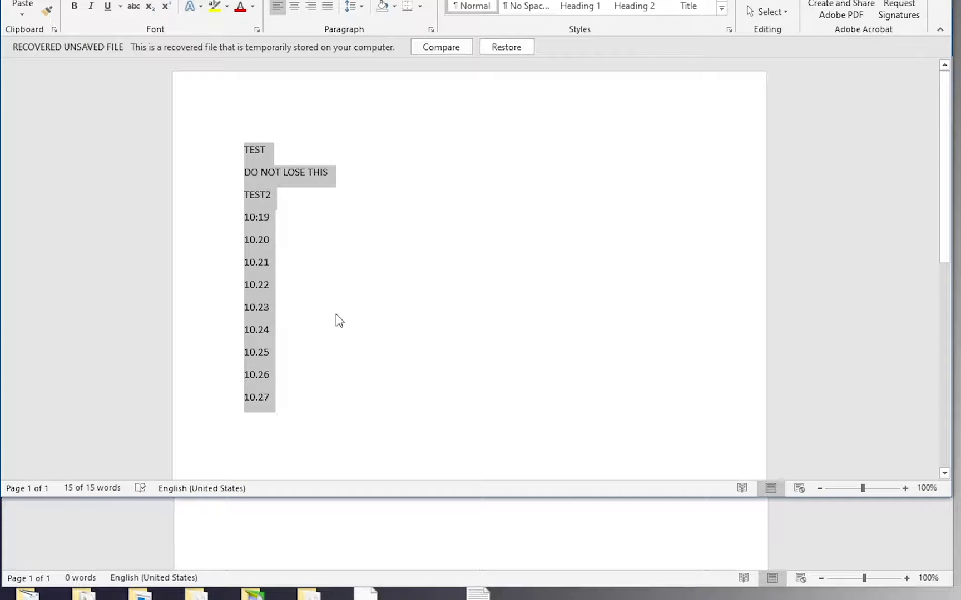
left_click(332, 369)
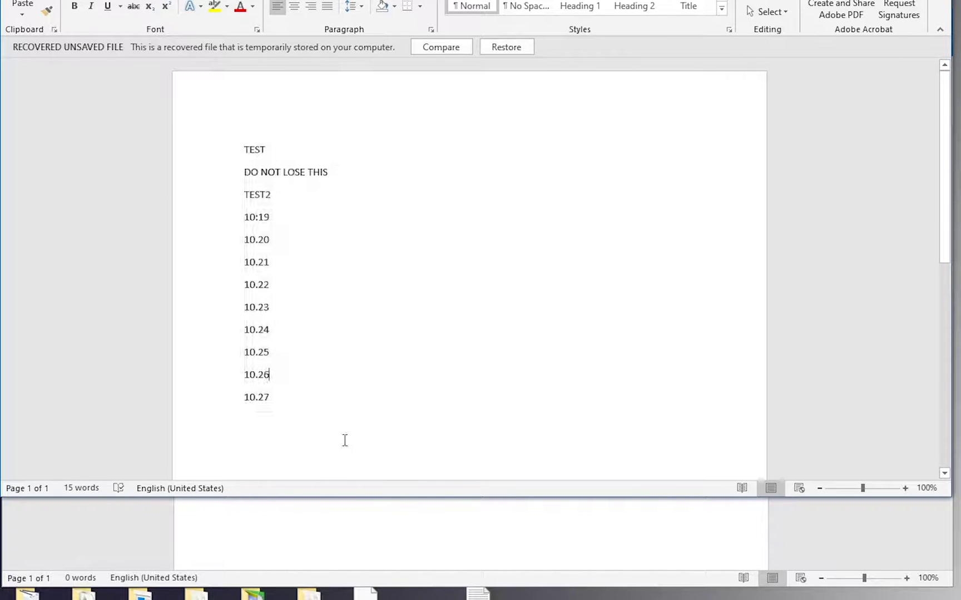
left_click(315, 418)
triple_click(242, 414)
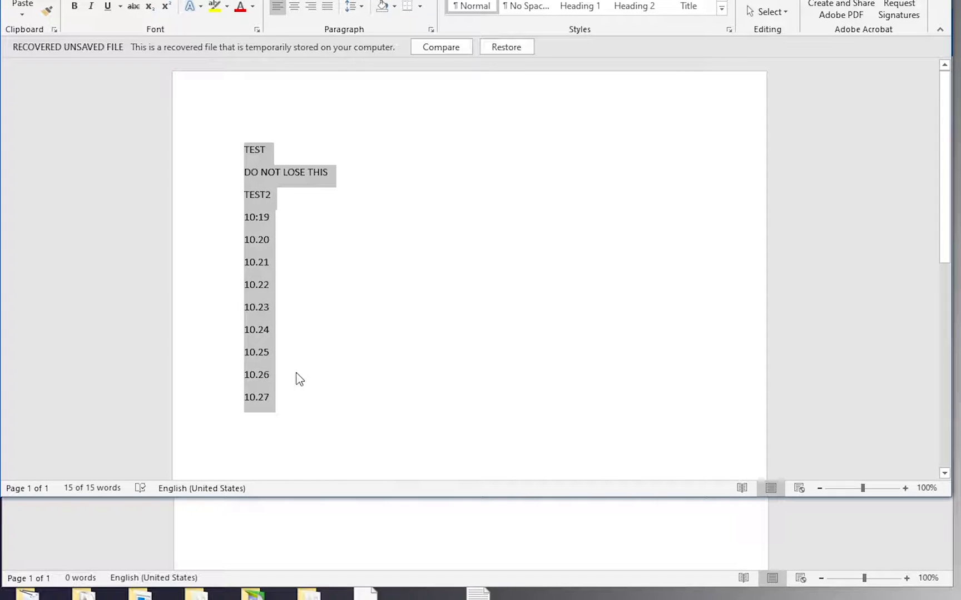
left_click(389, 320)
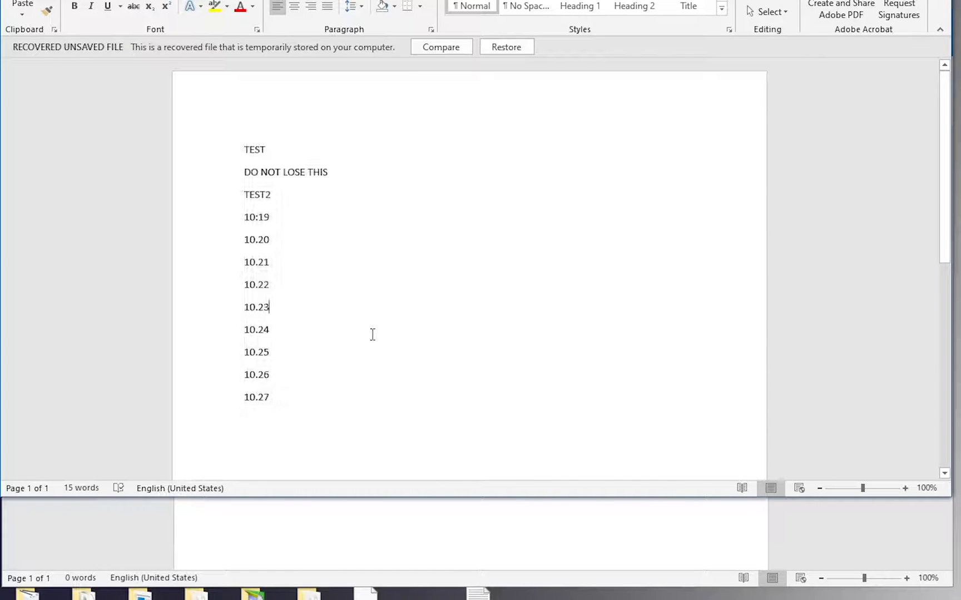
left_click(306, 420)
Step: Save the recovered document as RECOVERED SUPER IMPORTANT DOCUMENT.docx in Desktop\TEST DOC
key("F12")
type("RECOVE")
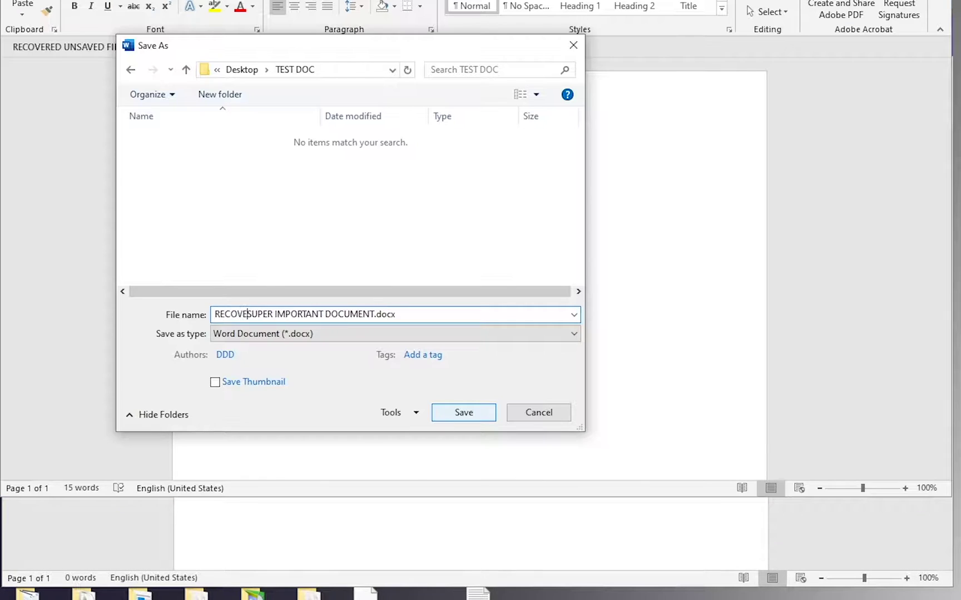
type("RED")
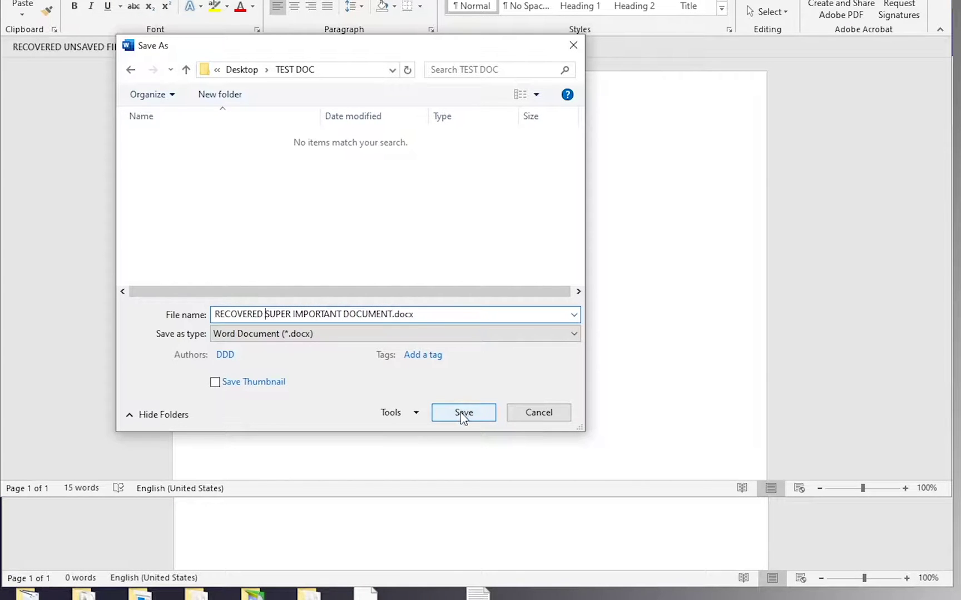
left_click(462, 414)
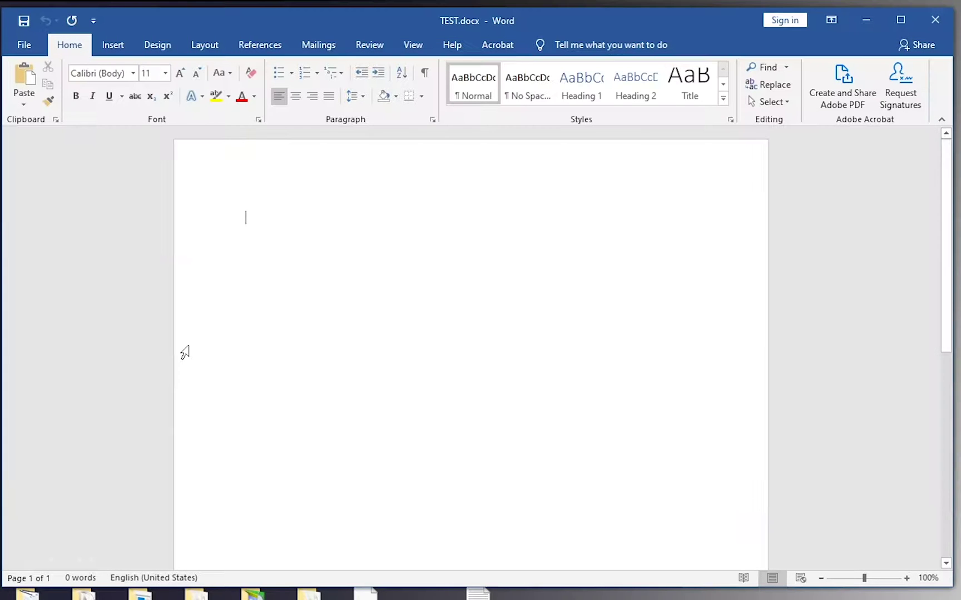
Step: Close TEST.docx, reopen the saved file from the TEST DOC folder, and check its text
left_click(935, 20)
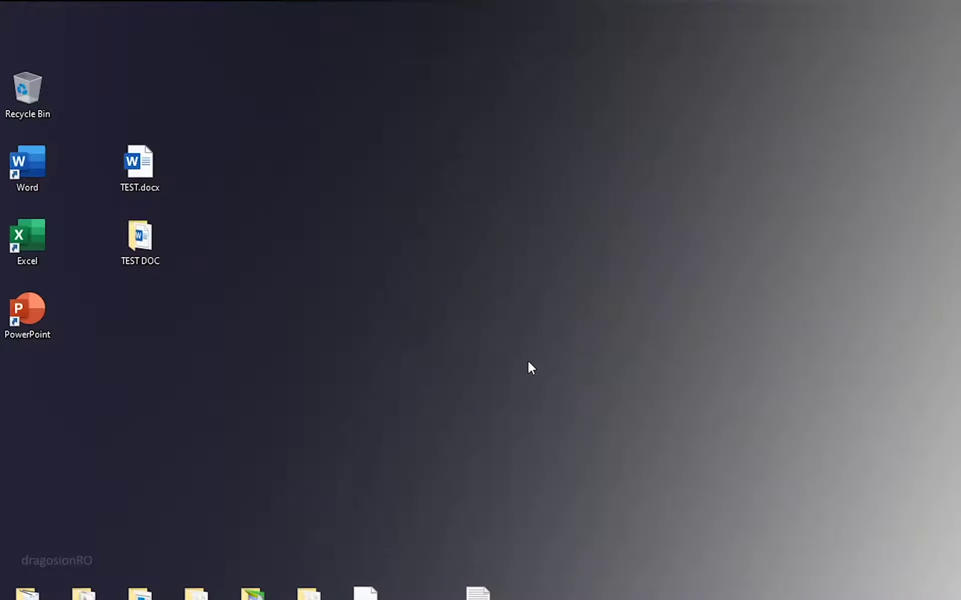
double_click(136, 238)
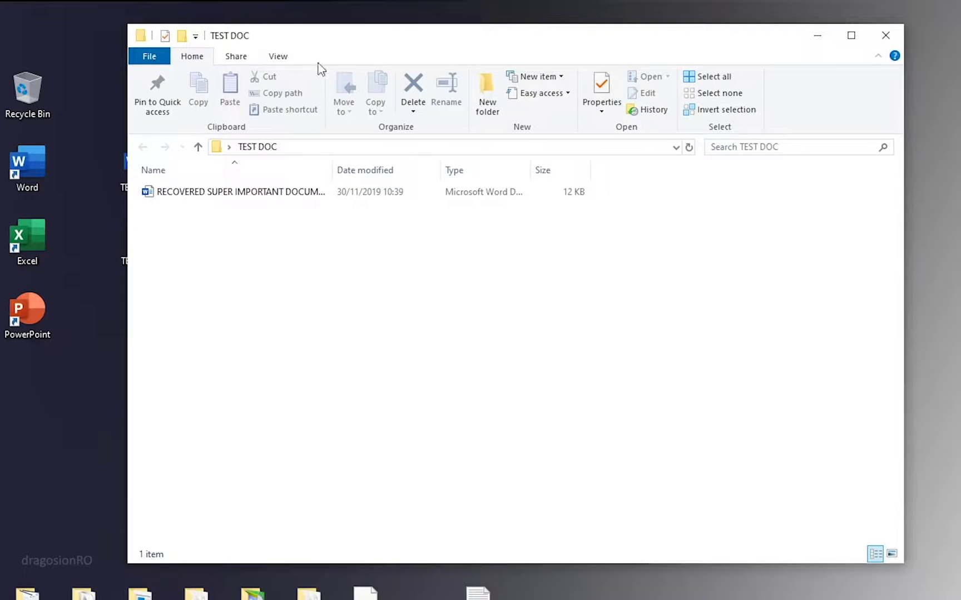
double_click(326, 206)
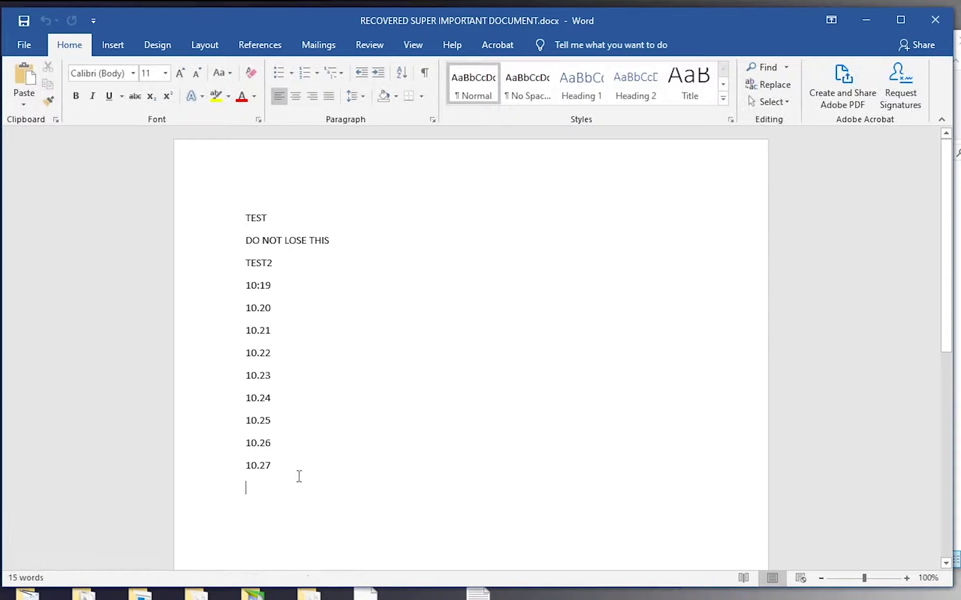
left_click_drag(298, 474, 186, 343)
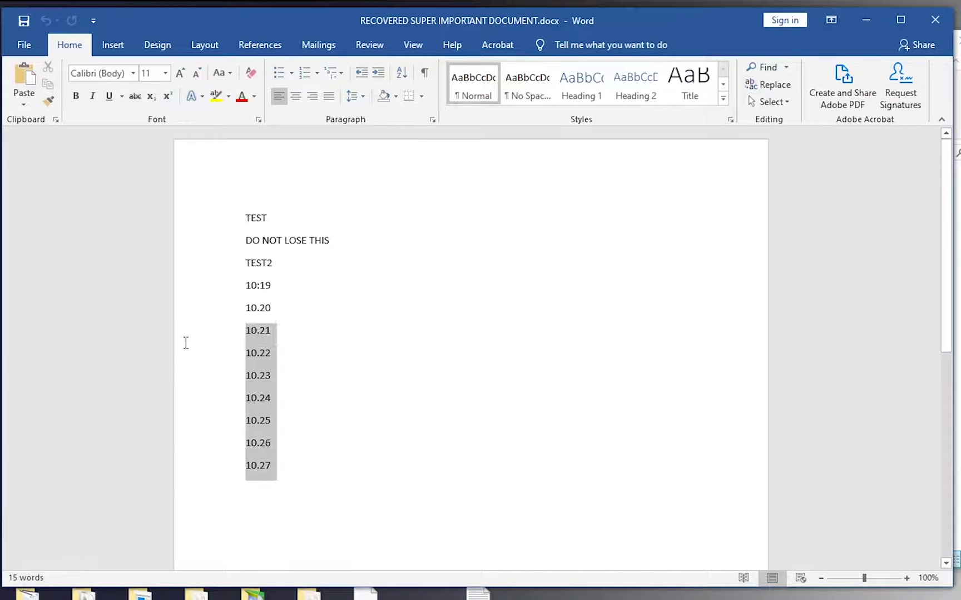
left_click(310, 480)
left_click(207, 214, "shift")
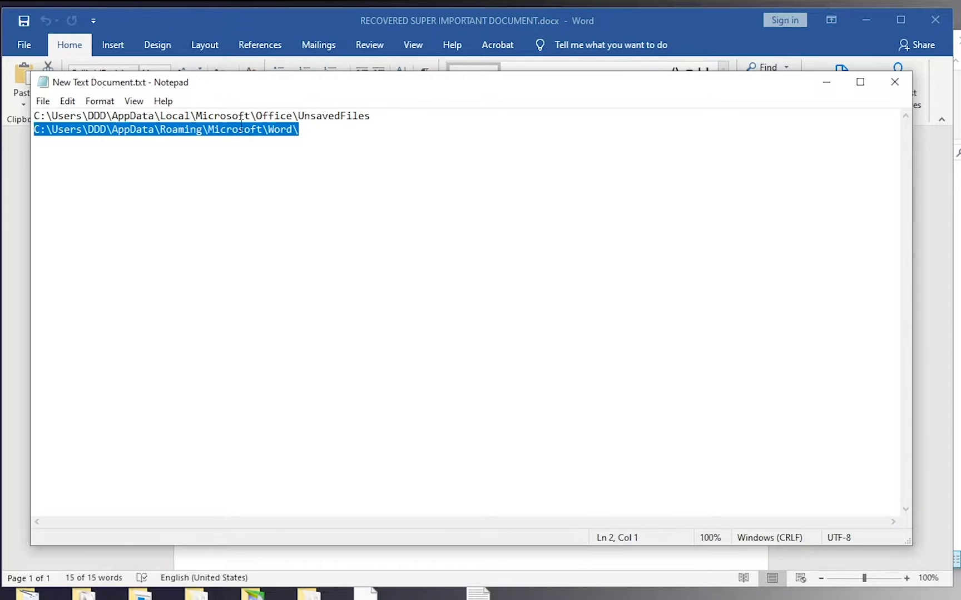
left_click(277, 155)
left_click_drag(377, 146, 5, 111)
left_click(204, 193)
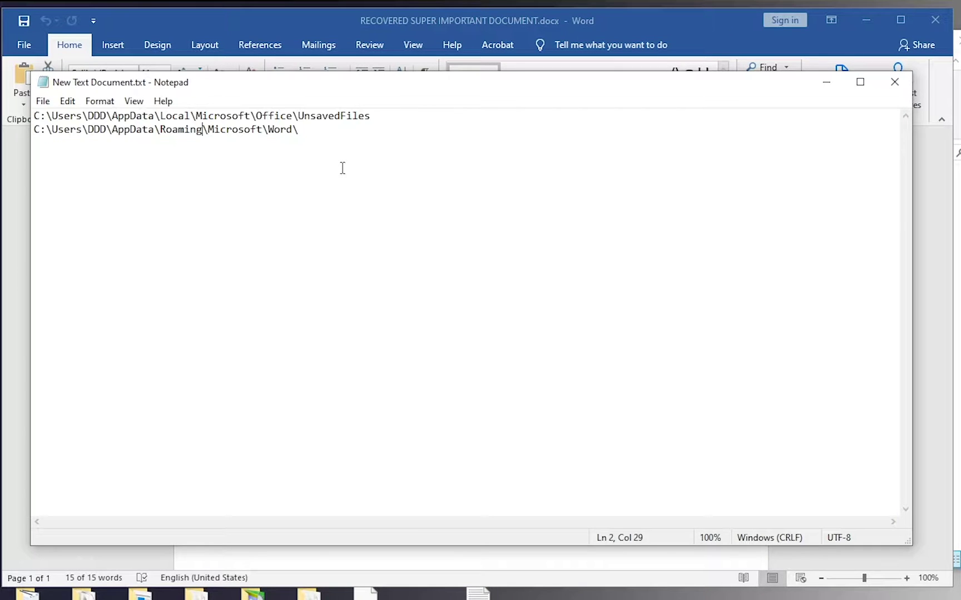
left_click_drag(342, 168, 2, 115)
left_click(364, 147)
left_click_drag(352, 148, 33, 164)
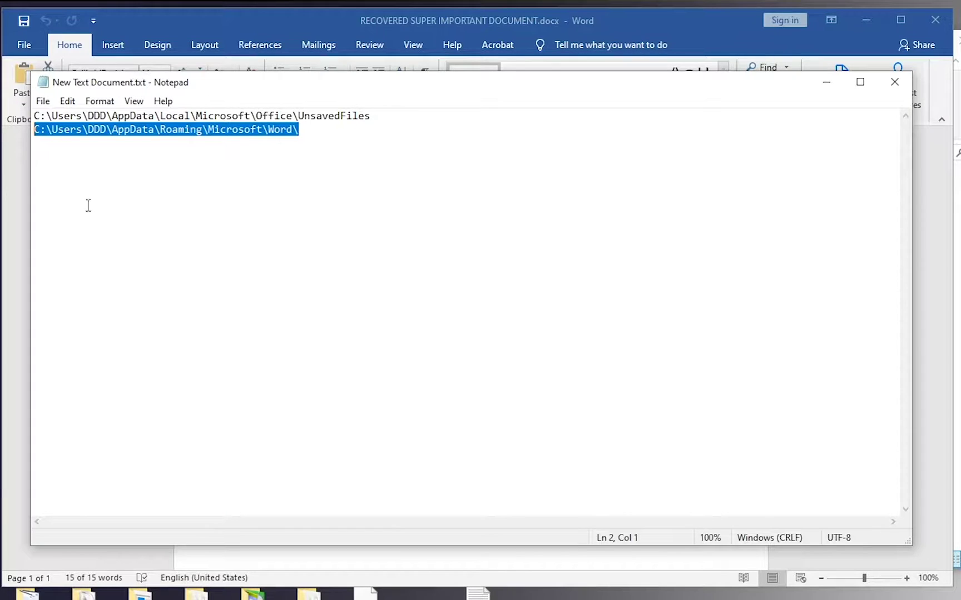
left_click_drag(333, 152, 2, 162)
Step: Minimize Notepad to return to the recovered document in Word
left_click(827, 83)
left_click(218, 307)
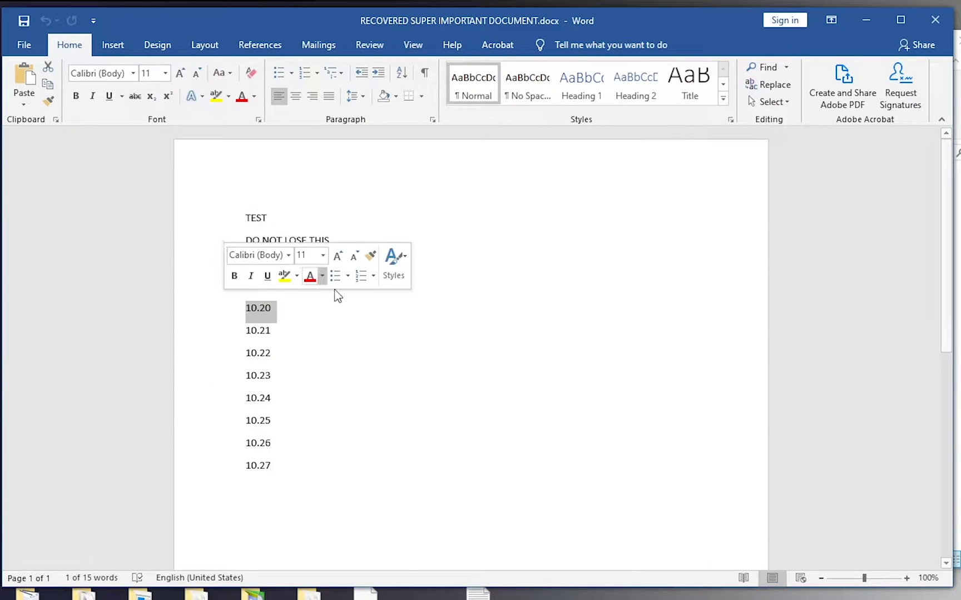
left_click(329, 388)
left_click(294, 468)
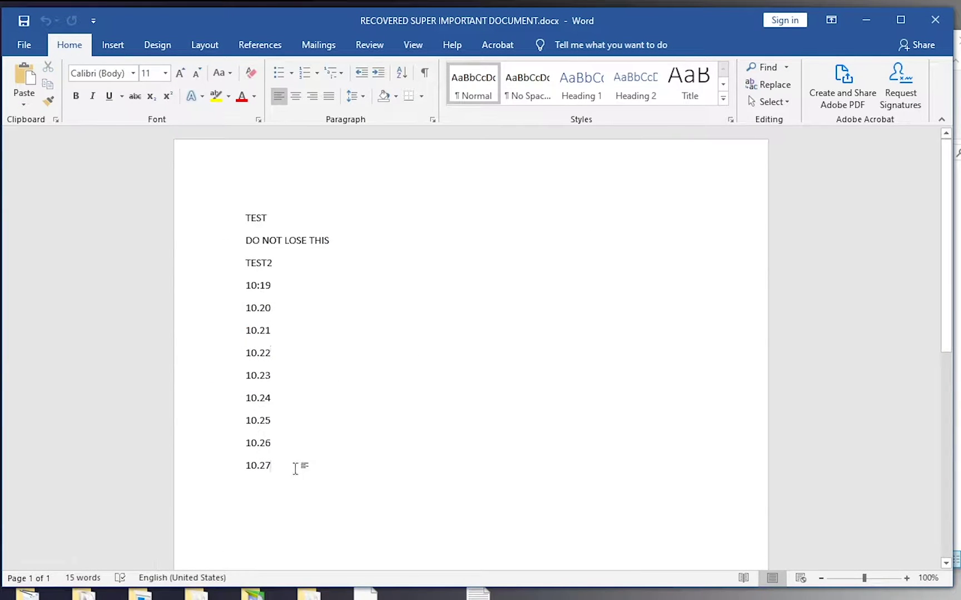
Step: View the UnsavedFiles .asd drafts via Info > Manage Document > Recover Unsaved Documents, then close the browser
left_click(22, 50)
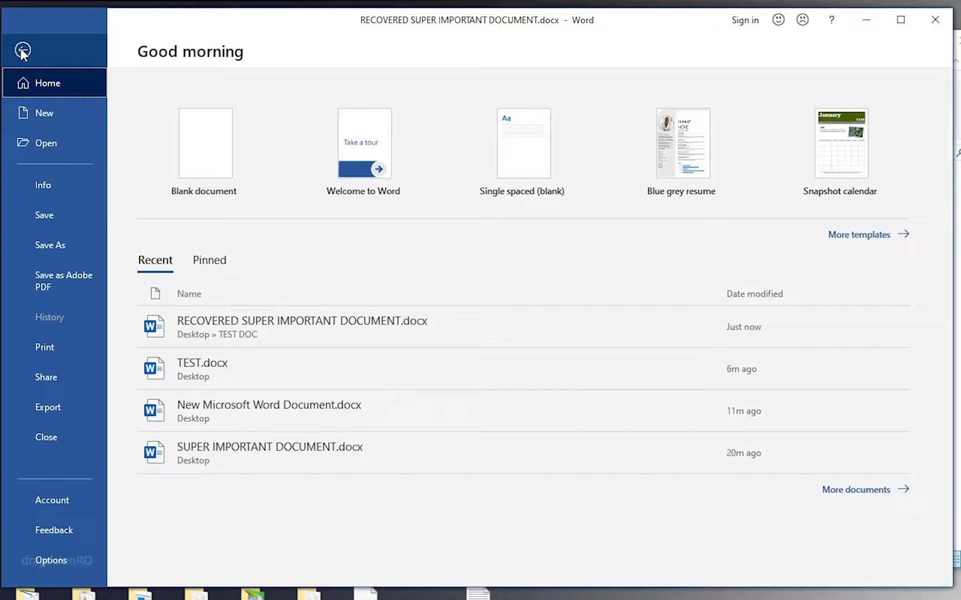
left_click(56, 183)
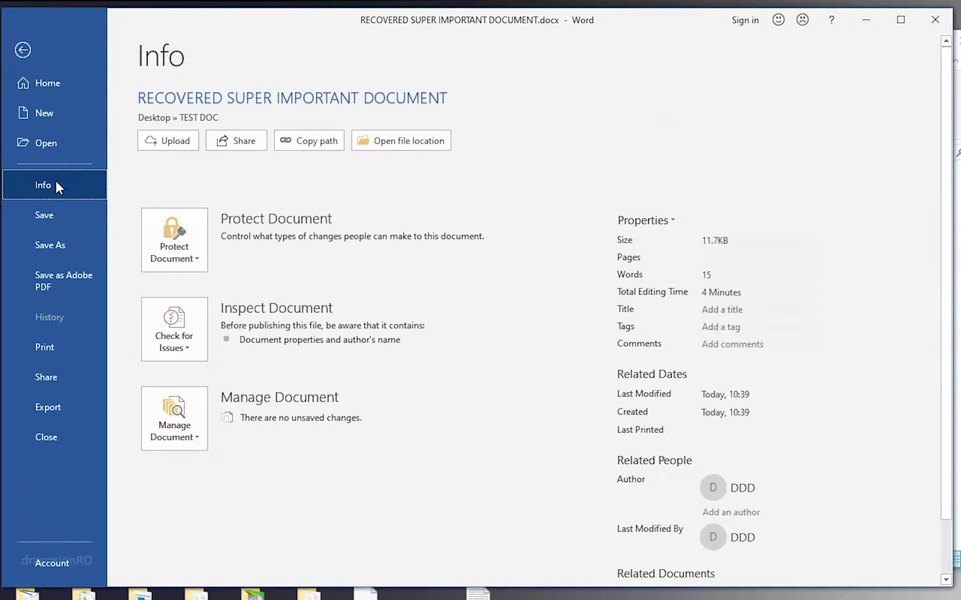
left_click(195, 433)
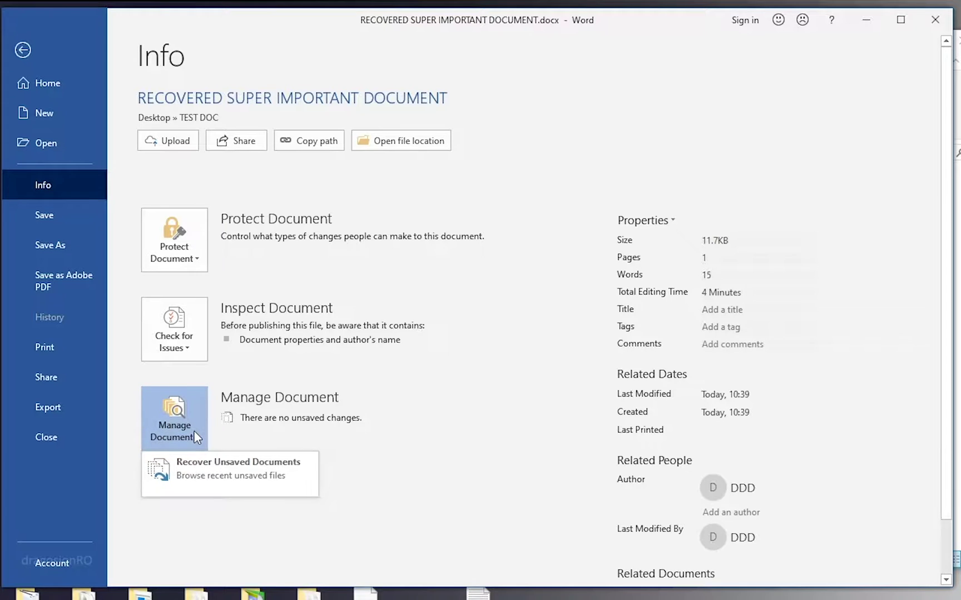
left_click(209, 471)
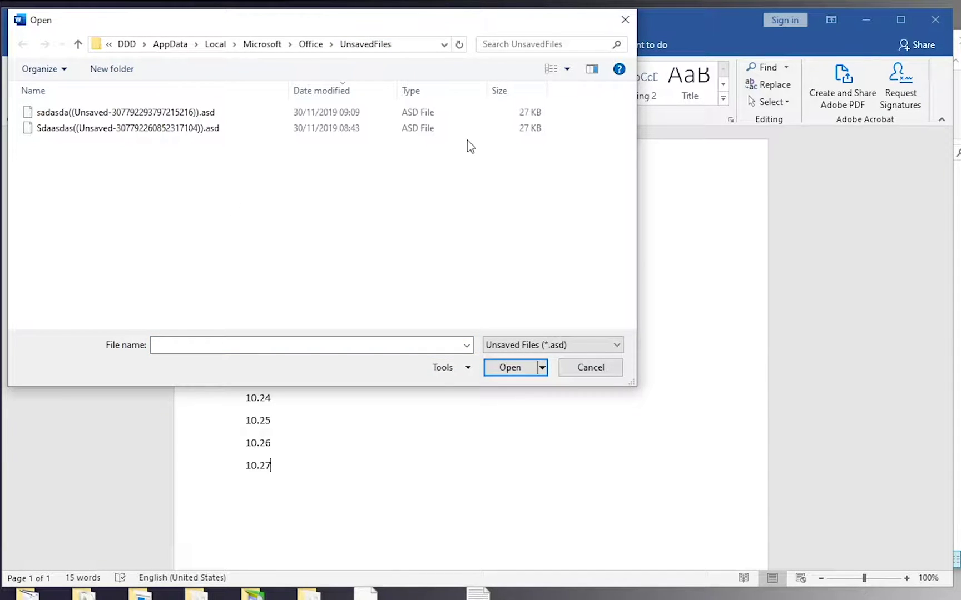
left_click(624, 22)
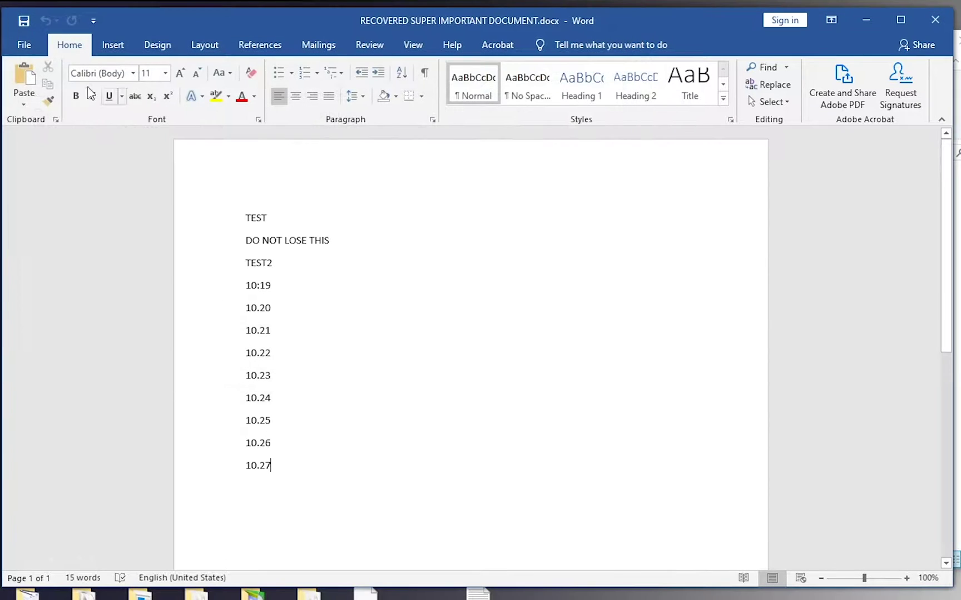
Step: Open the UnsavedFiles folder through File > Open > Recover Unsaved Documents to list its two .asd drafts
left_click(23, 48)
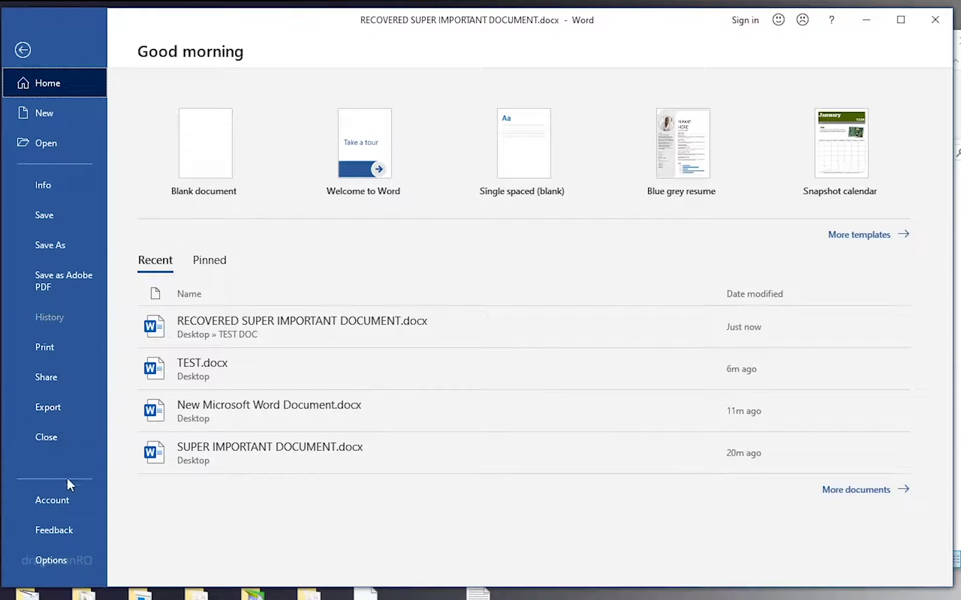
left_click(44, 144)
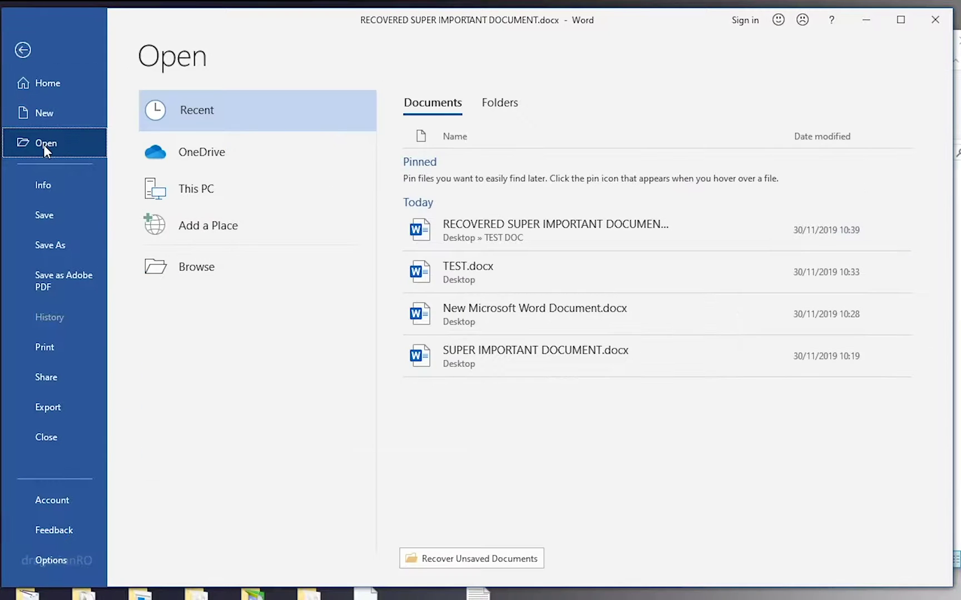
left_click(462, 561)
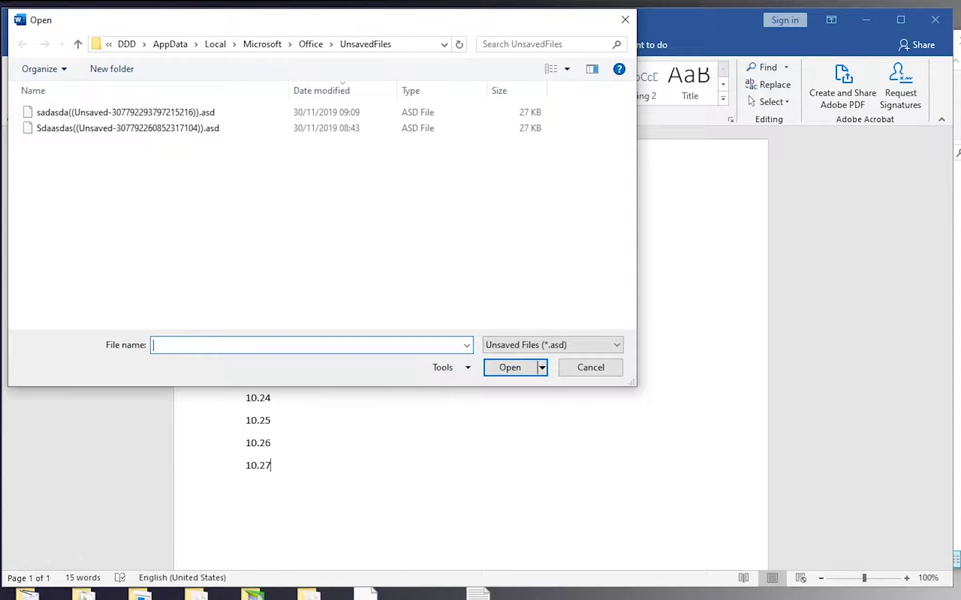
Step: Copy the Roaming\Microsoft\Word recovery path from the Notepad notes
mouse_move(478, 593)
left_click(412, 572)
left_click(317, 128)
left_click_drag(317, 128, 3, 126)
key("ctrl+c")
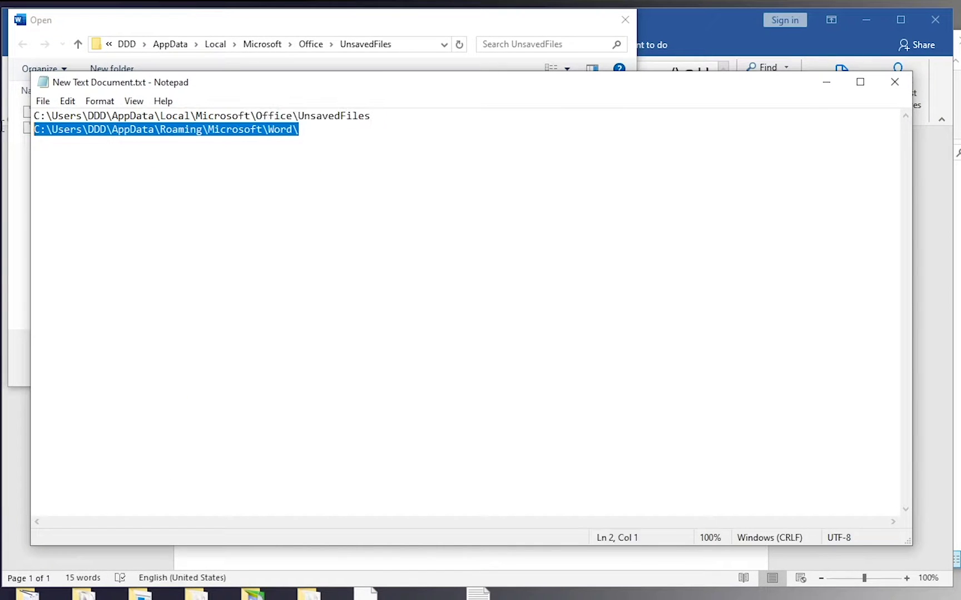
left_click(827, 83)
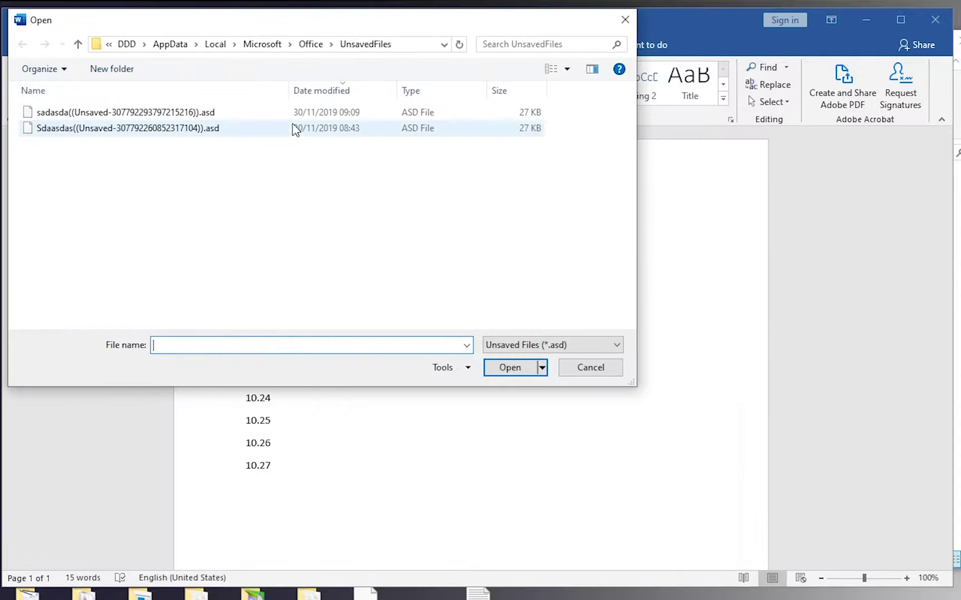
Step: Paste the Roaming\Microsoft\Word path into the Open dialog's File name box
left_click(411, 45)
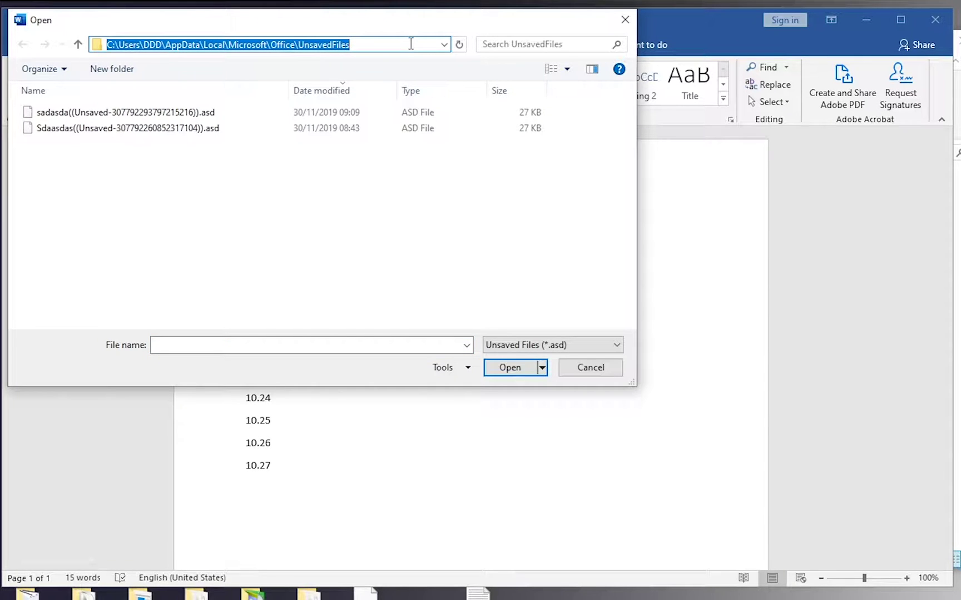
left_click(202, 345)
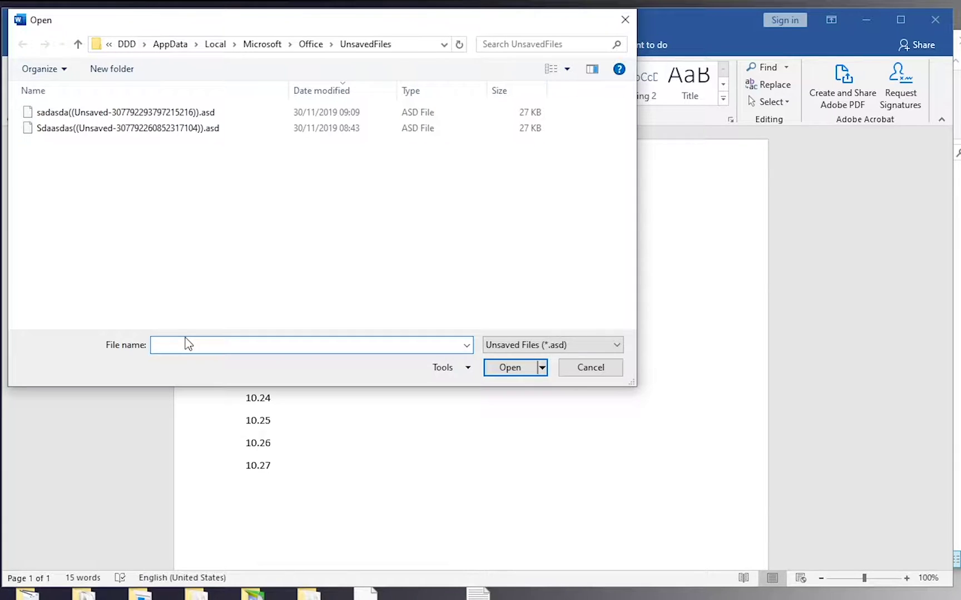
key("ctrl+v")
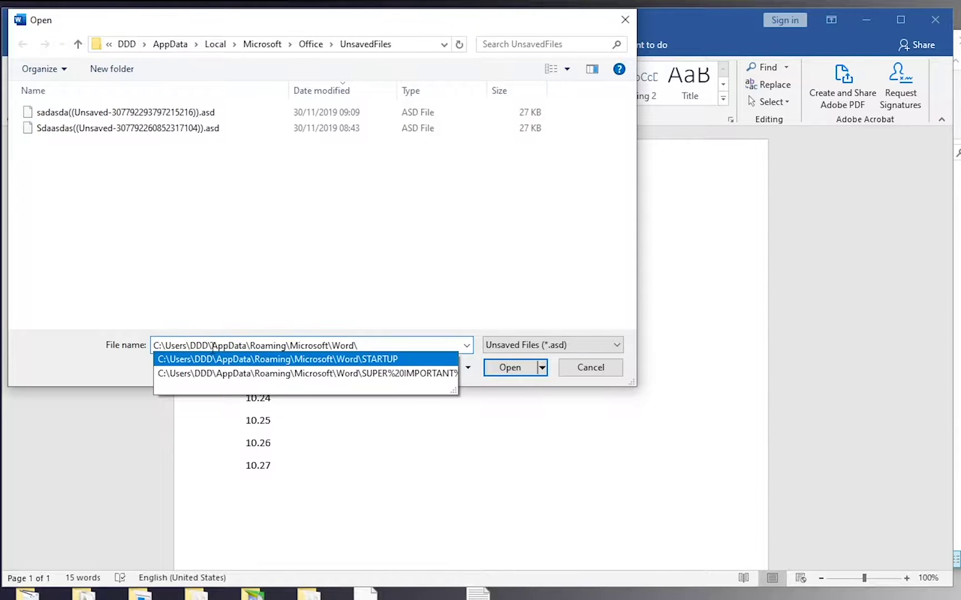
left_click_drag(375, 345, 54, 354)
key("ctrl+c")
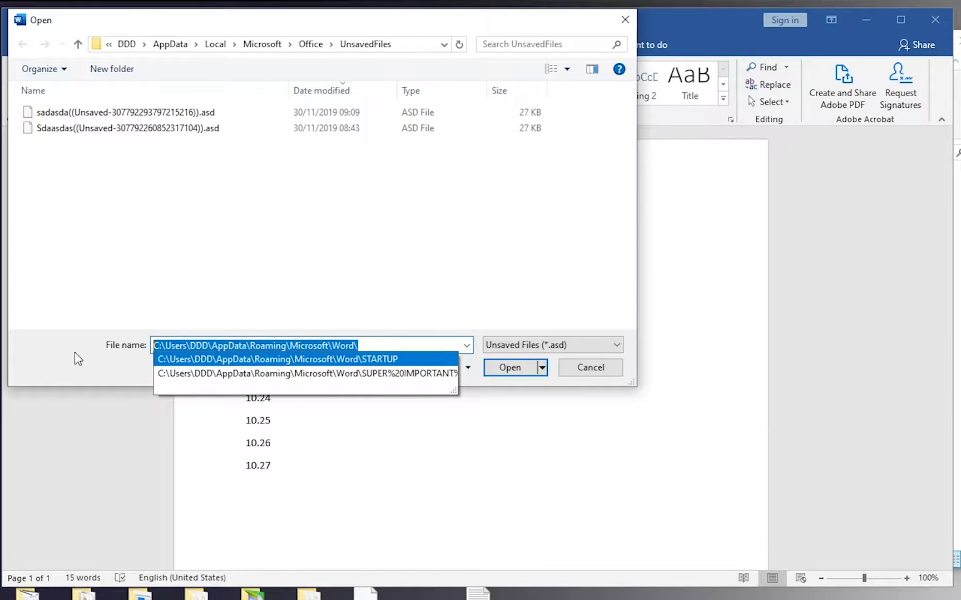
key("BackSpace")
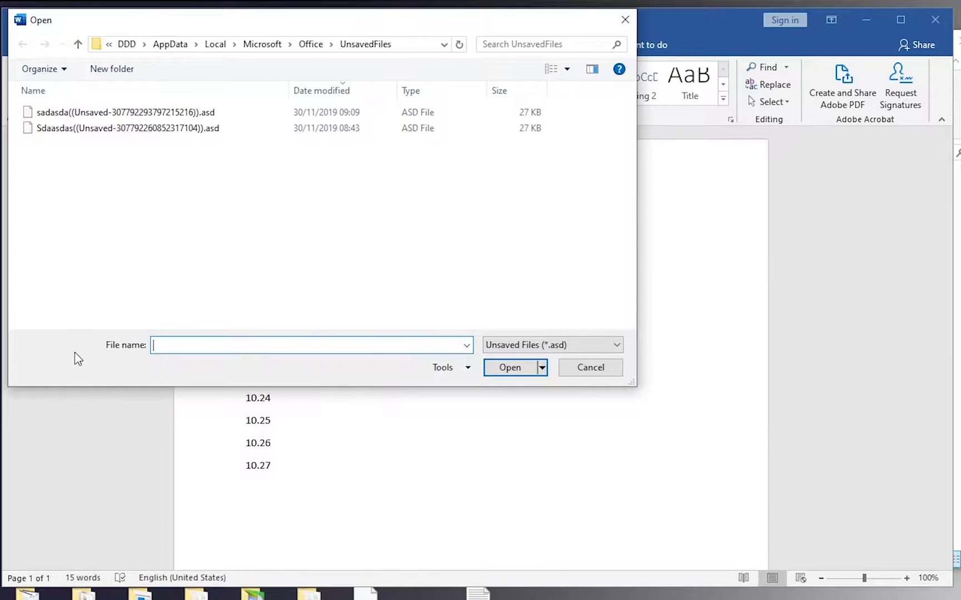
right_click(170, 346)
left_click(197, 410)
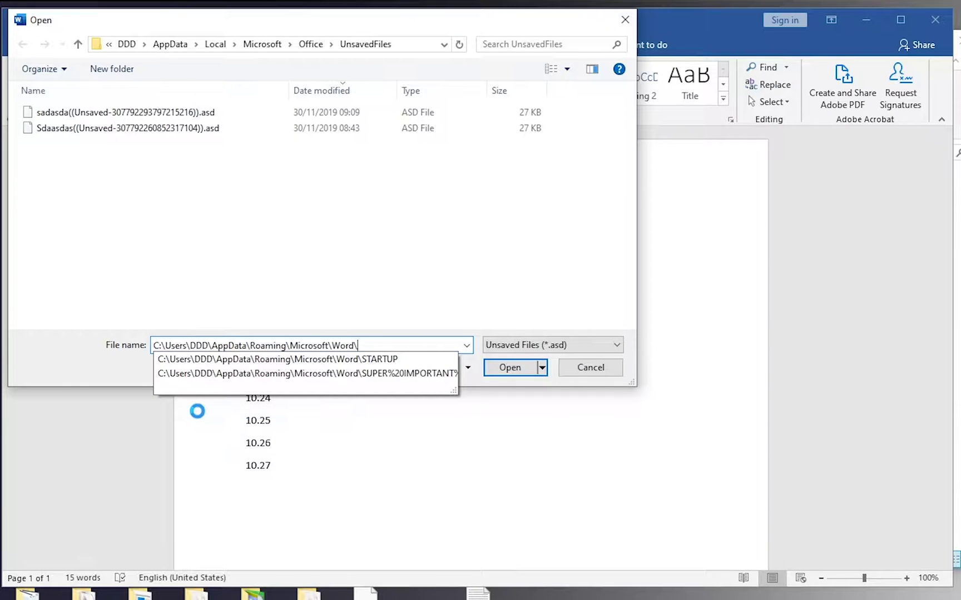
Step: Navigate the Open dialog to the Roaming\Microsoft\Word folder
key("Return")
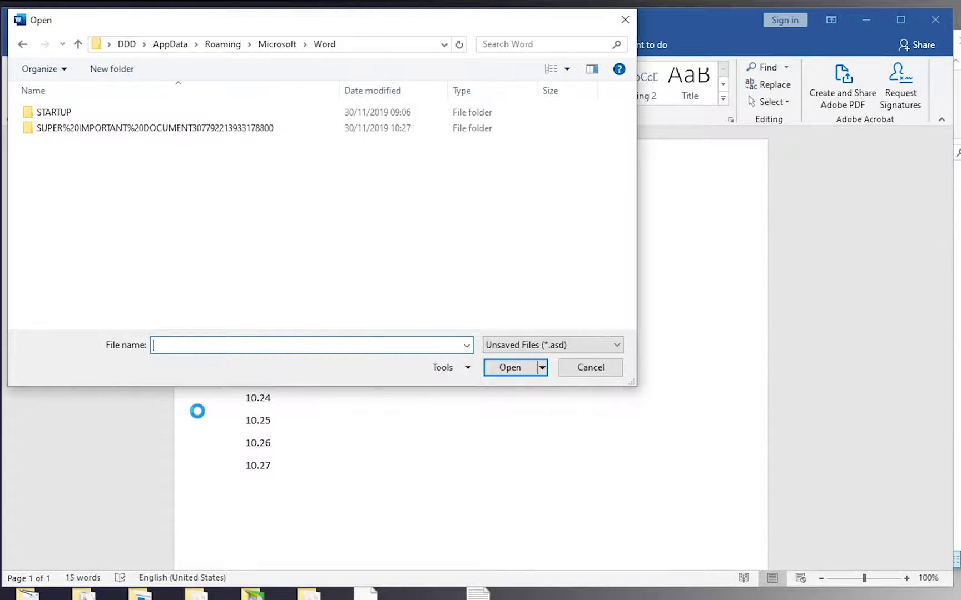
left_click(374, 49)
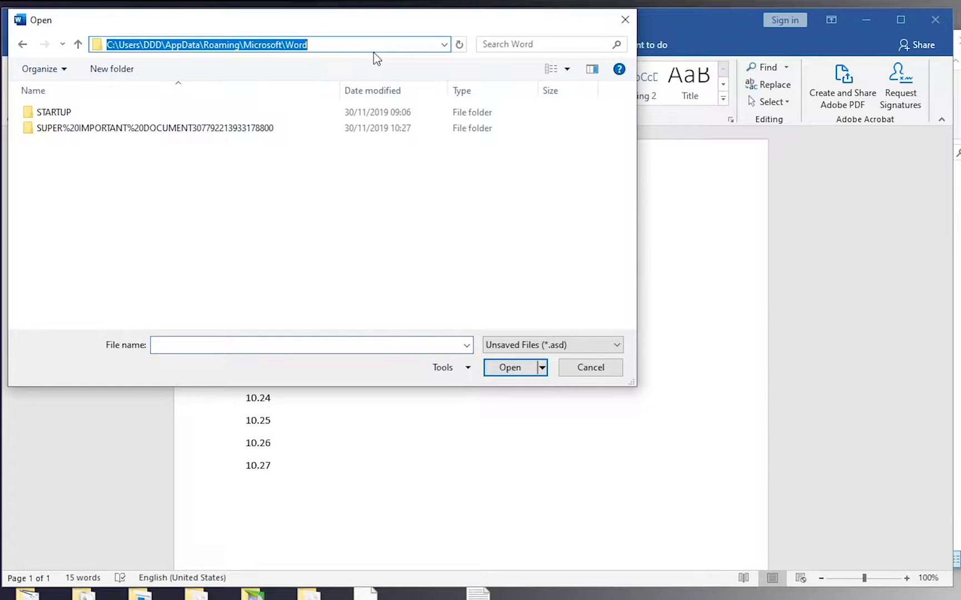
key("BackSpace")
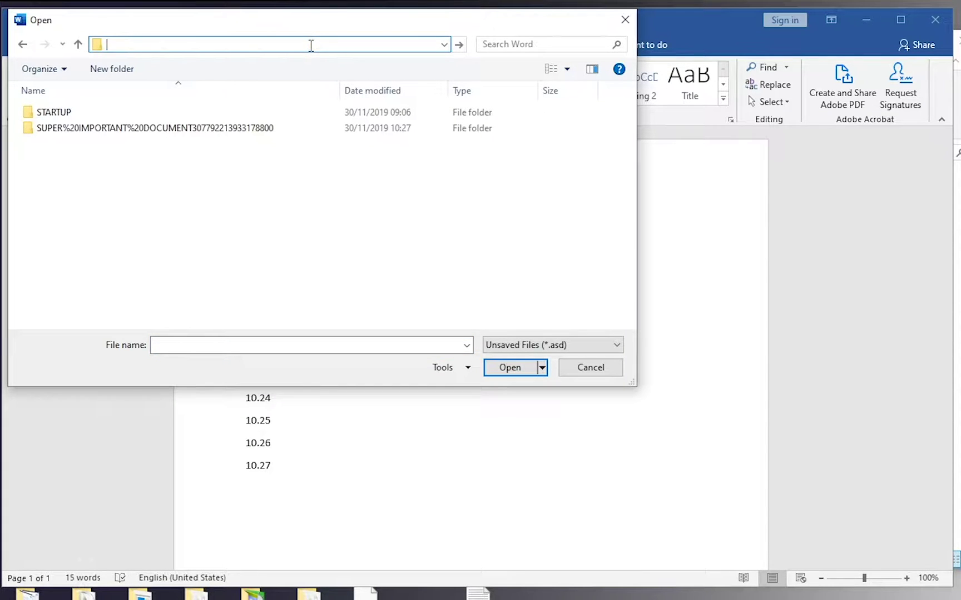
key("ctrl+v")
key("Return")
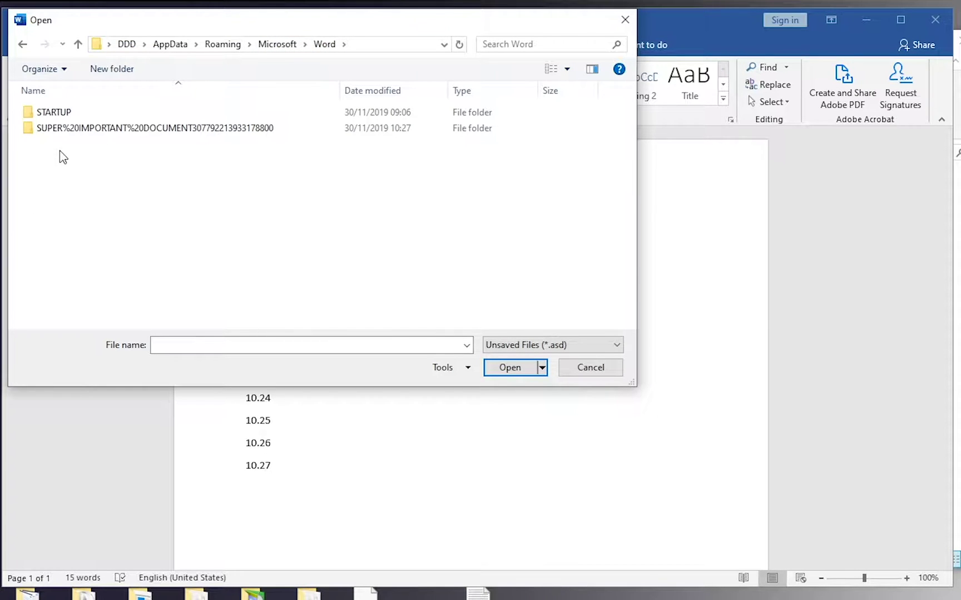
Step: Try the .docx shortcut in the SUPER%20IMPORTANT%20DOCUMENT folder and dismiss the file-not-found error
double_click(65, 114)
left_click(321, 45)
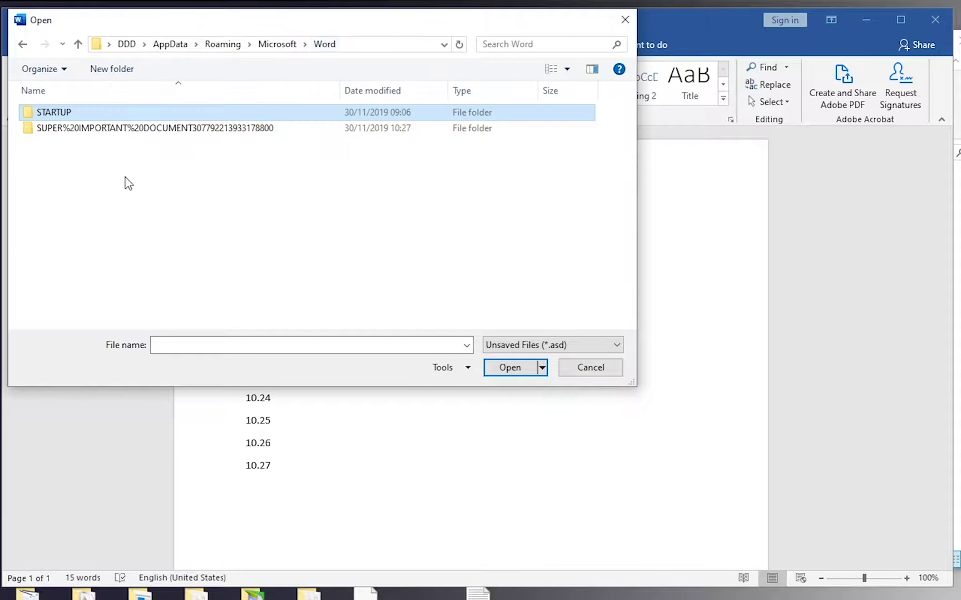
double_click(139, 128)
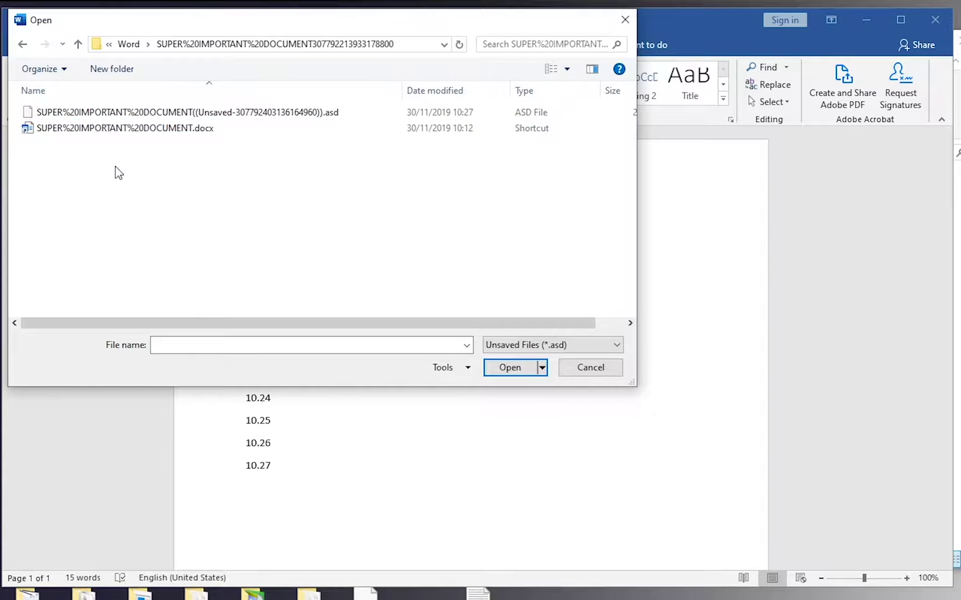
left_click(129, 133)
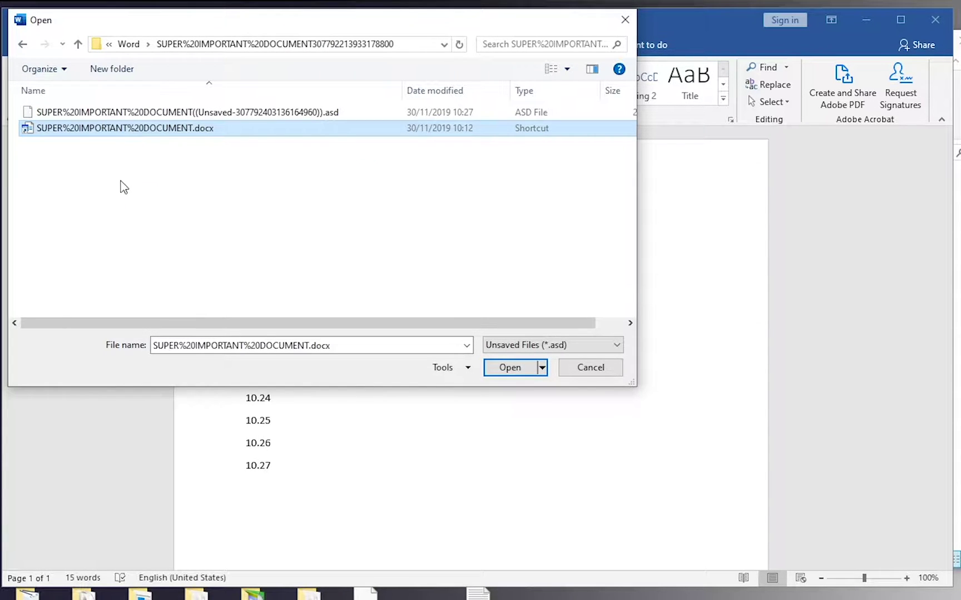
double_click(139, 133)
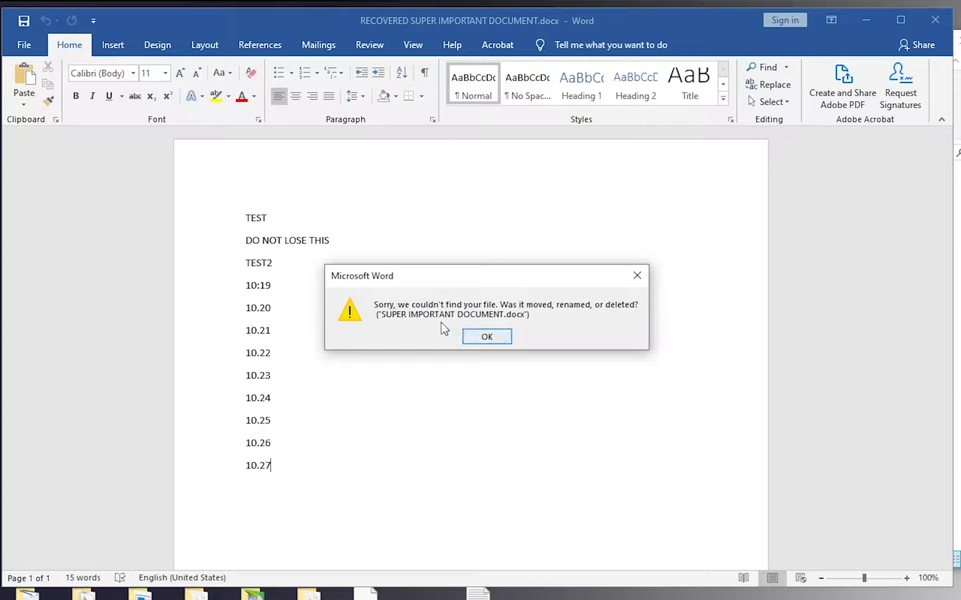
left_click(496, 335)
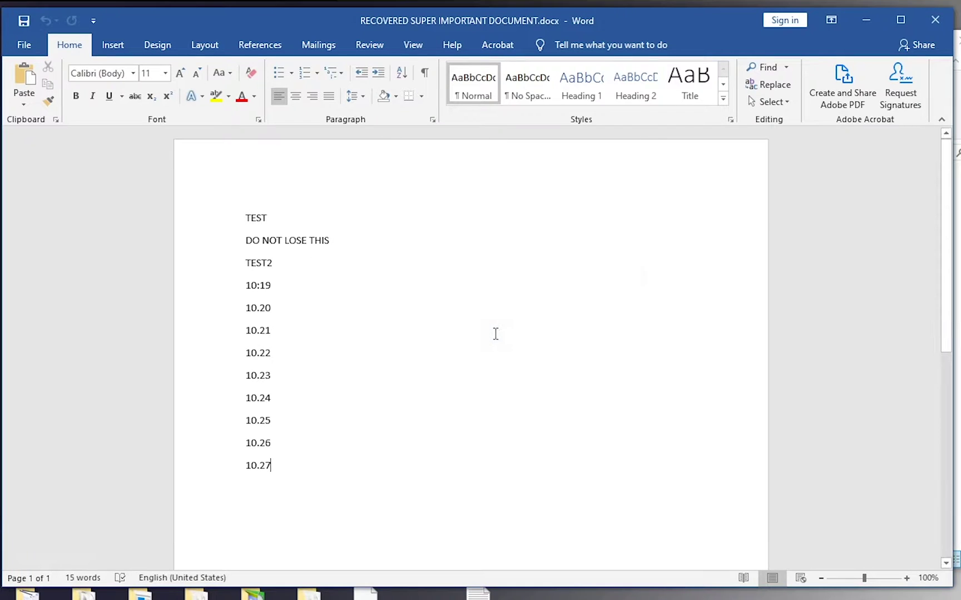
Step: Open Recover Unsaved Documents from File > Info > Manage Document
left_click(10, 37)
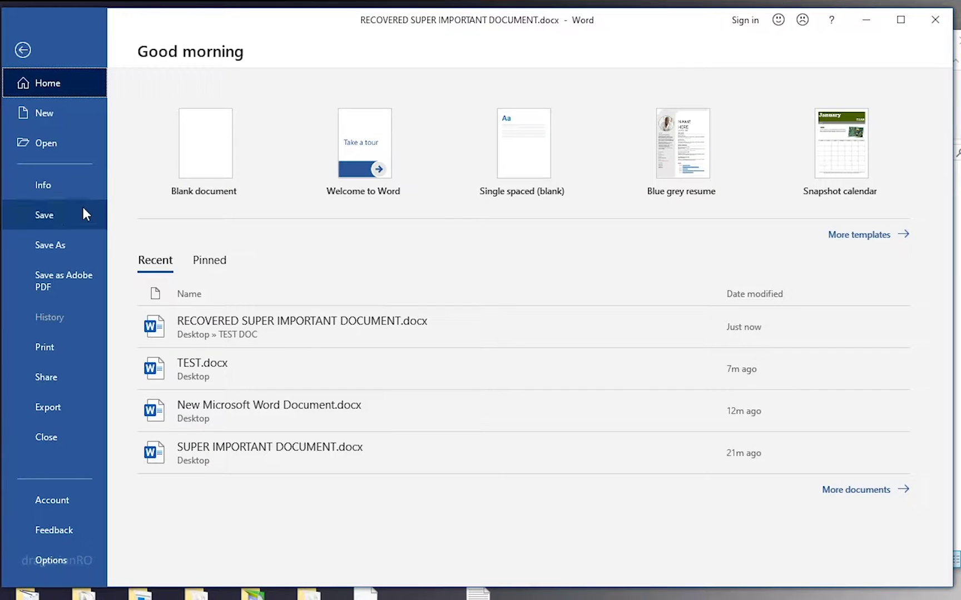
left_click(56, 187)
left_click(183, 411)
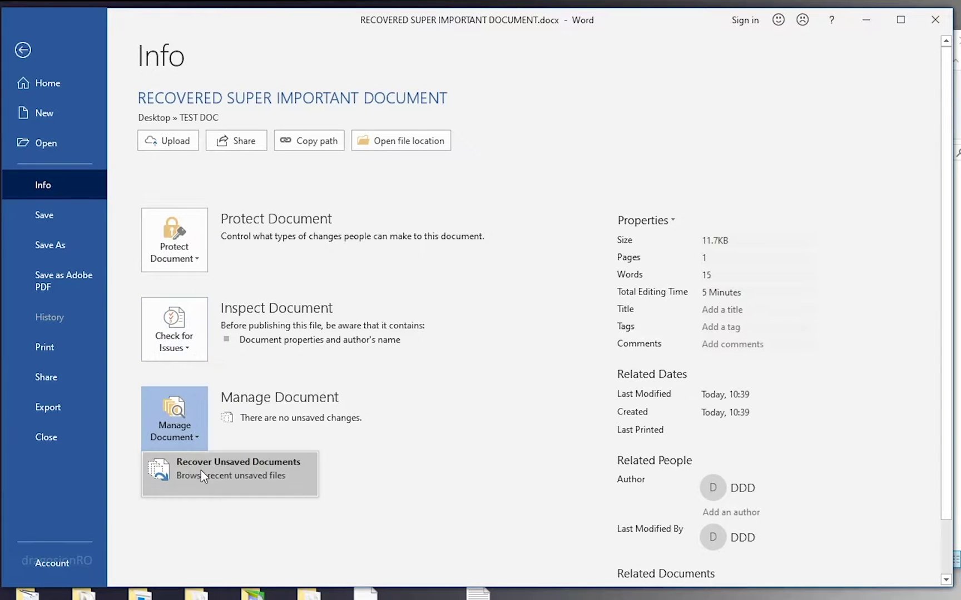
left_click(217, 474)
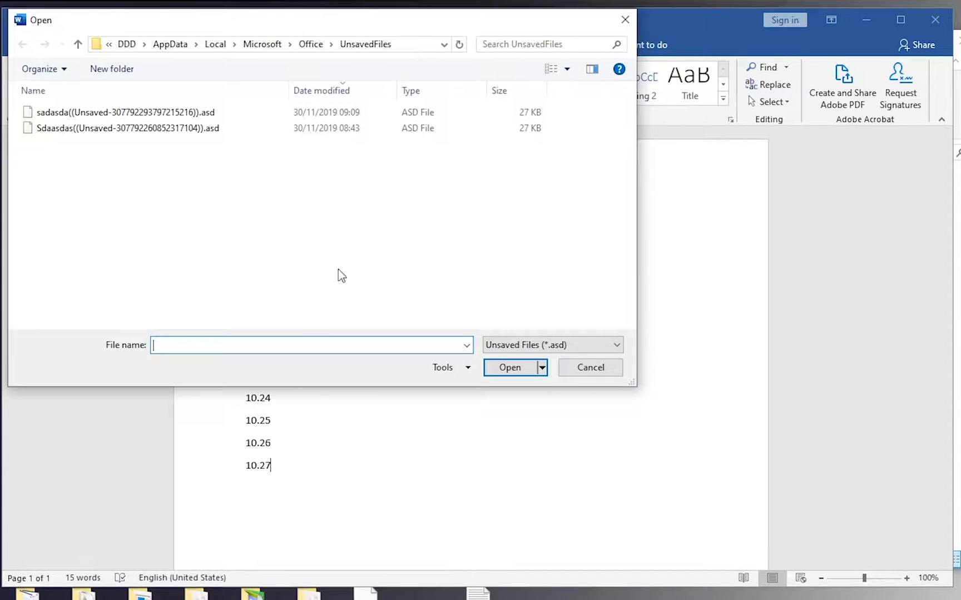
Step: Open the .asd autosave from the Roaming\Microsoft\Word SUPER IMPORTANT DOCUMENT folder
key("ctrl+v")
key("Return")
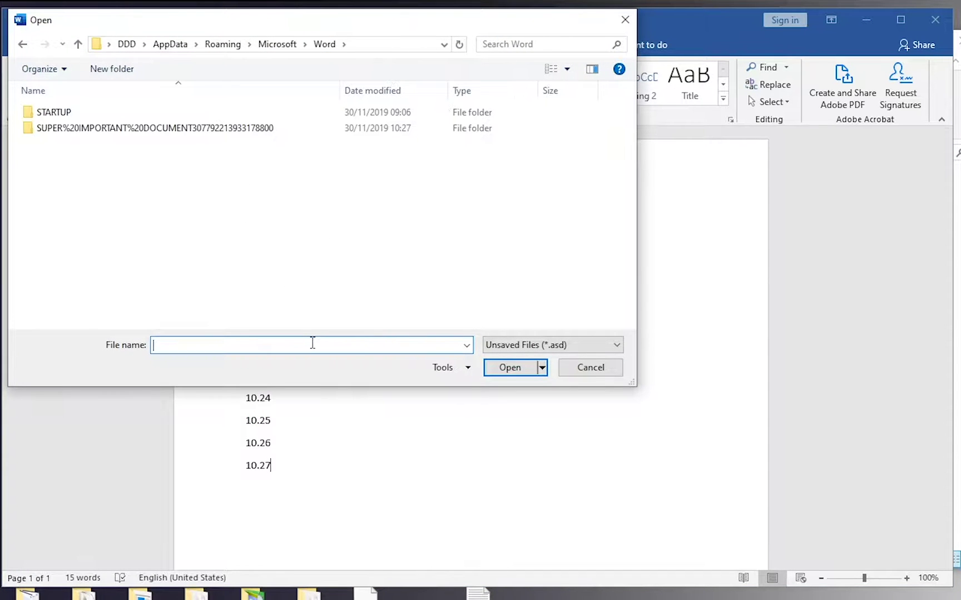
double_click(102, 133)
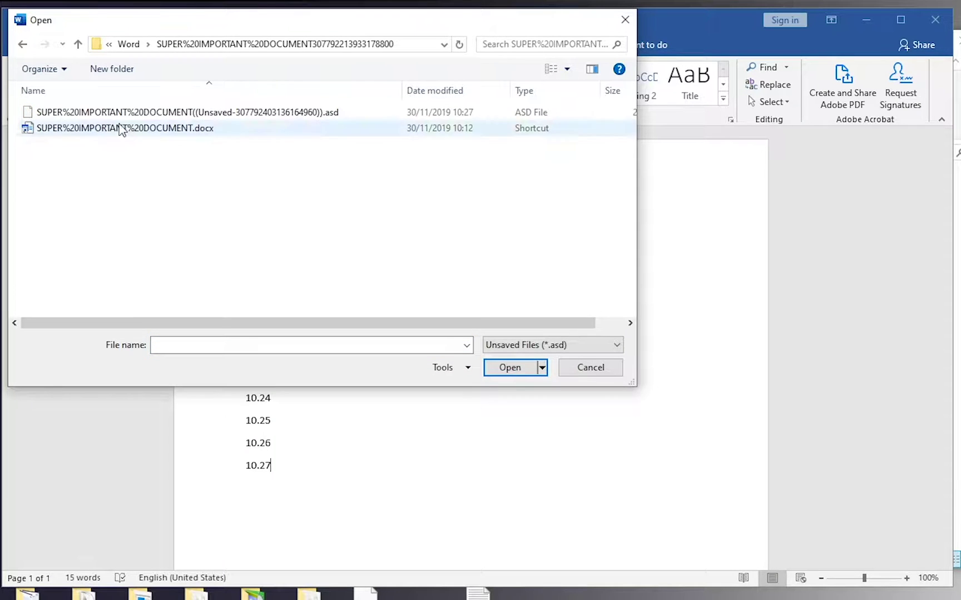
left_click(125, 112)
left_click(428, 87)
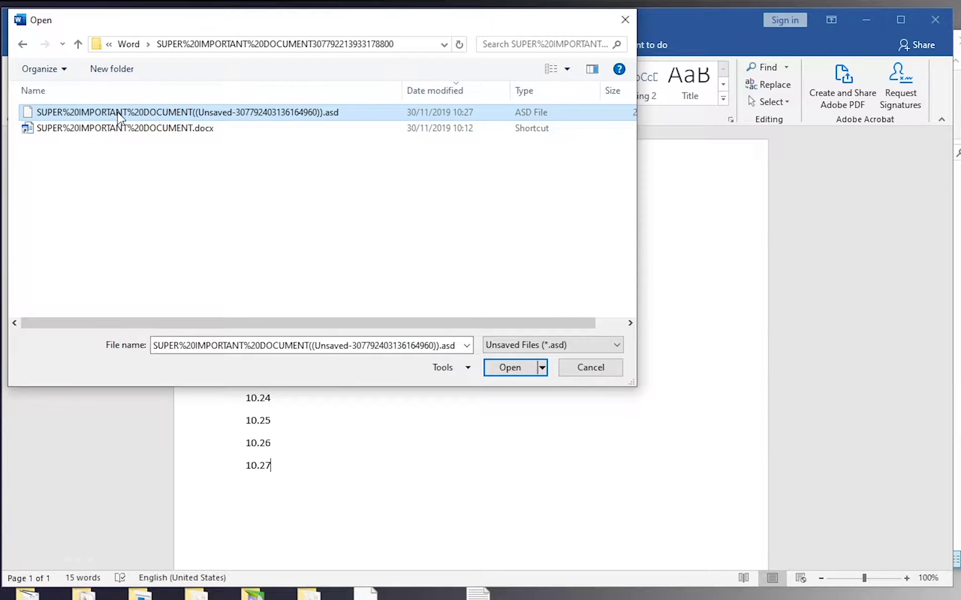
left_click(128, 44)
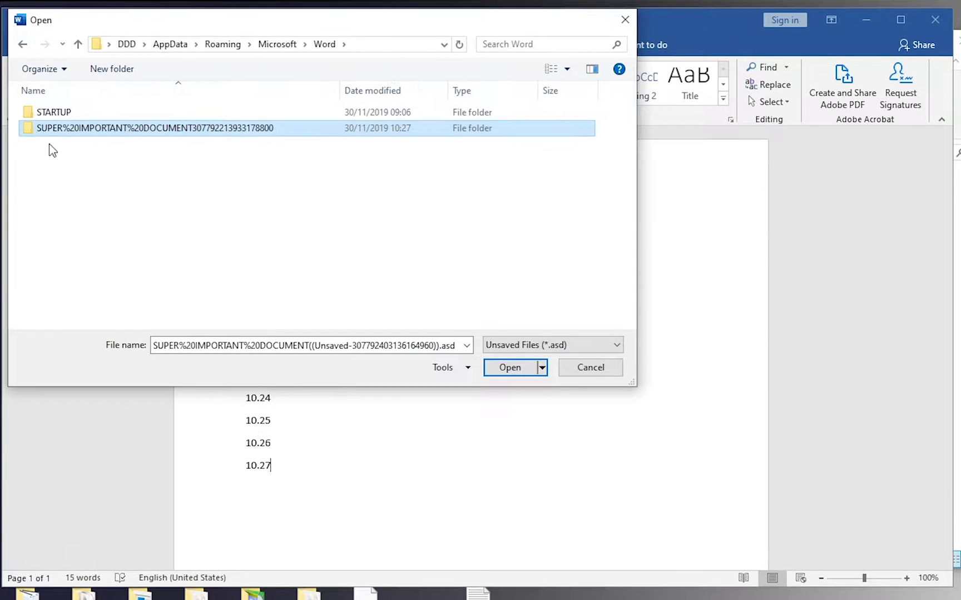
double_click(118, 132)
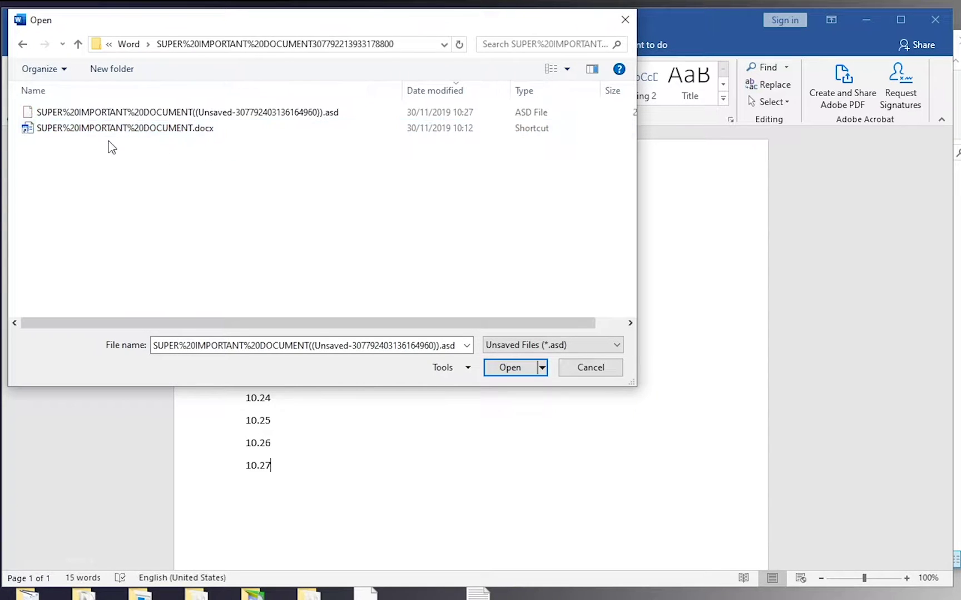
left_click(119, 114)
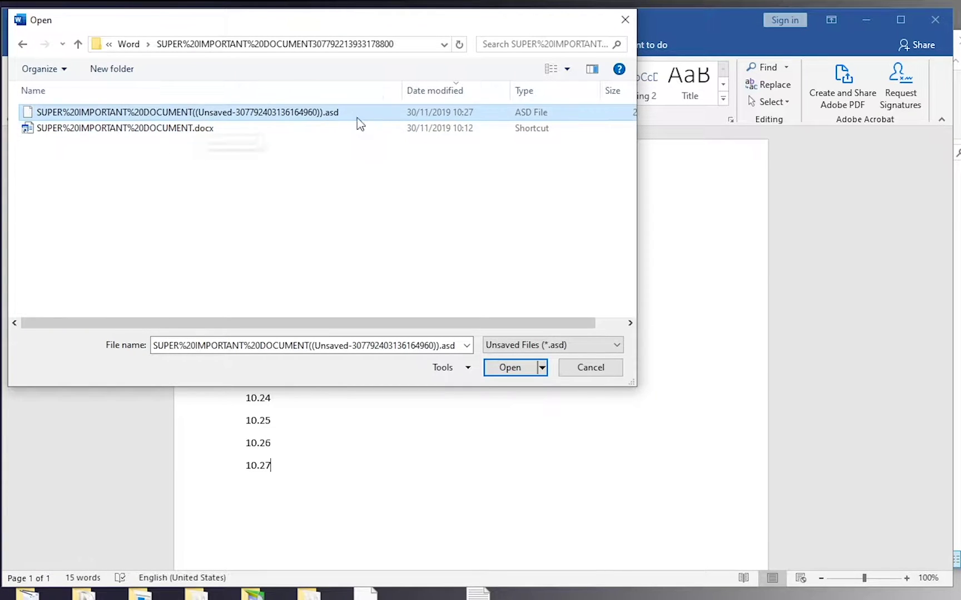
left_click(509, 368)
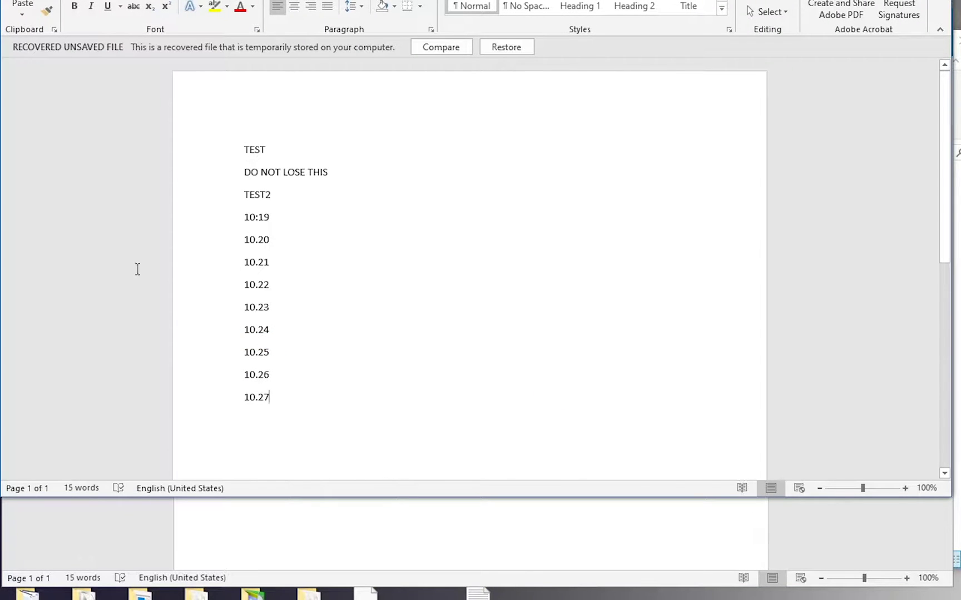
Step: Add lines 10.41 and 'Ctrl +s' to the recovered document, saving after each
key("ctrl+a")
key("alt+Tab")
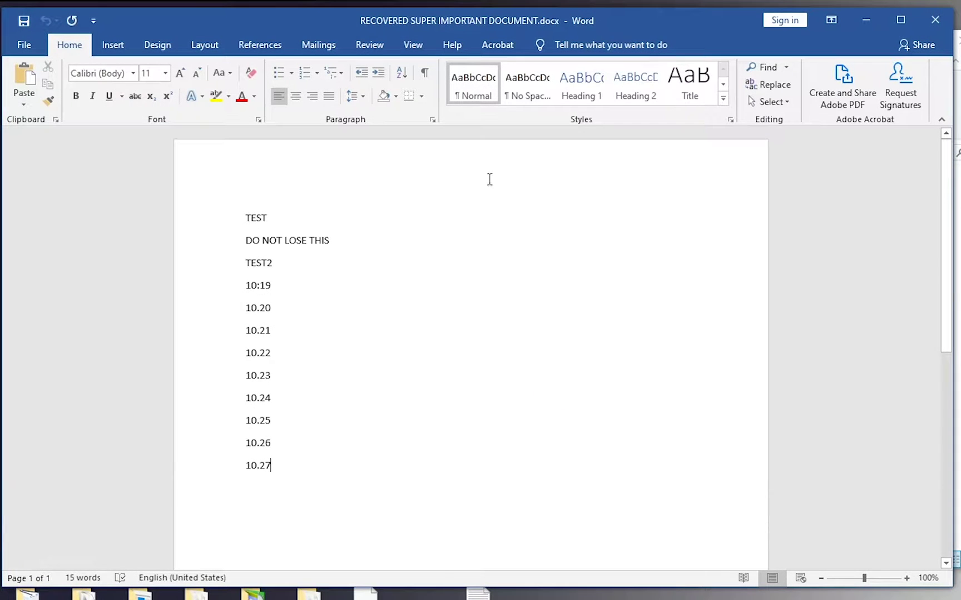
key("Return")
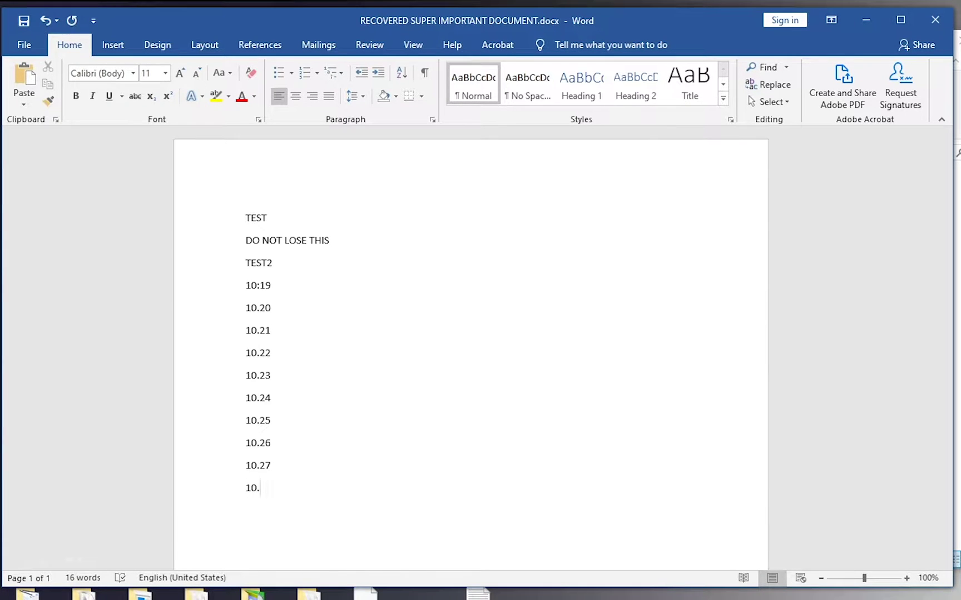
key("ctrl+s")
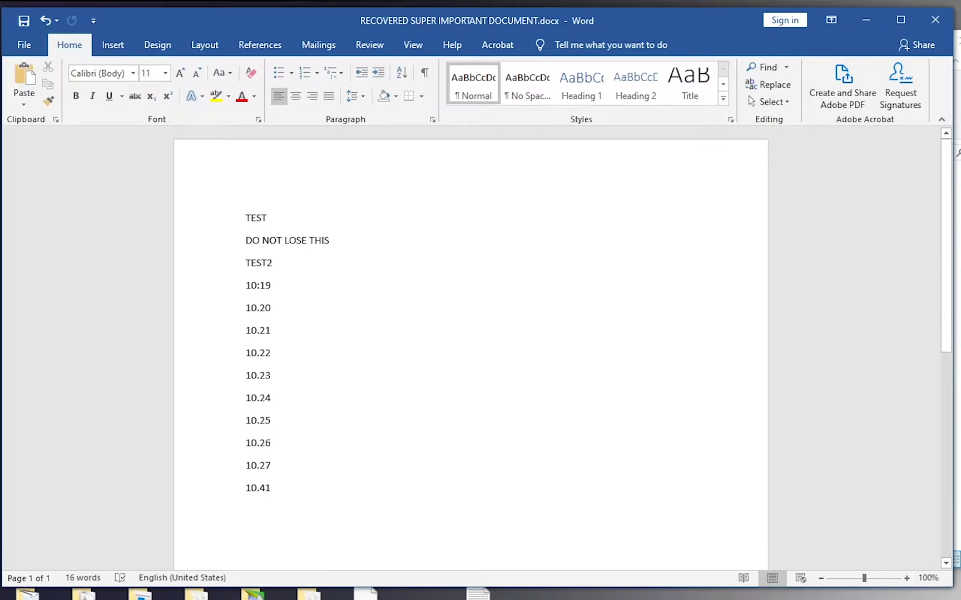
key("Return")
type("ctrl")
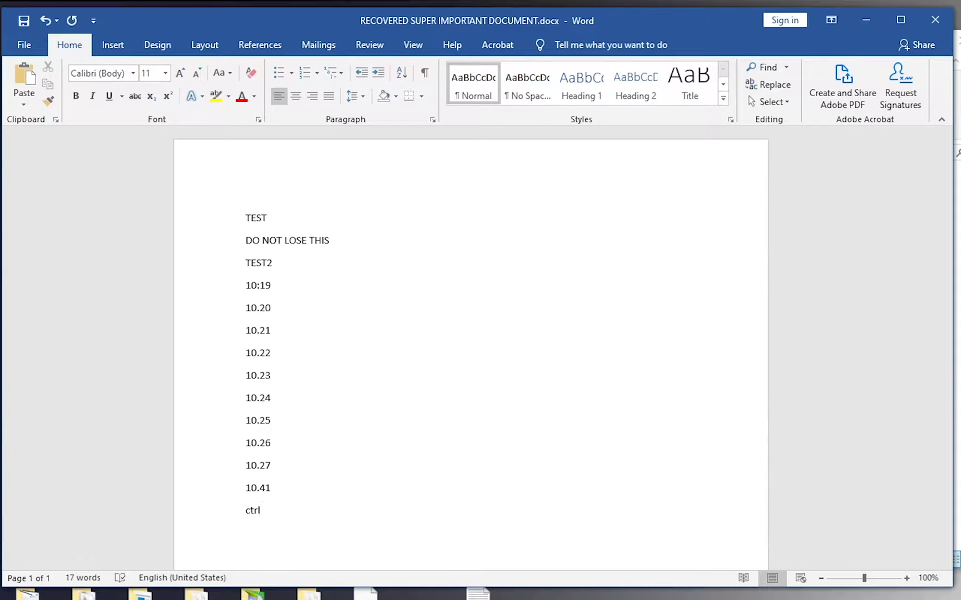
type(" +s")
key("ctrl+s")
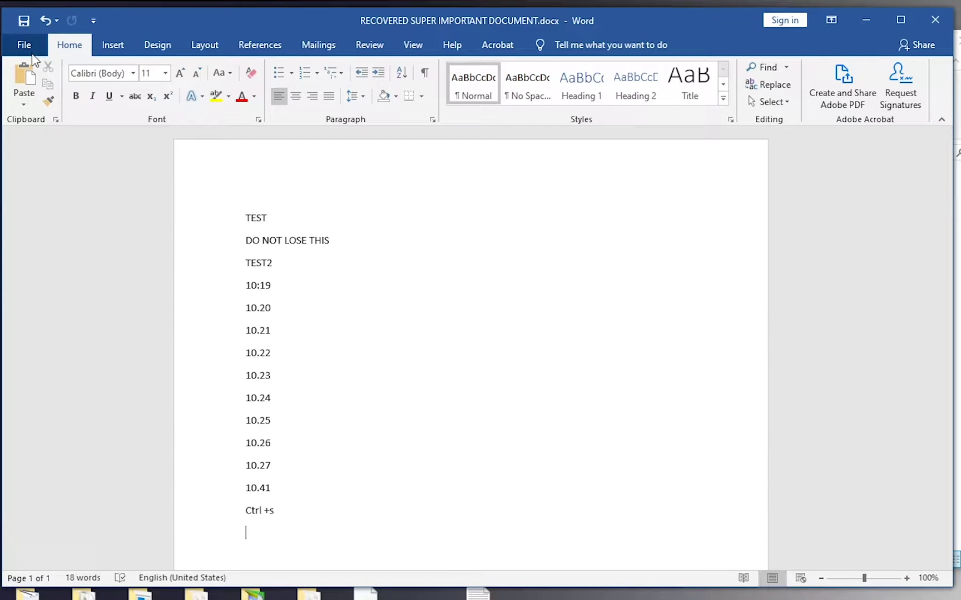
left_click(25, 46)
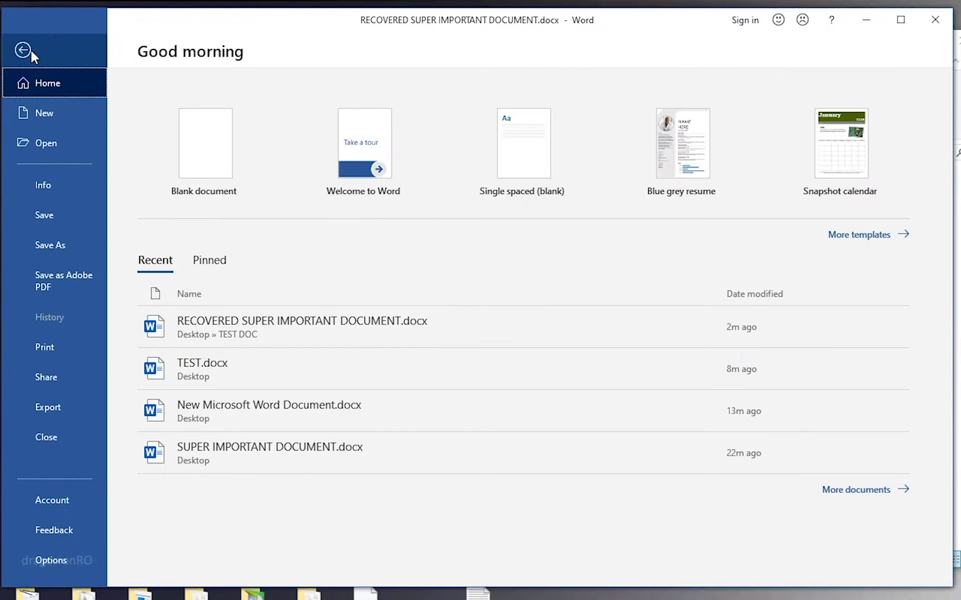
Step: Change Word's 'Save AutoRecover information every' value from 10 to 5 minutes in Options > Save
left_click(54, 558)
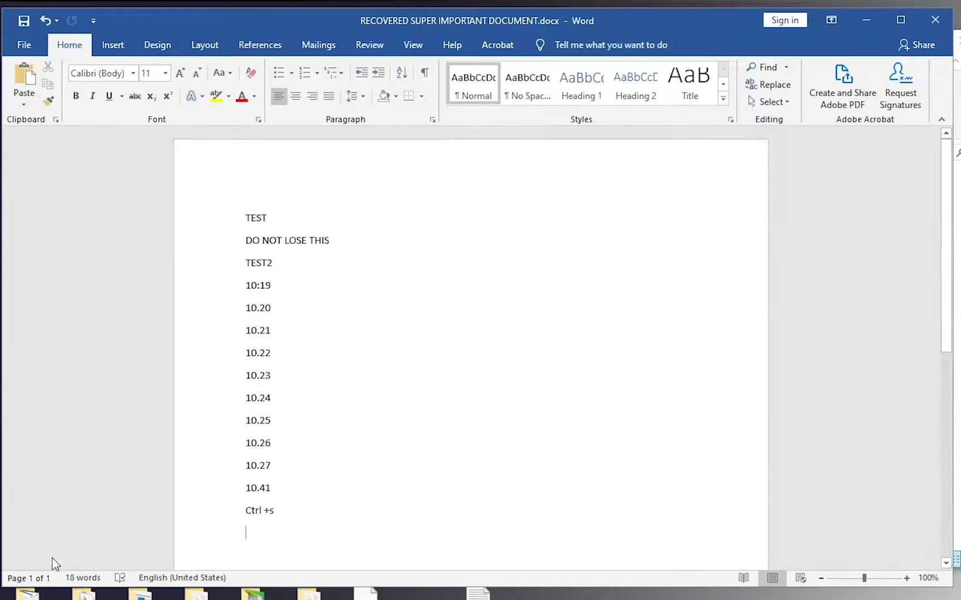
left_click(183, 142)
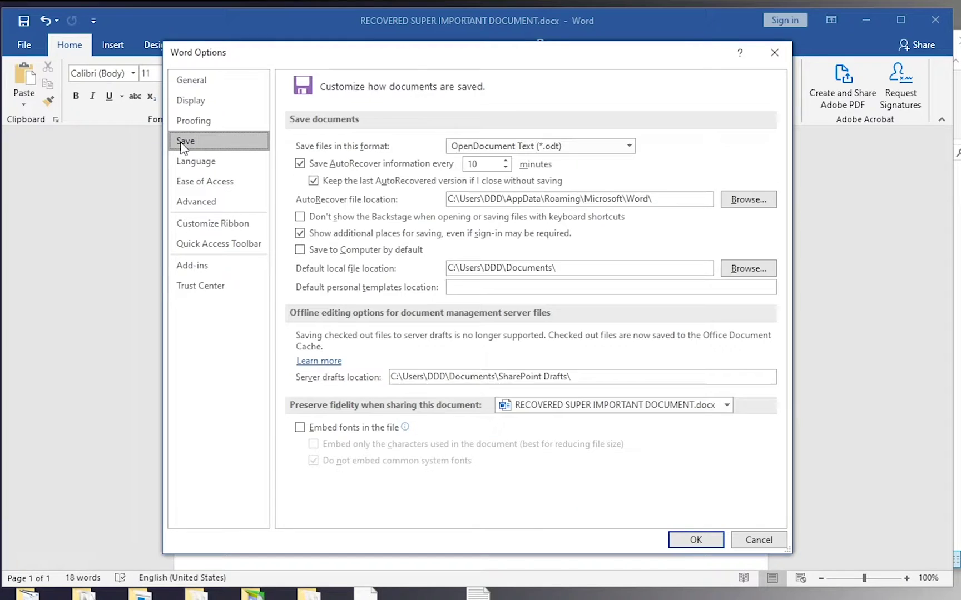
left_click_drag(667, 199, 350, 205)
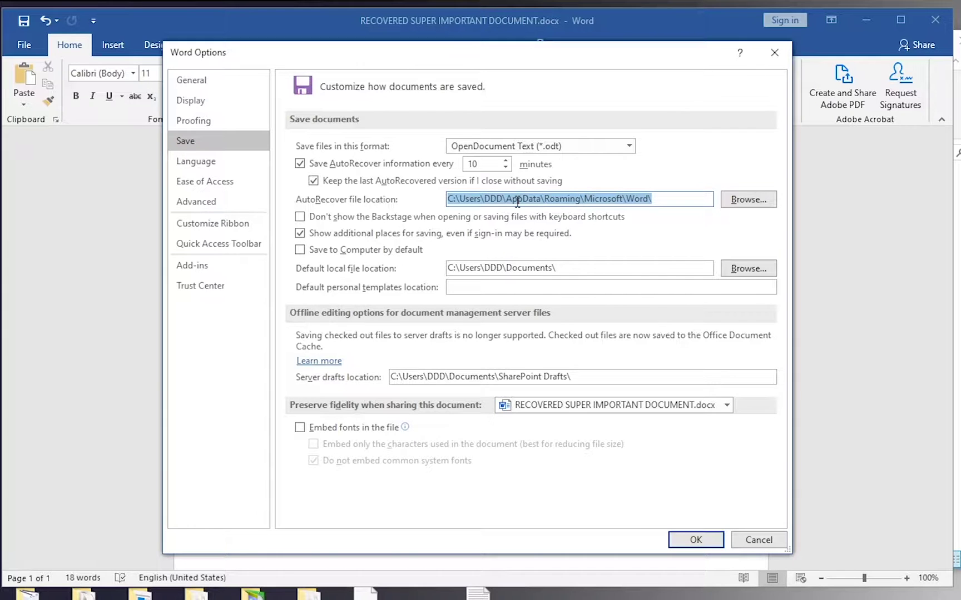
double_click(483, 161)
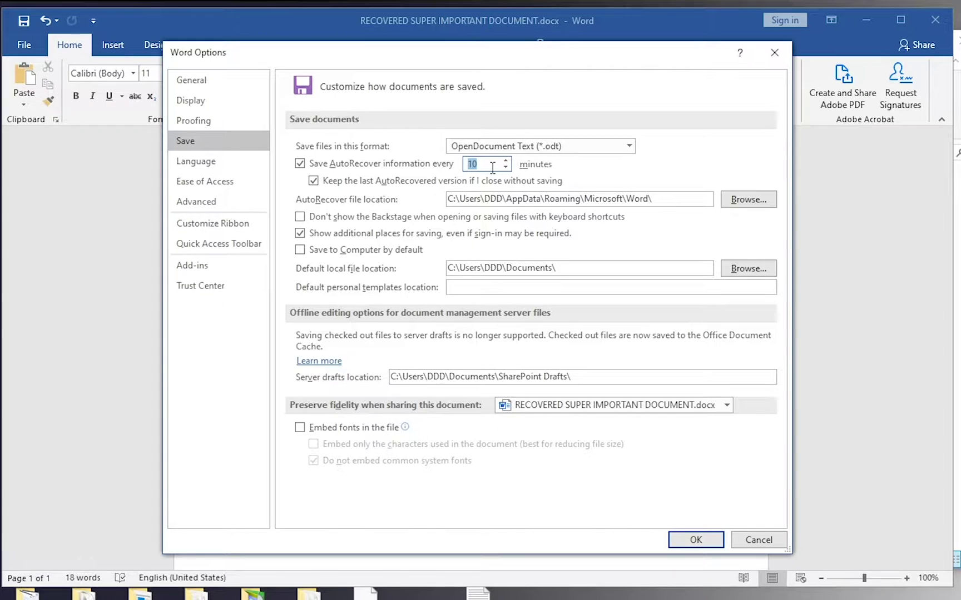
left_click_drag(490, 166, 461, 163)
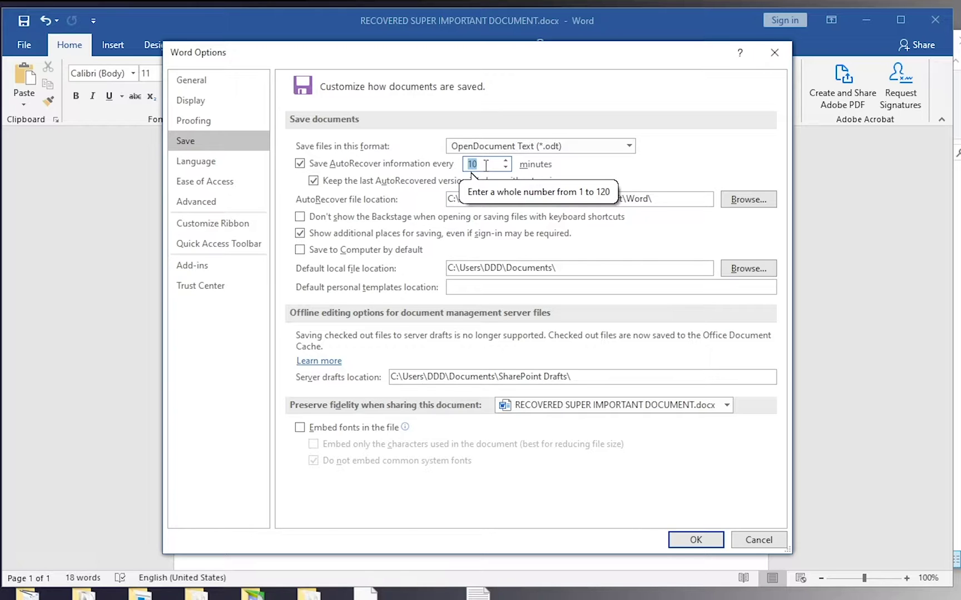
type("5")
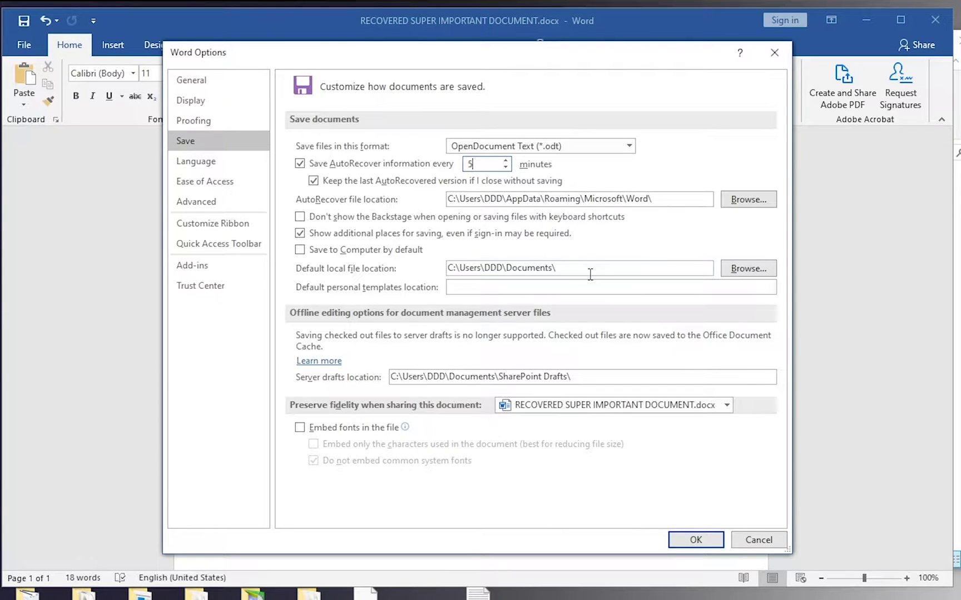
left_click(695, 540)
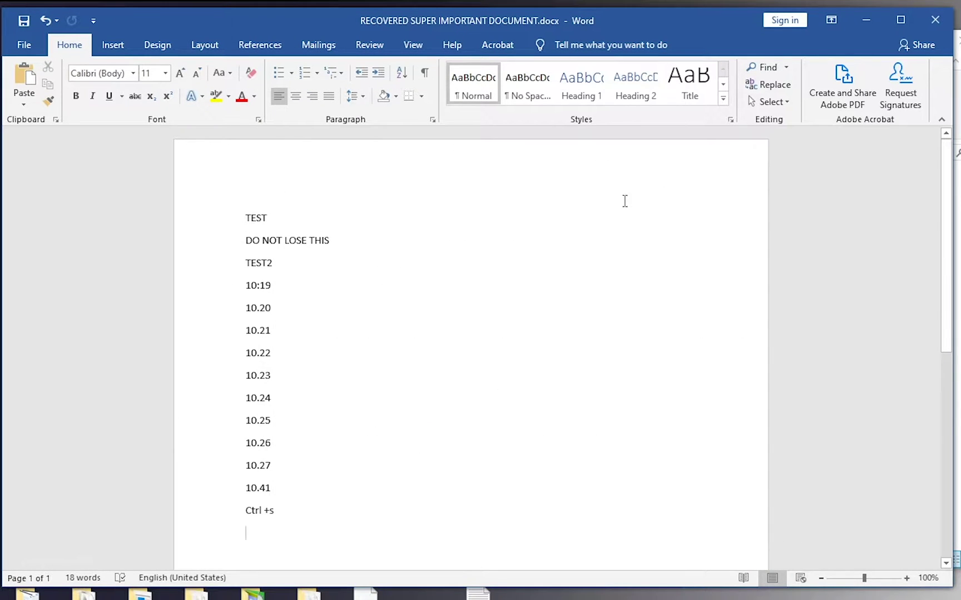
Step: Minimize Word and close the TEST DOC folder window
left_click(864, 17)
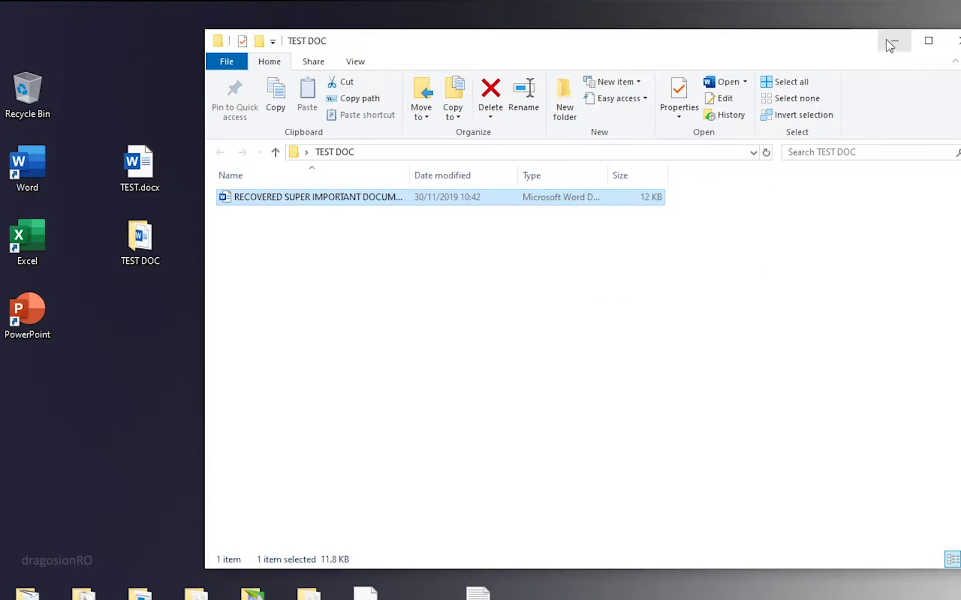
left_click_drag(849, 42, 773, 39)
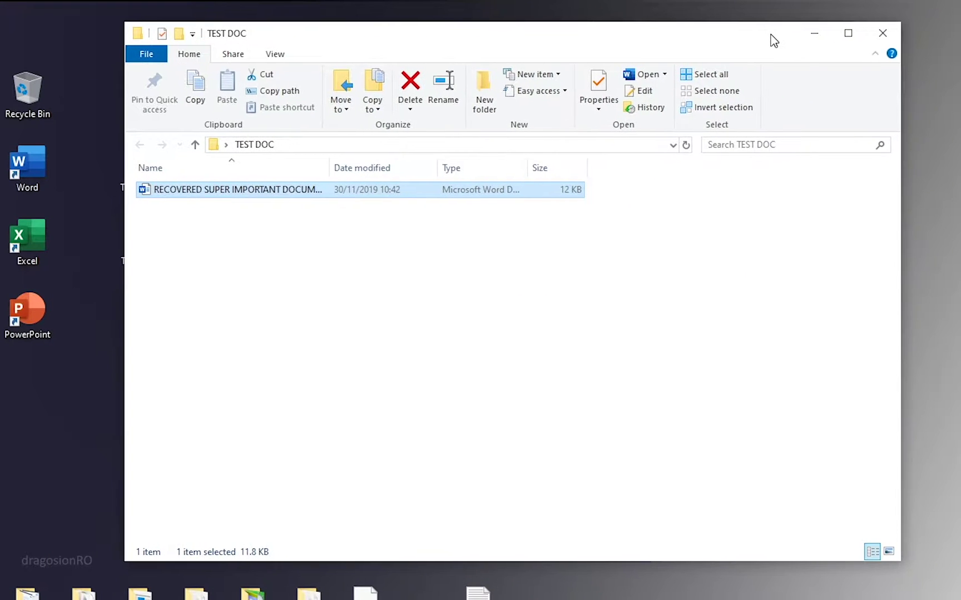
left_click(877, 33)
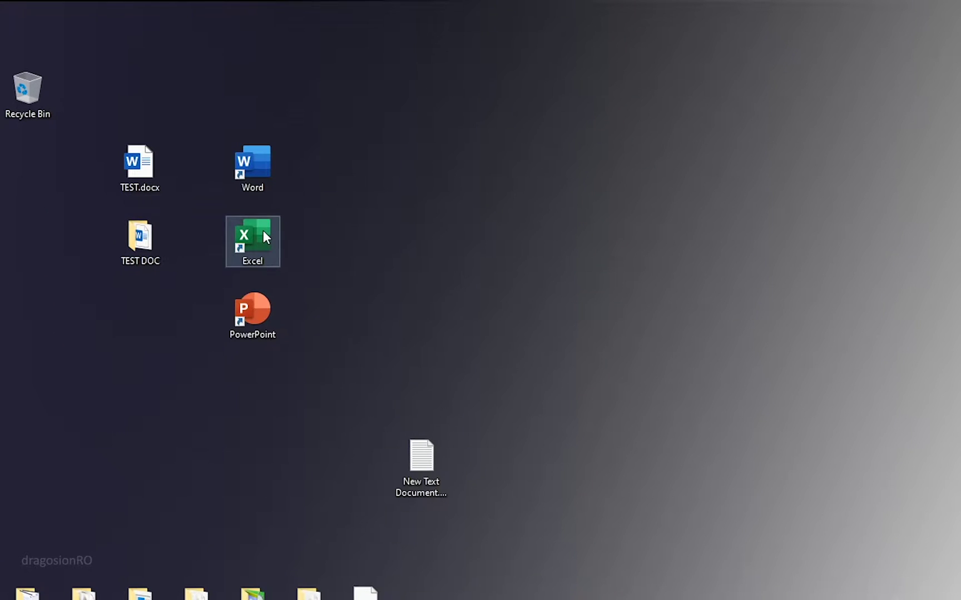
Step: Launch Excel from the desktop shortcut and create a blank workbook
left_click(255, 155)
left_click(263, 236)
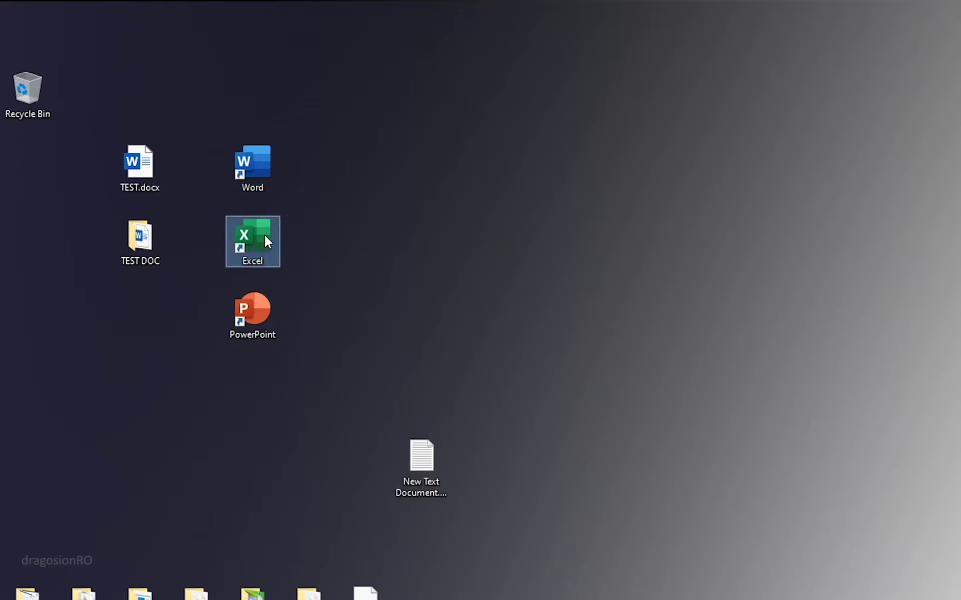
double_click(266, 241)
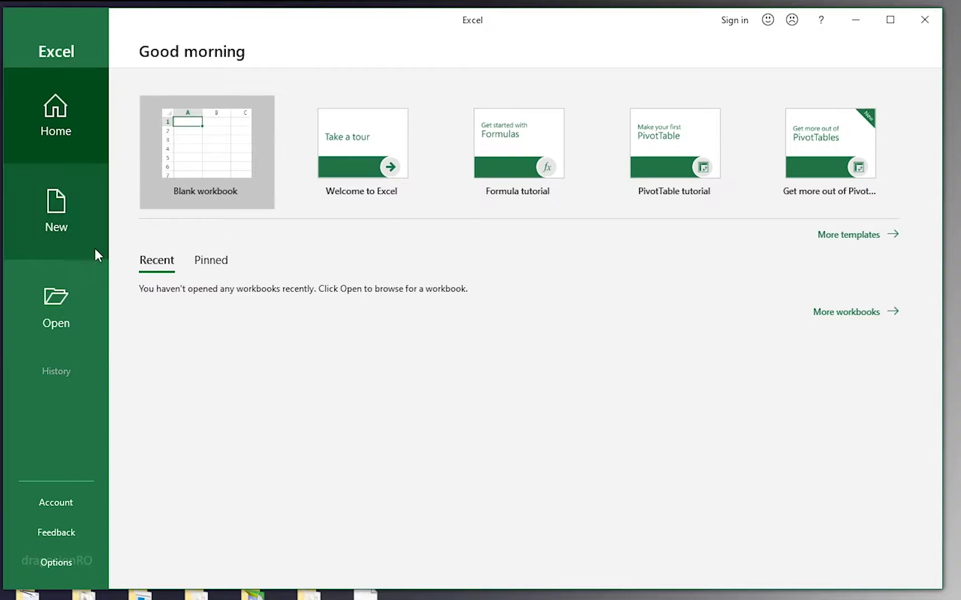
left_click(177, 145)
left_click(174, 144)
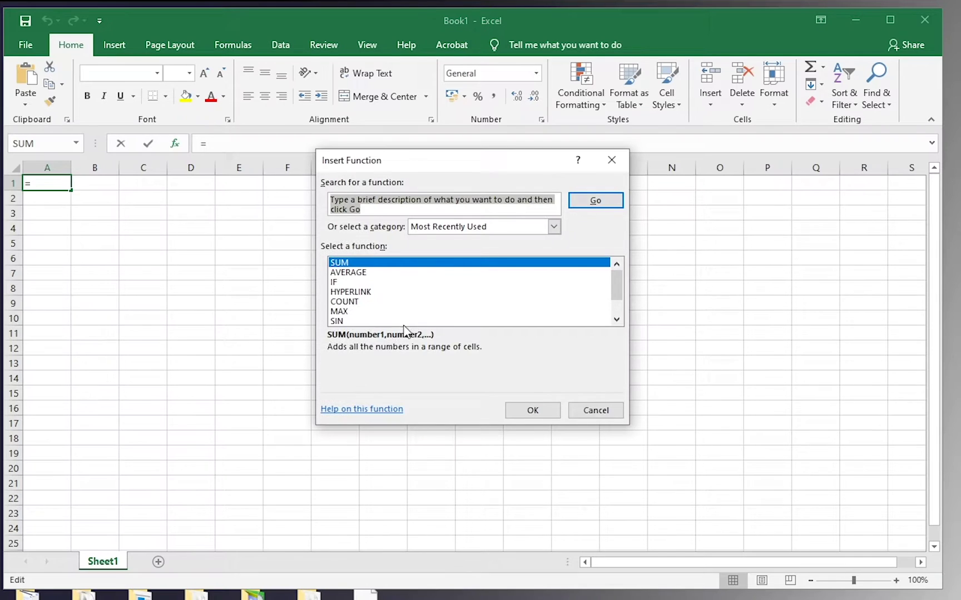
Step: Check Recover Unsaved Workbooks under File > Open and find the UnsavedFiles folder empty
left_click(609, 162)
left_click(26, 44)
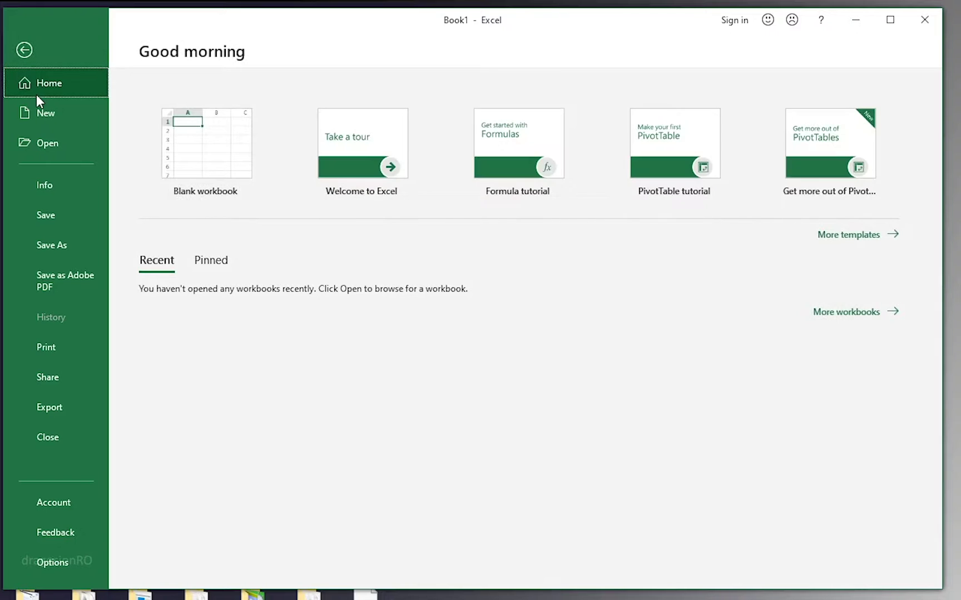
left_click(41, 146)
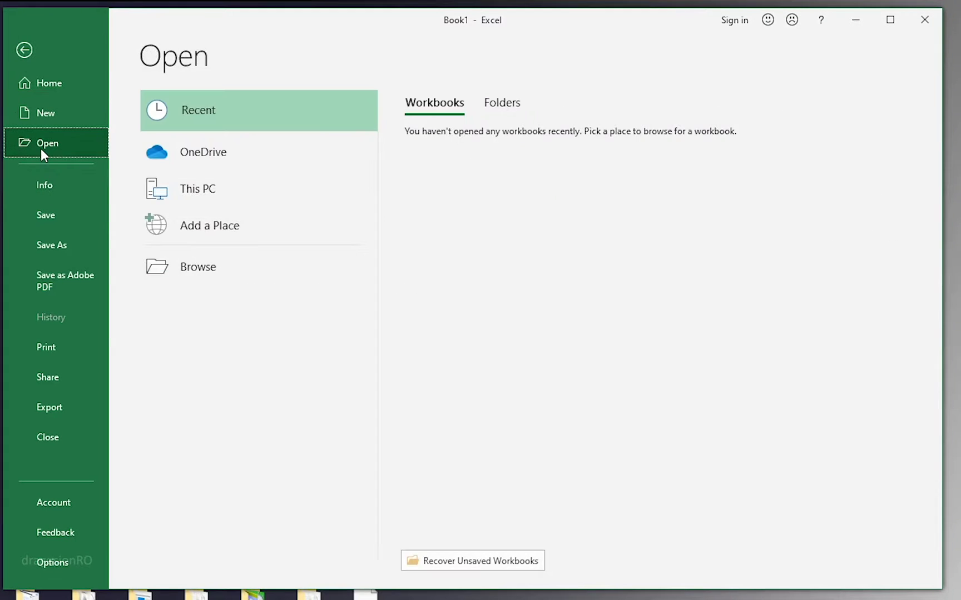
left_click(451, 563)
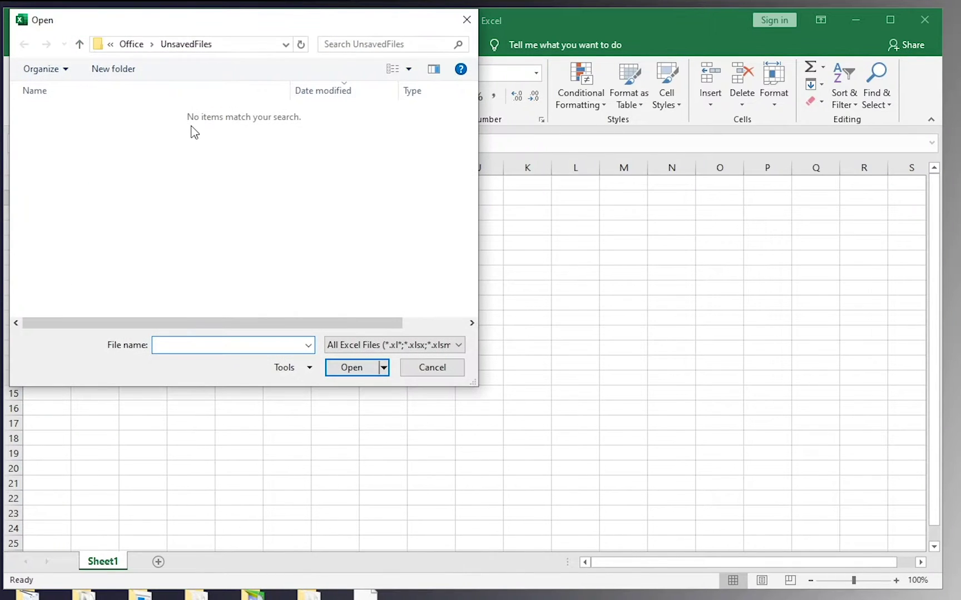
left_click_drag(328, 26, 423, 110)
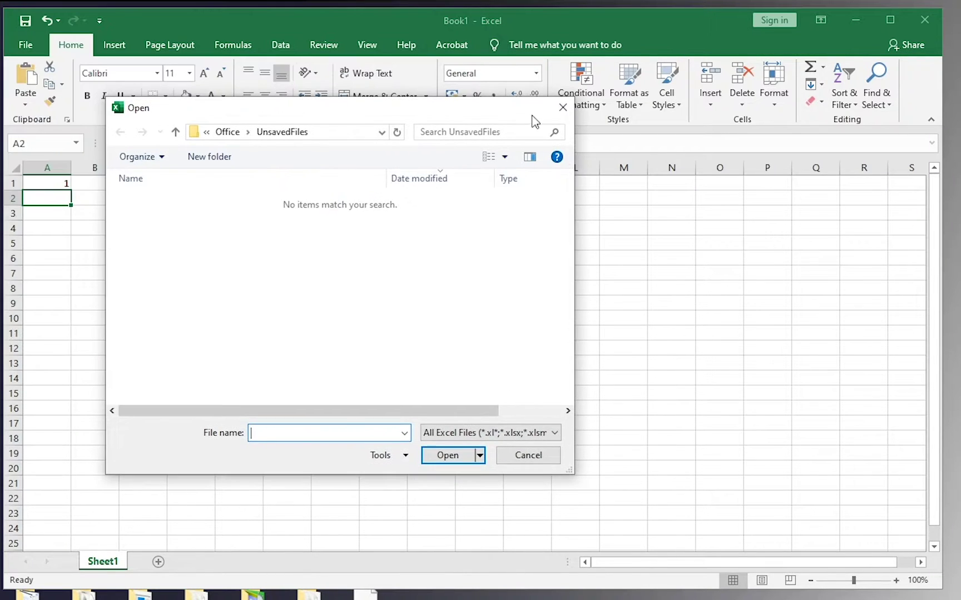
left_click(562, 103)
Step: Check Recover Unsaved Workbooks again via Info > Manage Workbook, revealing the UnsavedFiles path
left_click(21, 44)
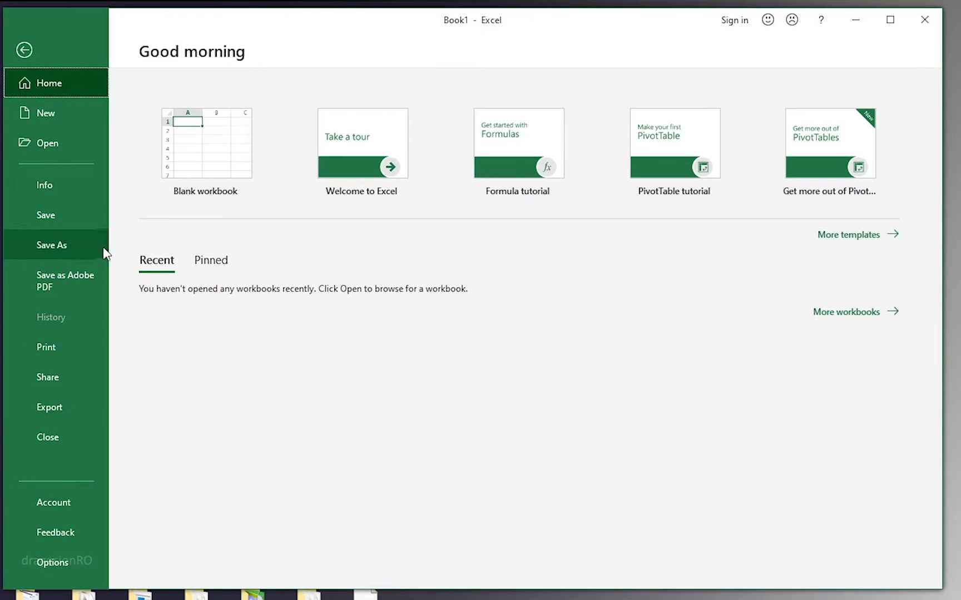
left_click(59, 185)
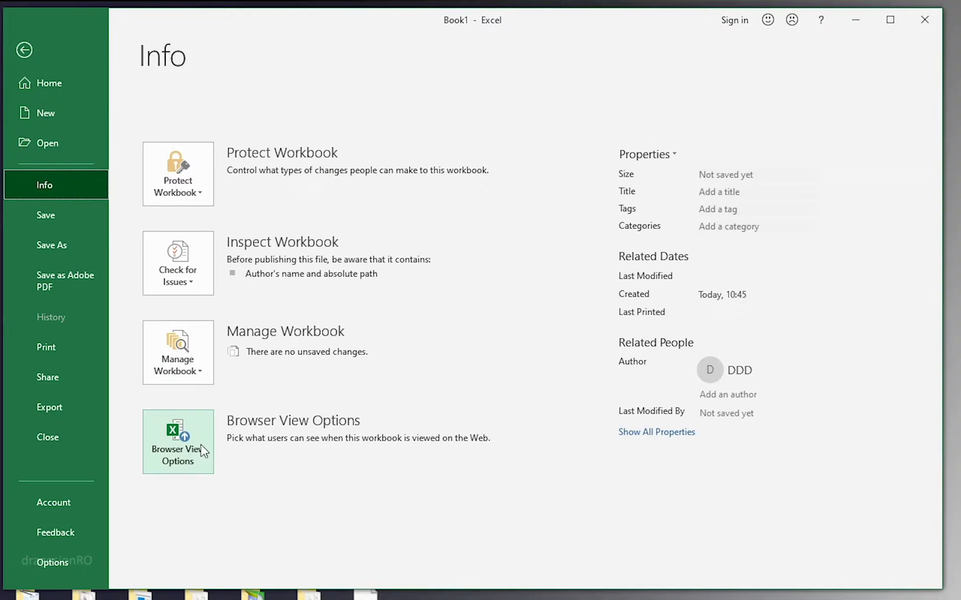
left_click(197, 370)
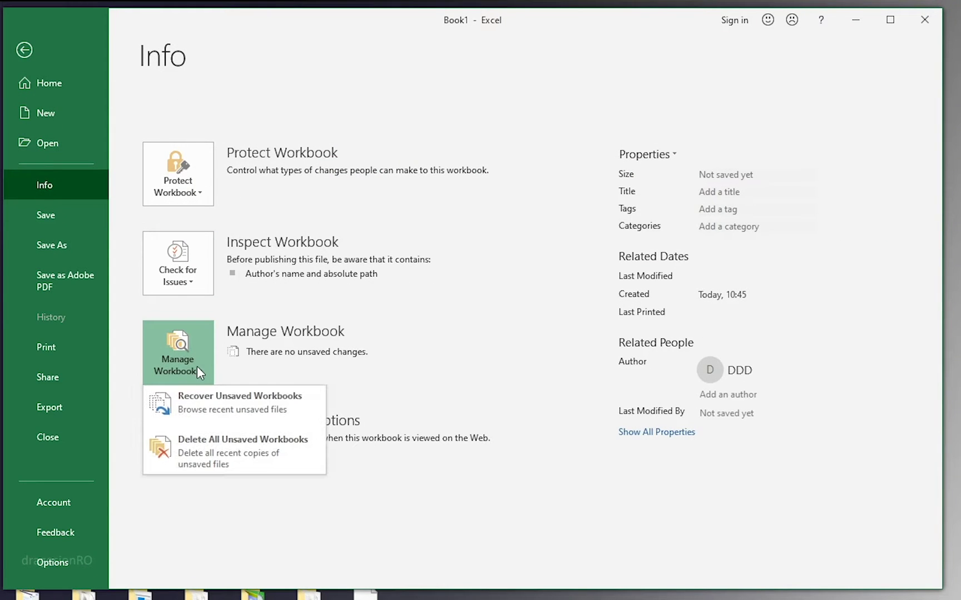
left_click(202, 416)
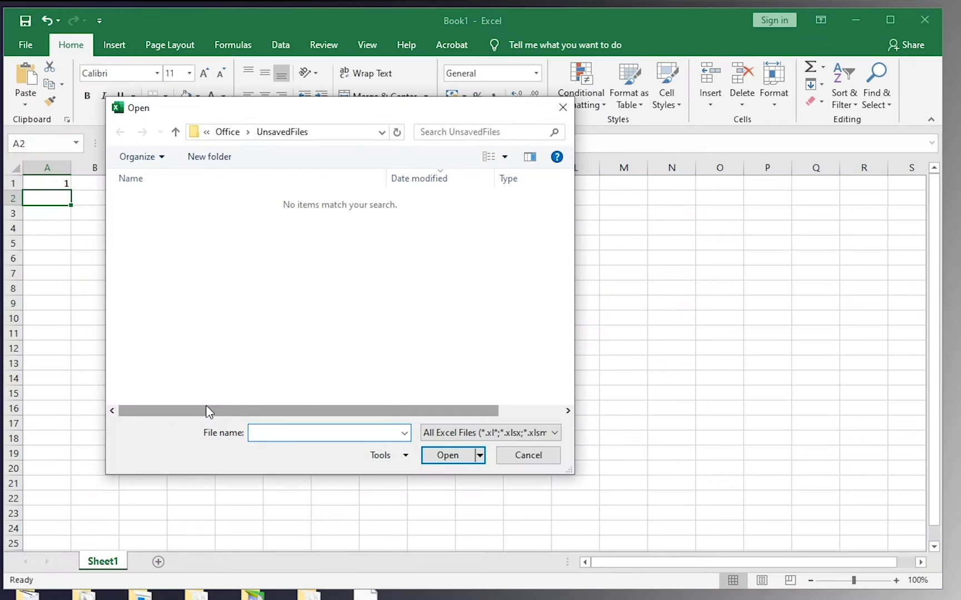
left_click(332, 133)
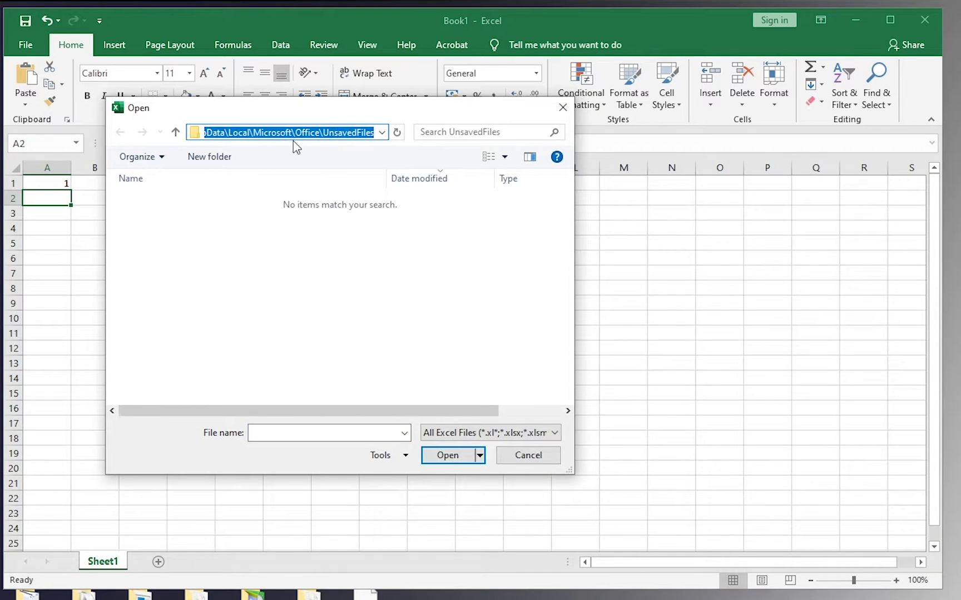
left_click(563, 108)
left_click(23, 49)
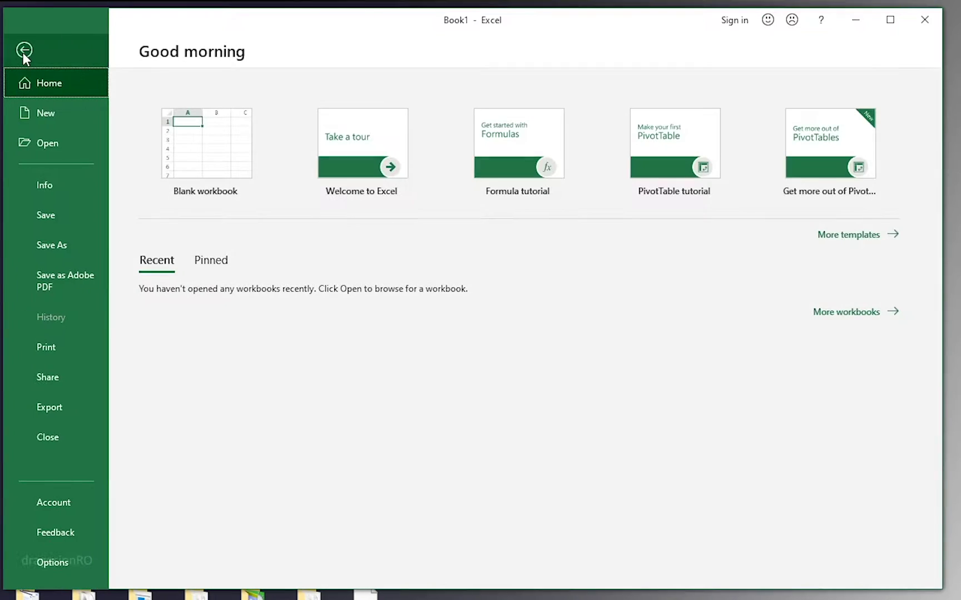
left_click(67, 557)
Step: Copy Excel's Roaming\Microsoft\Excel AutoRecover file location into the Notepad notes below the Word path
left_click(189, 162)
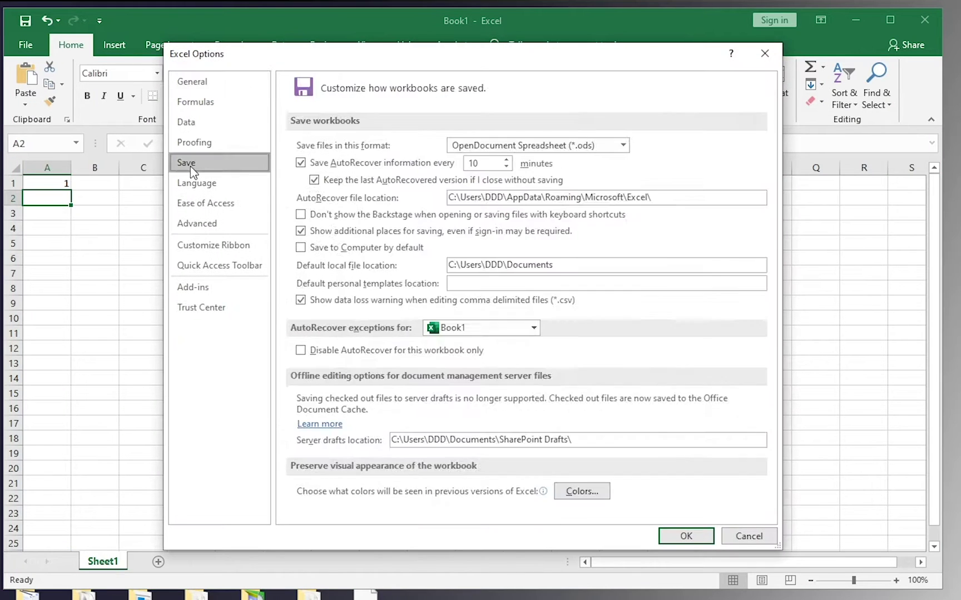
left_click(692, 200)
key("ctrl+c")
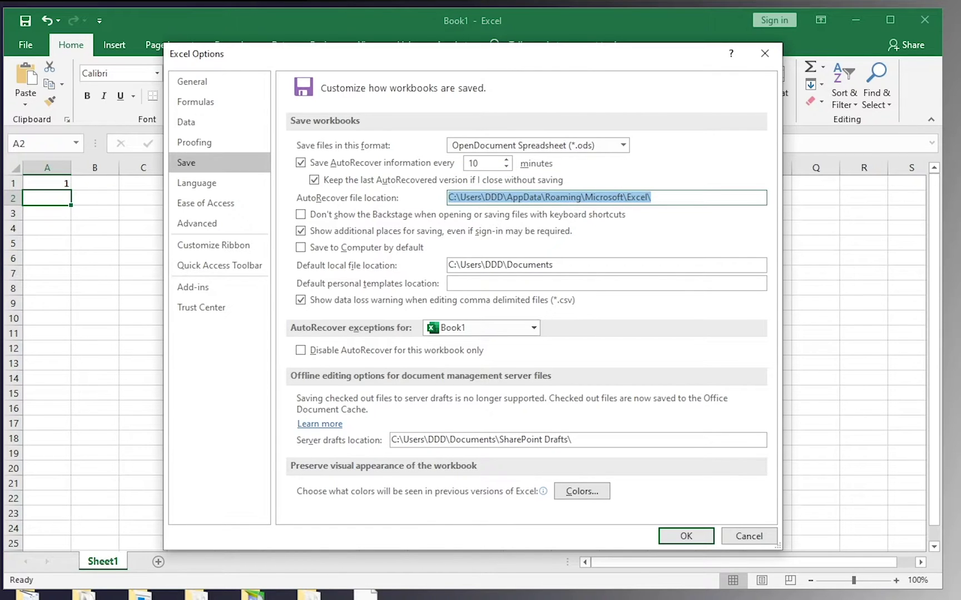
key("alt+Tab")
left_click(301, 300)
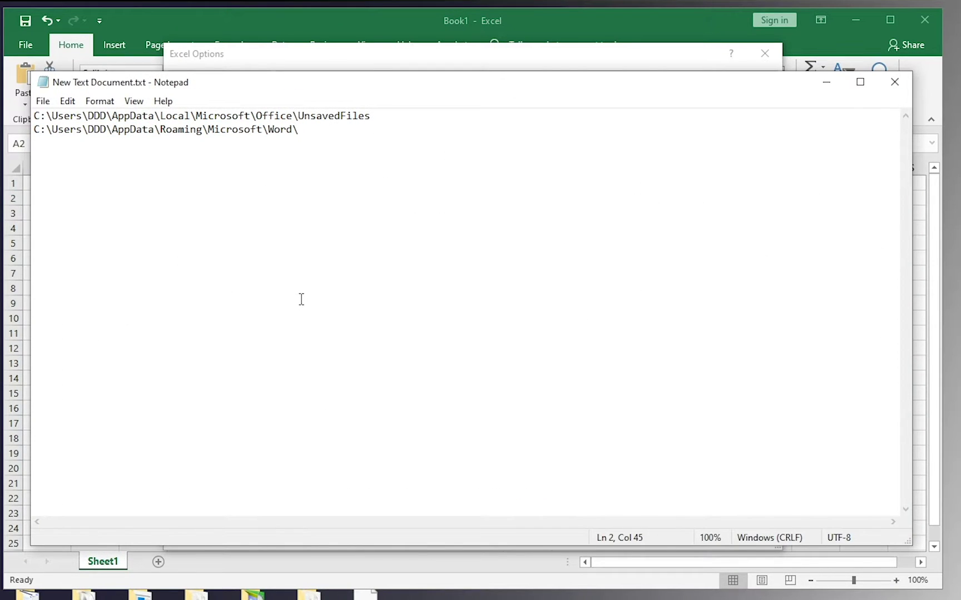
key("Return")
key("Return")
key("ctrl+v")
key("Return")
key("Return")
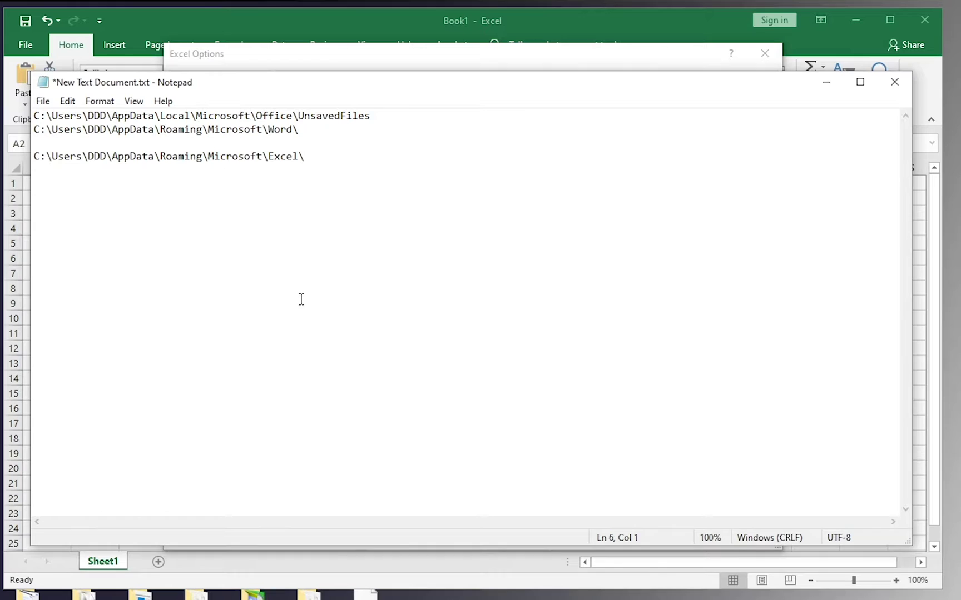
left_click_drag(380, 117, 6, 129)
left_click(825, 82)
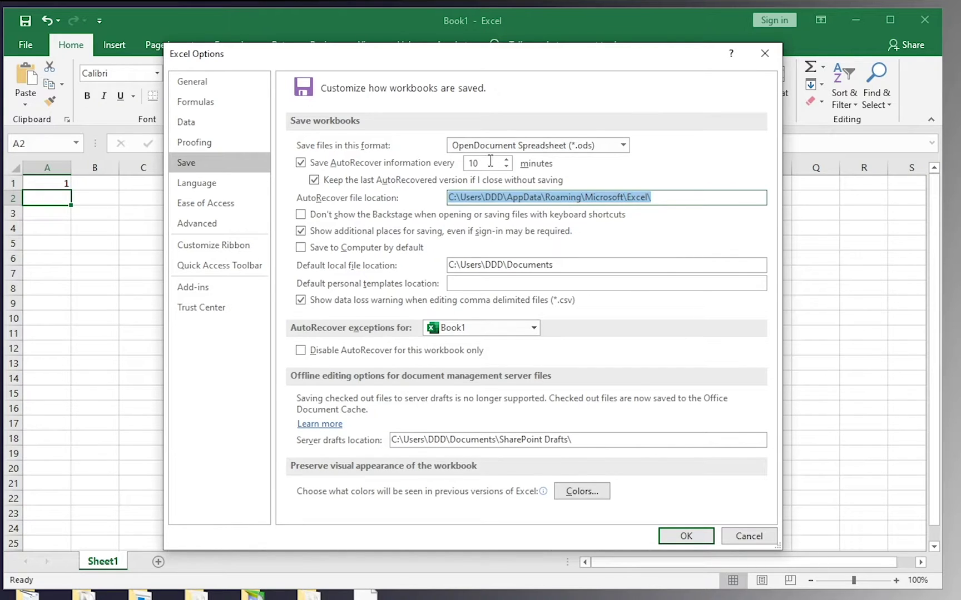
Step: Set Excel's AutoRecover interval from 10 to 5 minutes and confirm
left_click_drag(481, 162, 445, 167)
type("5")
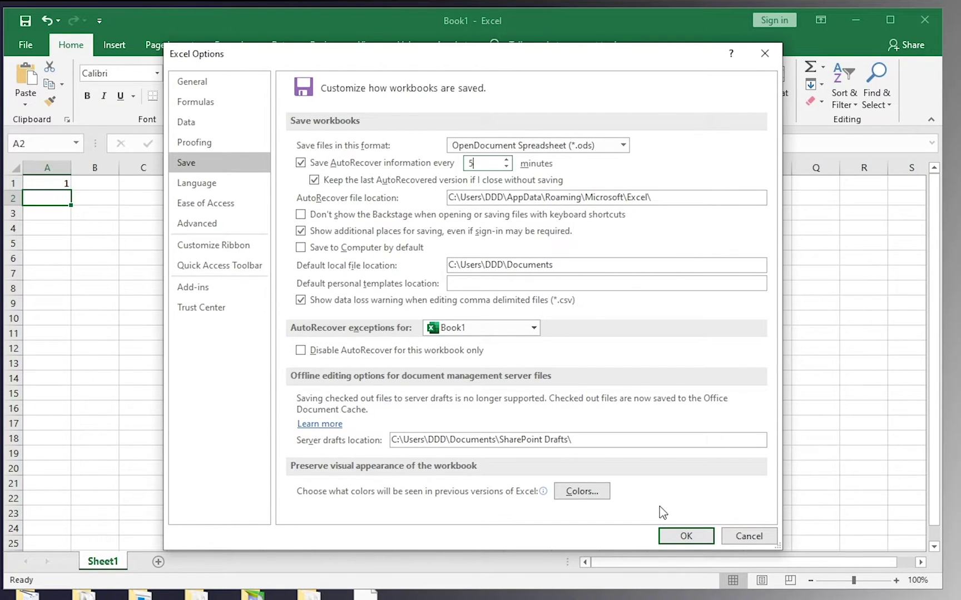
left_click(680, 536)
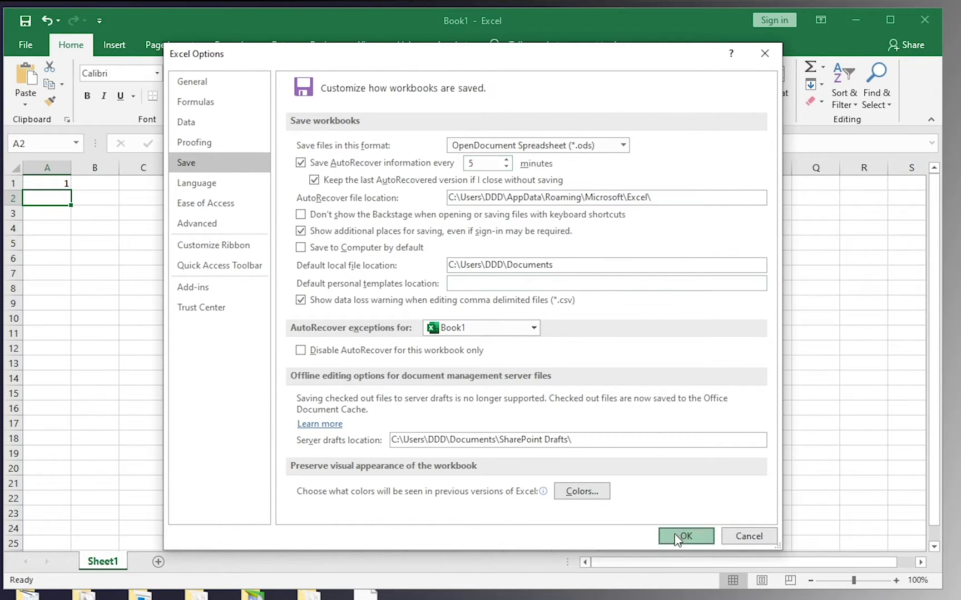
left_click(26, 44)
Step: Copy Excel's UnsavedFiles folder path and paste it into Notepad above the Excel path
left_click(55, 192)
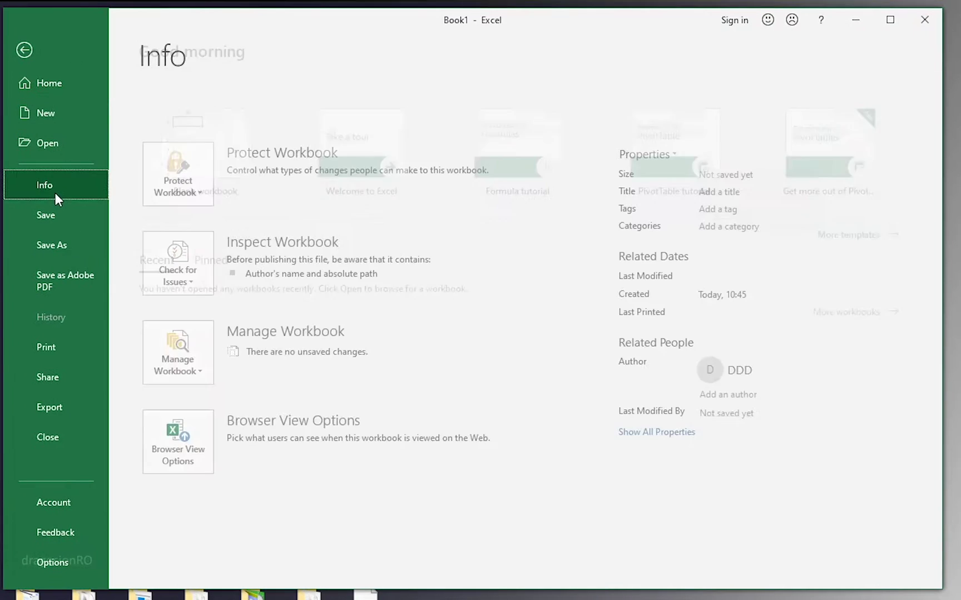
left_click(178, 361)
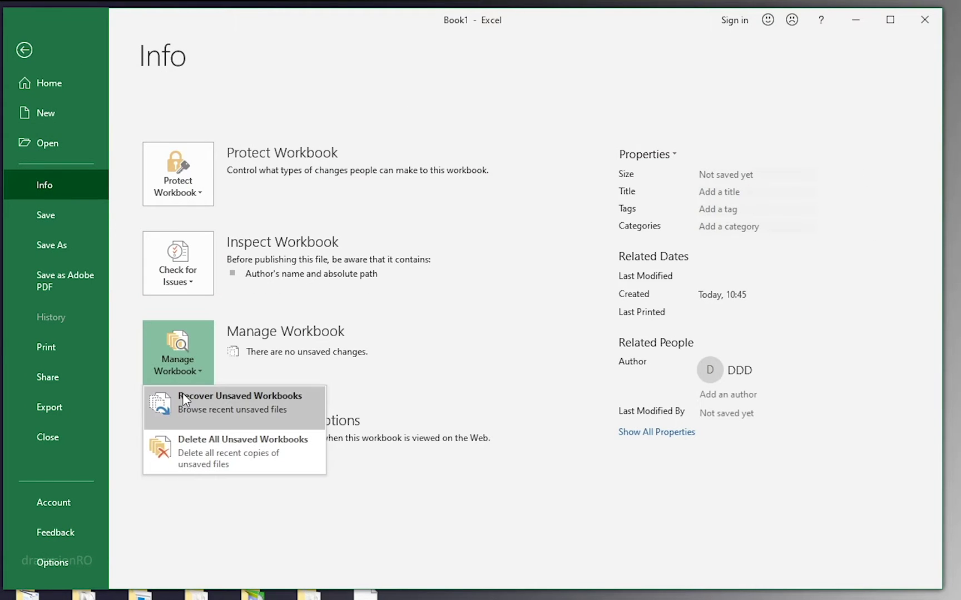
left_click(183, 395)
left_click(357, 132)
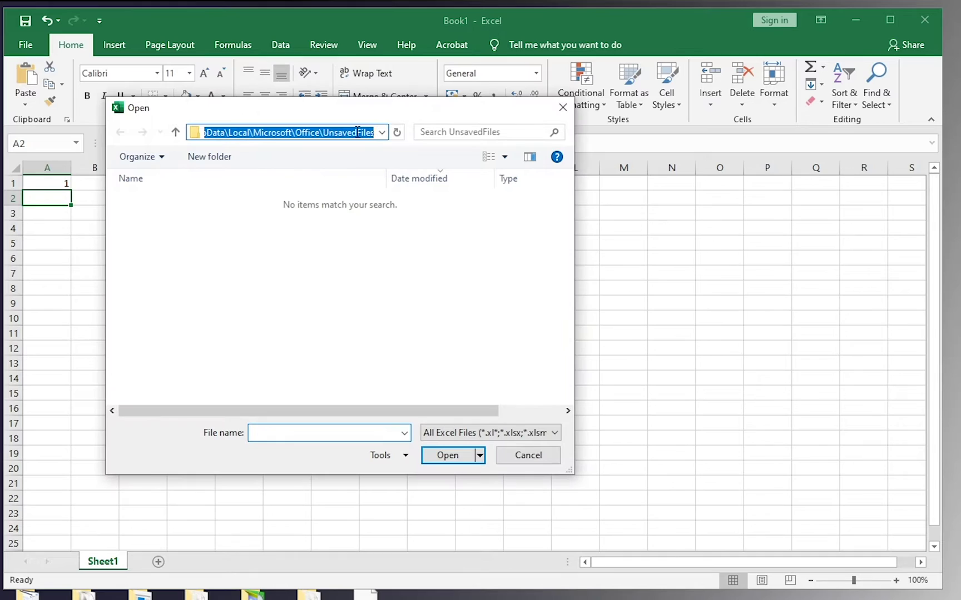
left_click(365, 595)
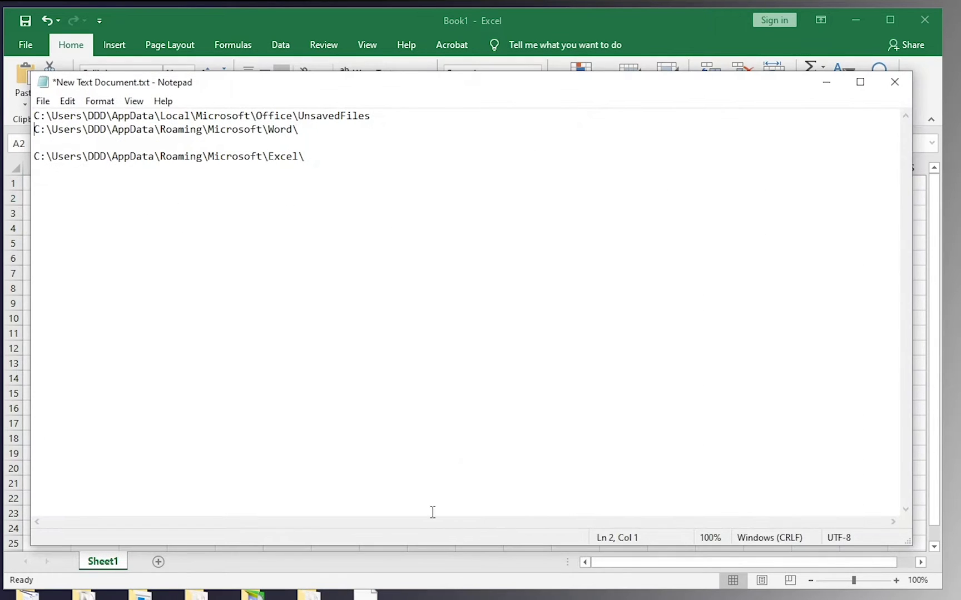
left_click(326, 153)
key("Up")
key("Return")
type("C:\\Users\\DDD\\AppData\\Local\\Microsoft\\Office\\UnsavedFiles")
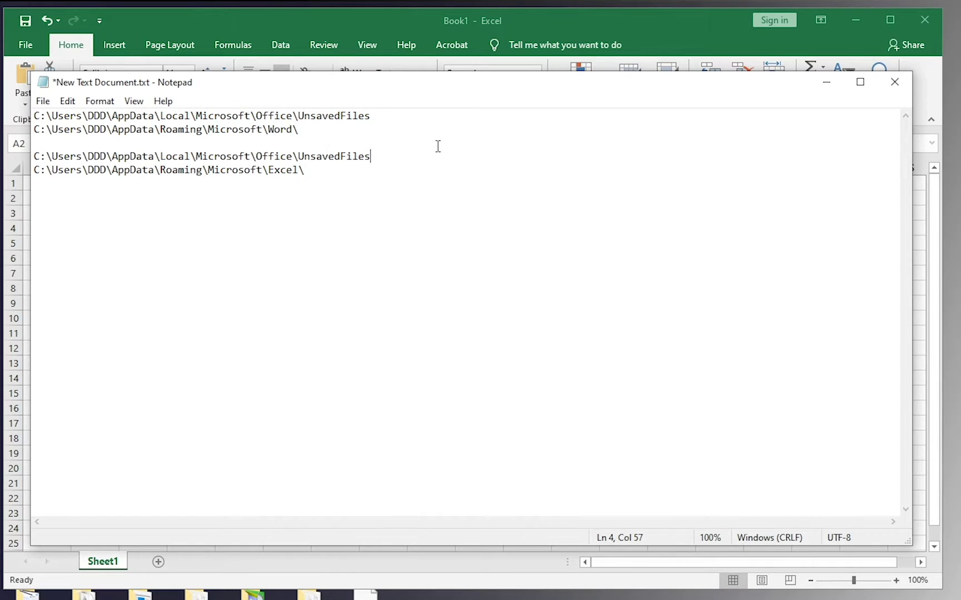
Step: Review the noted UnsavedFiles, Excel and Word paths and save the notes file
left_click_drag(381, 116, 34, 116)
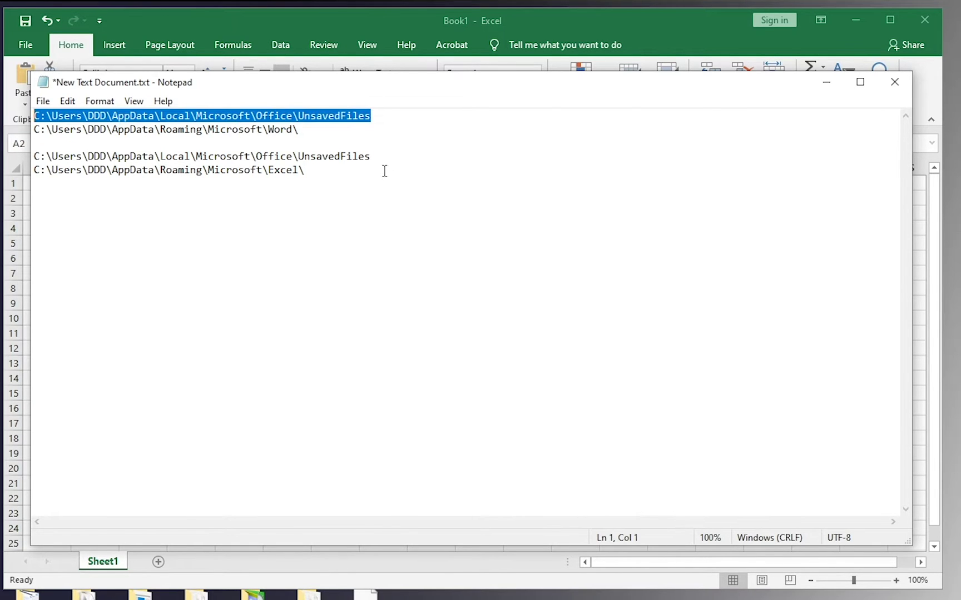
left_click_drag(371, 157, 22, 158)
left_click(303, 169)
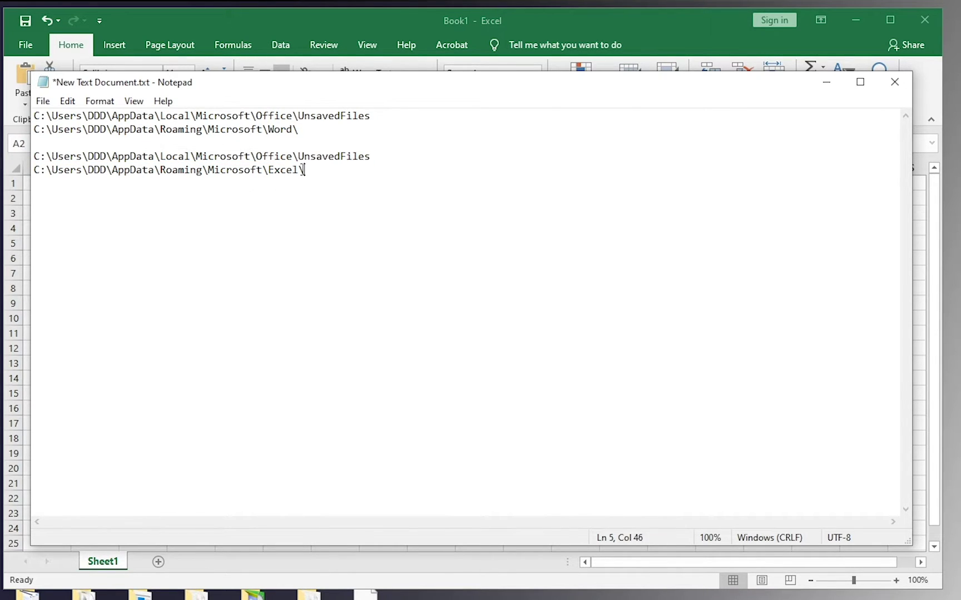
left_click_drag(303, 170, 34, 170)
left_click(302, 130)
key("Down")
left_click_drag(302, 130, 34, 130)
left_click(253, 204)
key("ctrl+s")
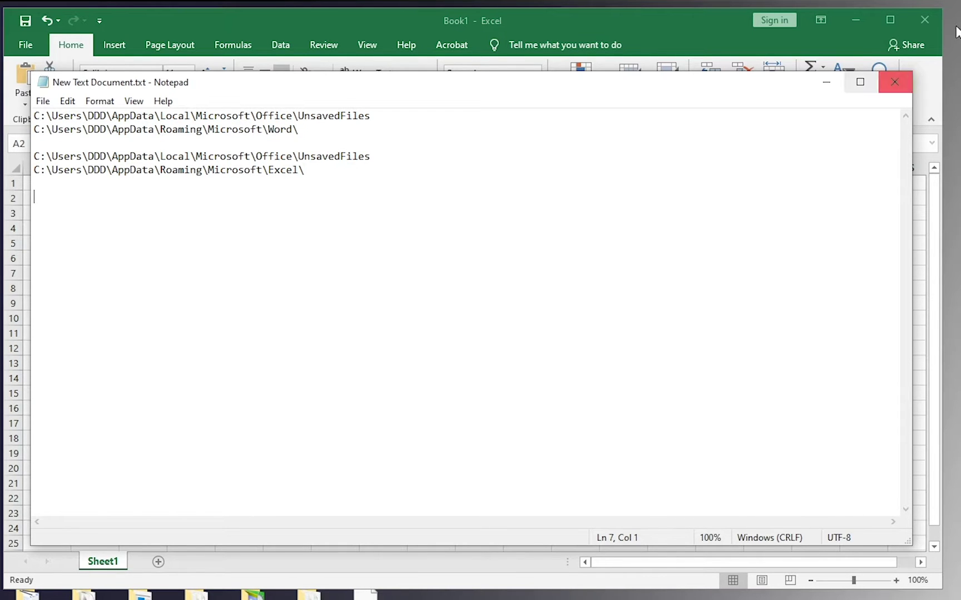
Step: Close Notepad and Excel, discarding changes to Book1
left_click(826, 82)
left_click(925, 20)
left_click(479, 309)
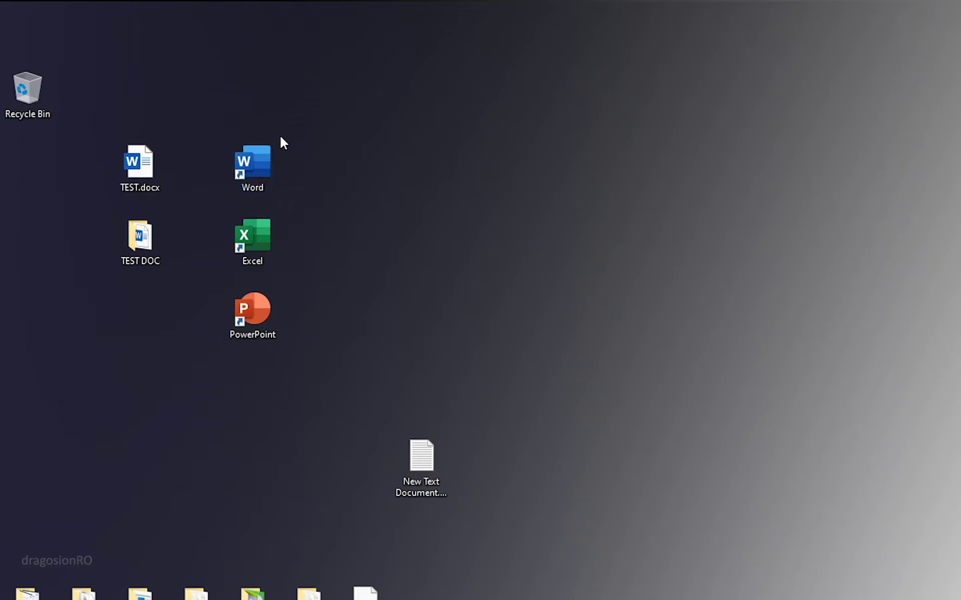
Step: Move the Word, Excel and PowerPoint desktop shortcuts one column left
left_click_drag(303, 136, 197, 322)
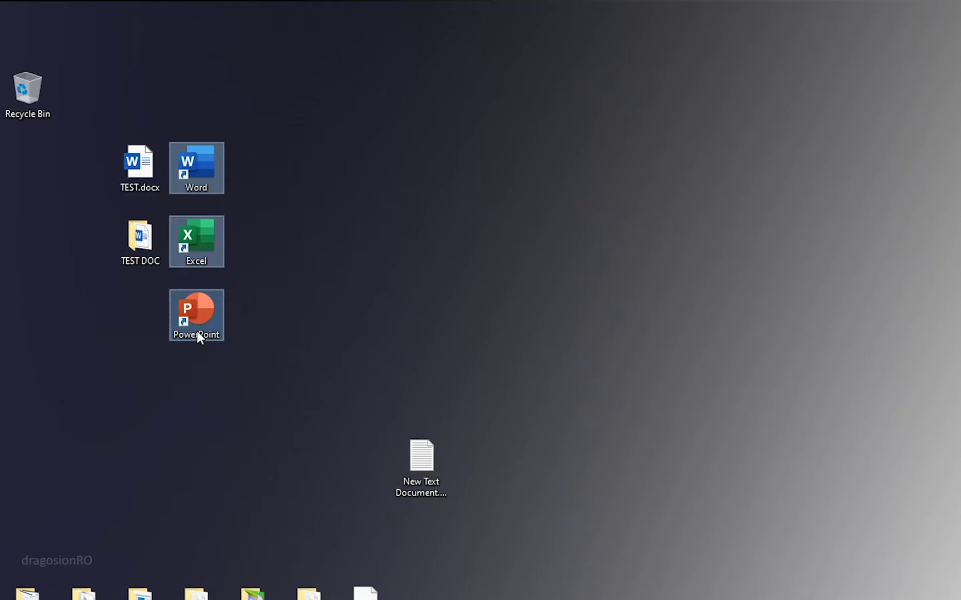
left_click(247, 322)
left_click(207, 321)
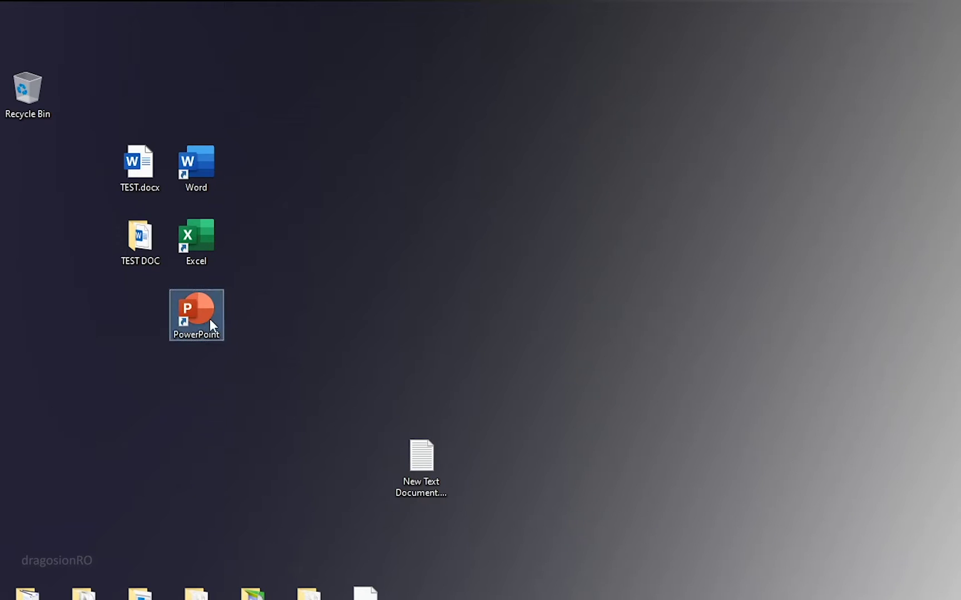